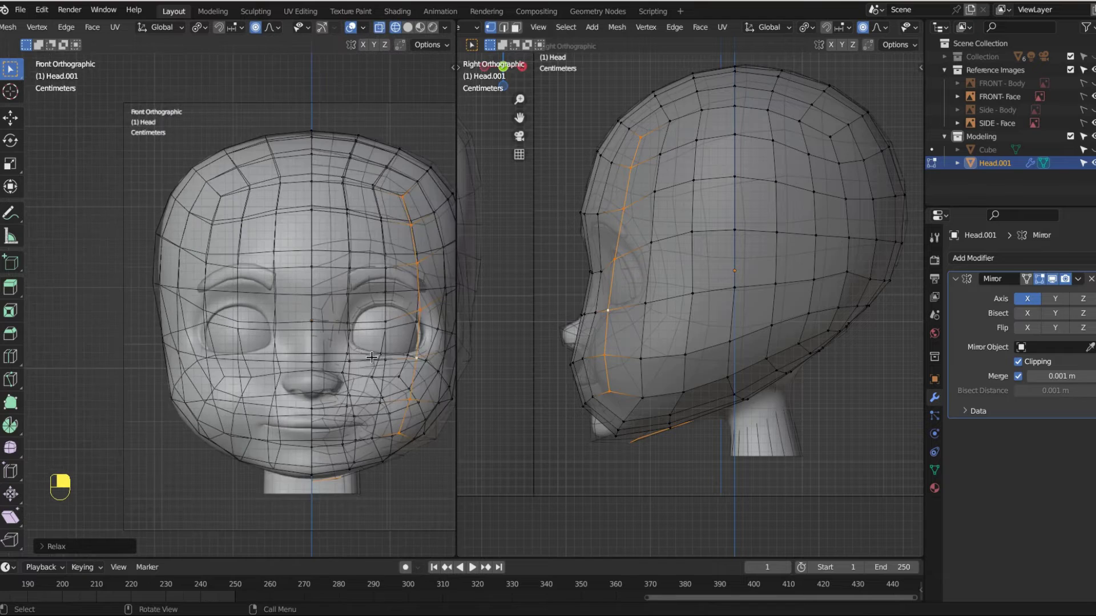
# Add a vertical edge loop between the head's centre line and the neighbouring loop, with the front view in solid shading
pyautogui.keyDown('shift'); pyautogui.moveTo(378, 330); pyautogui.dragTo(312, 307, button='middle'); pyautogui.keyUp('shift')
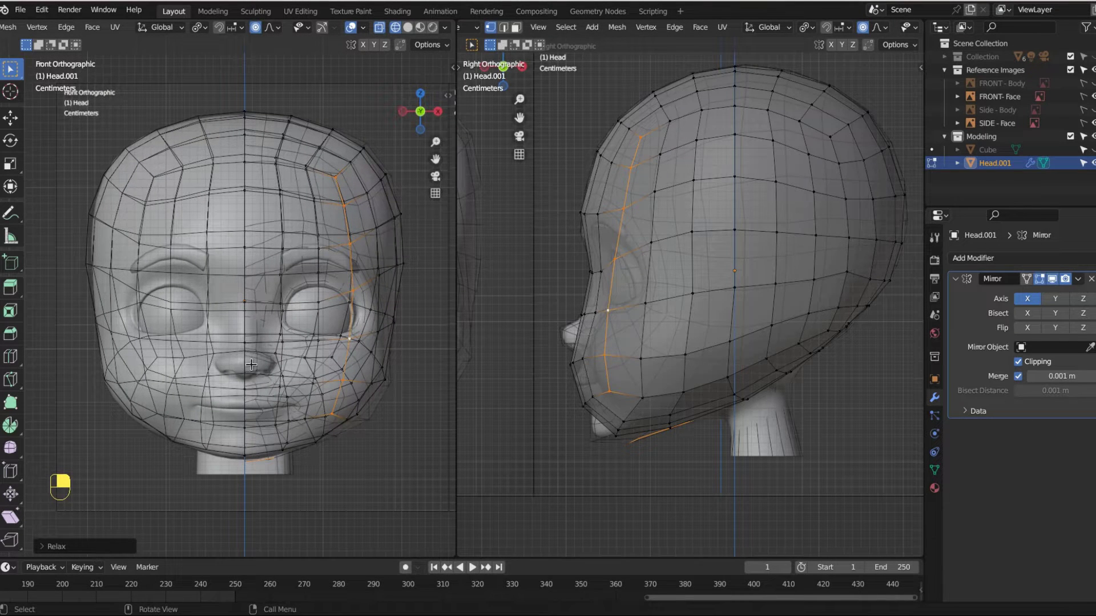
pyautogui.click(407, 27)
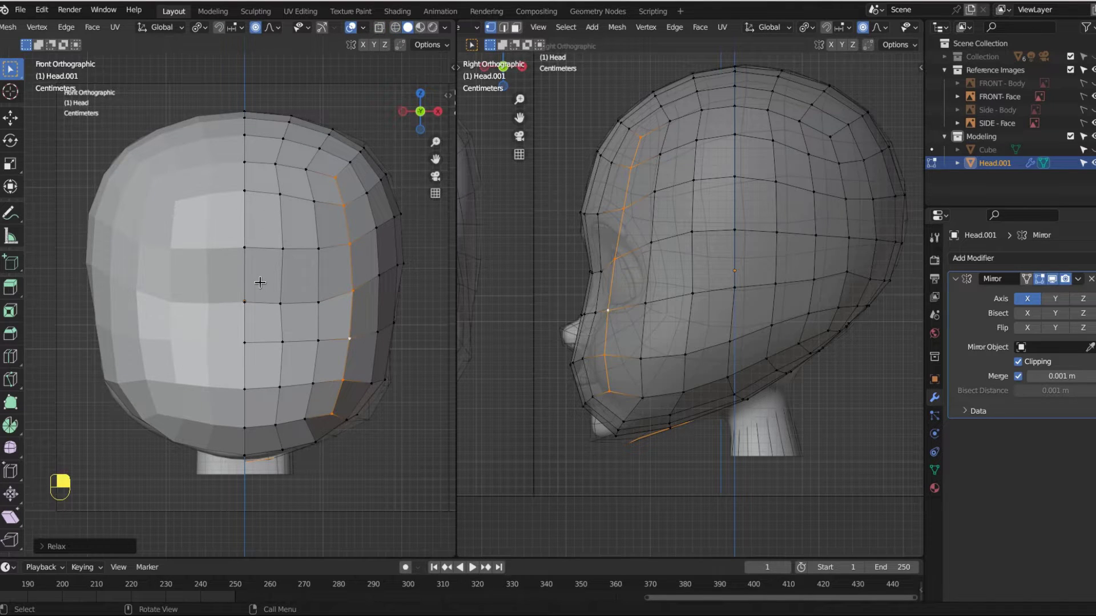
pyautogui.hotkey('ctrl', 'r')
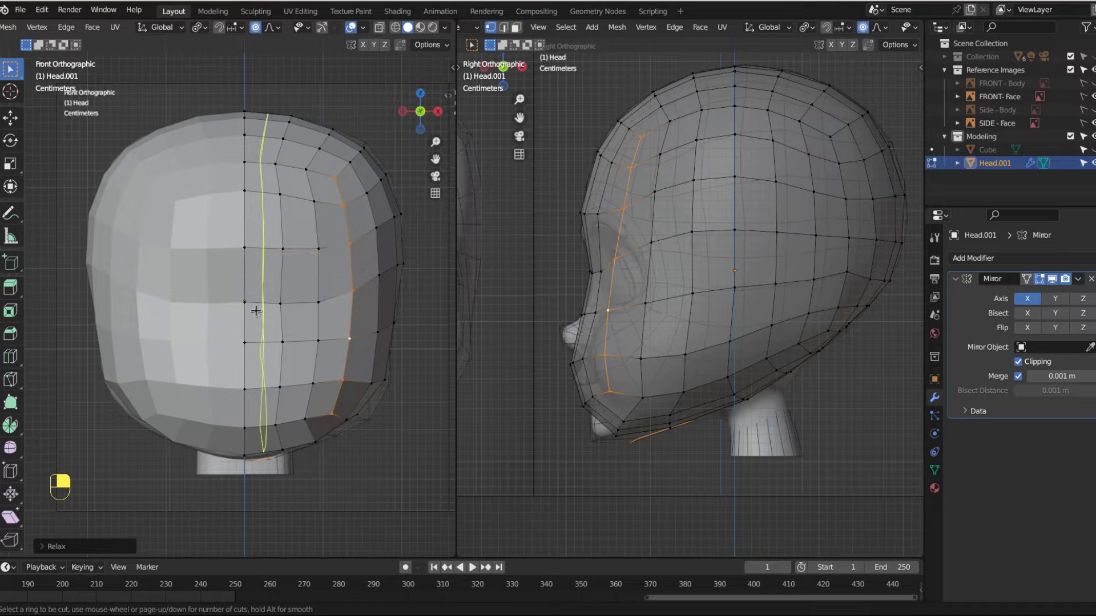
pyautogui.click(255, 310)
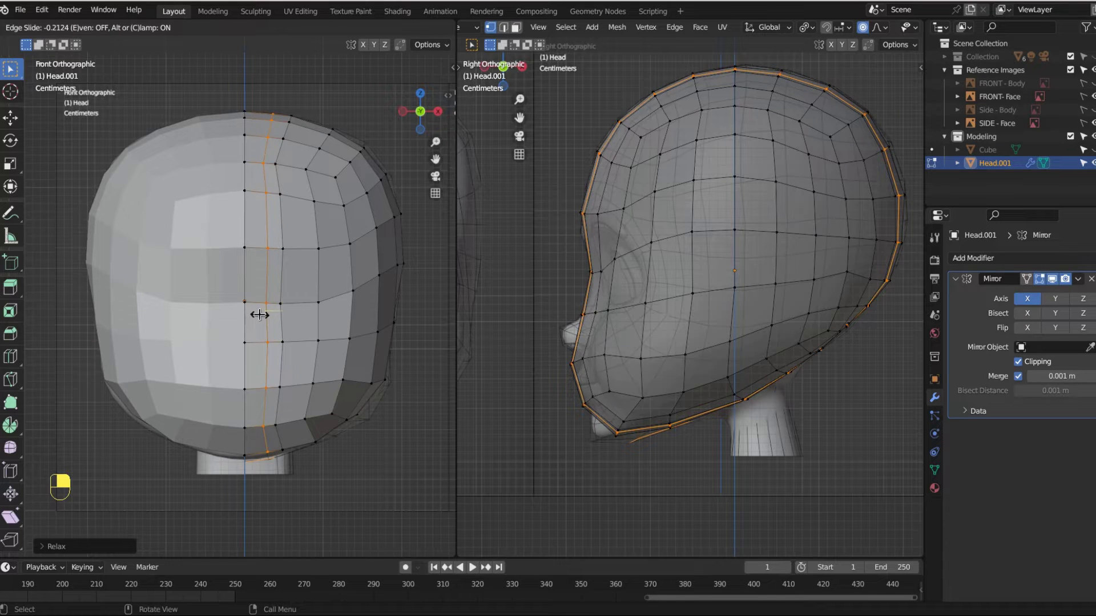
pyautogui.click(259, 314)
pyautogui.click(280, 303)
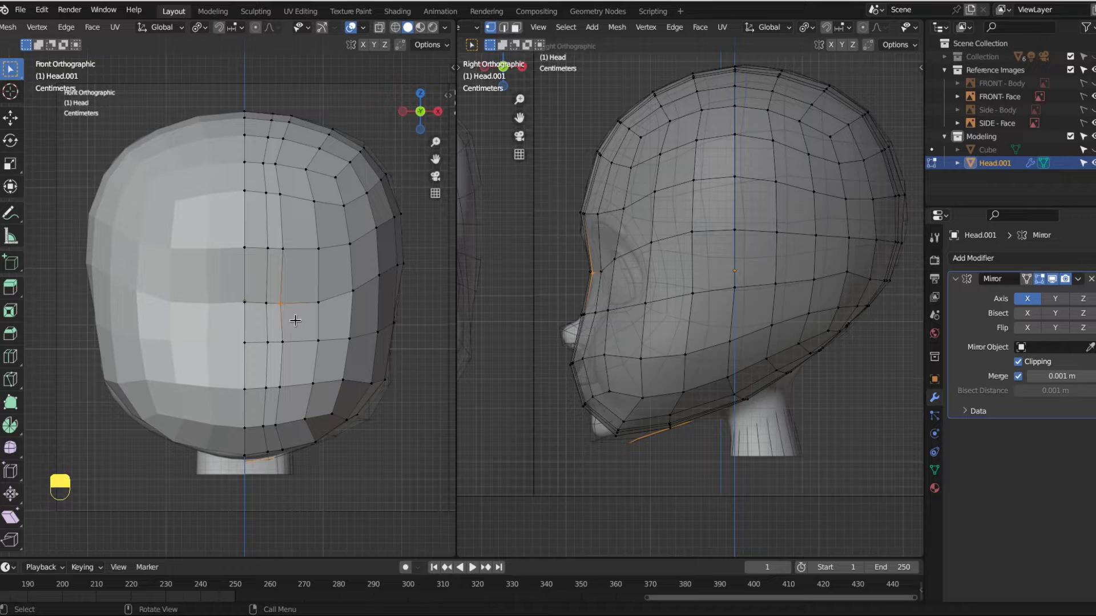
pyautogui.press('g')
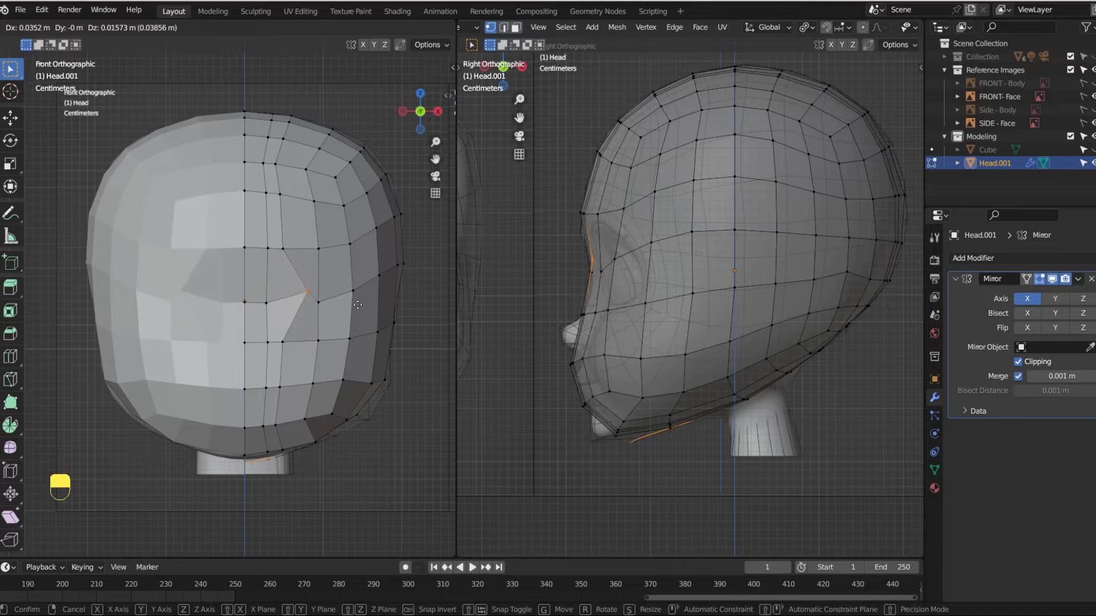
pyautogui.rightClick(360, 306)
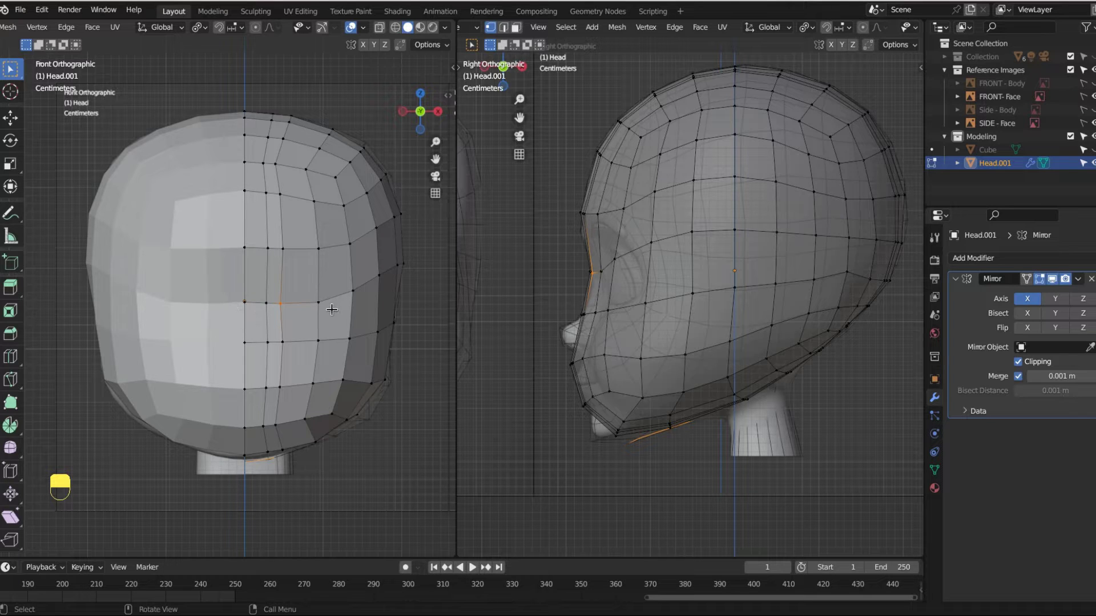
pyautogui.press('g')
pyautogui.press('g')
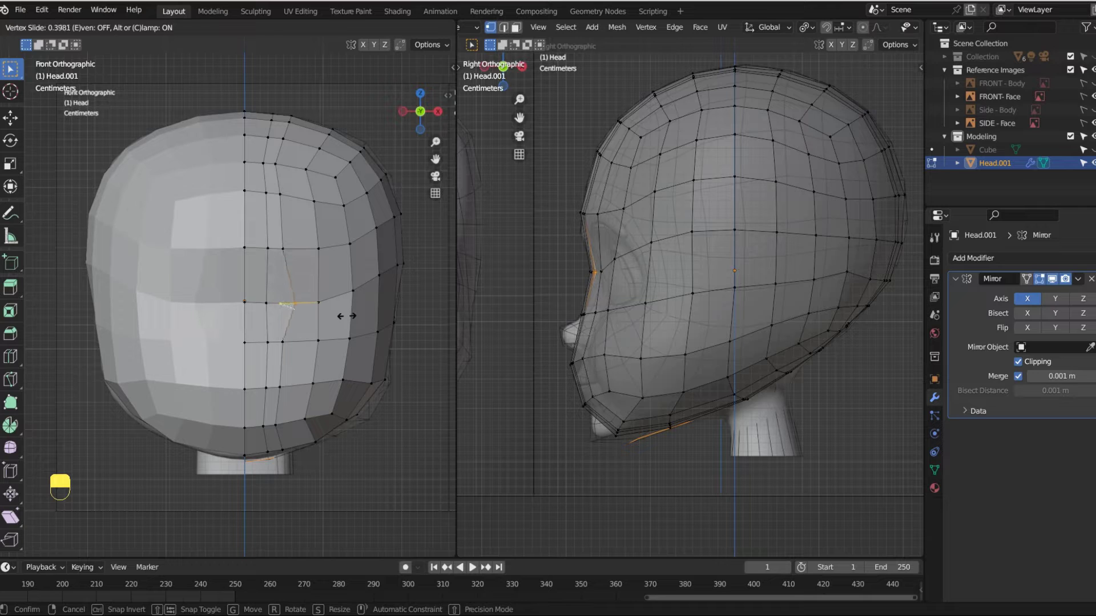
pyautogui.click(340, 315)
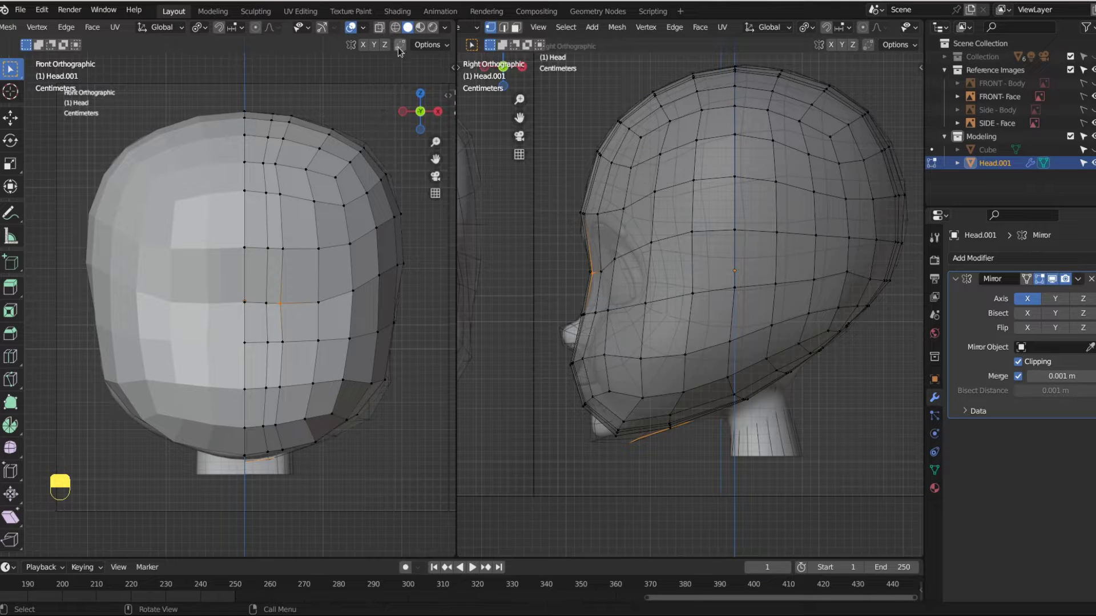
# Show the front view in wireframe shading with X-ray turned off
pyautogui.click(395, 28)
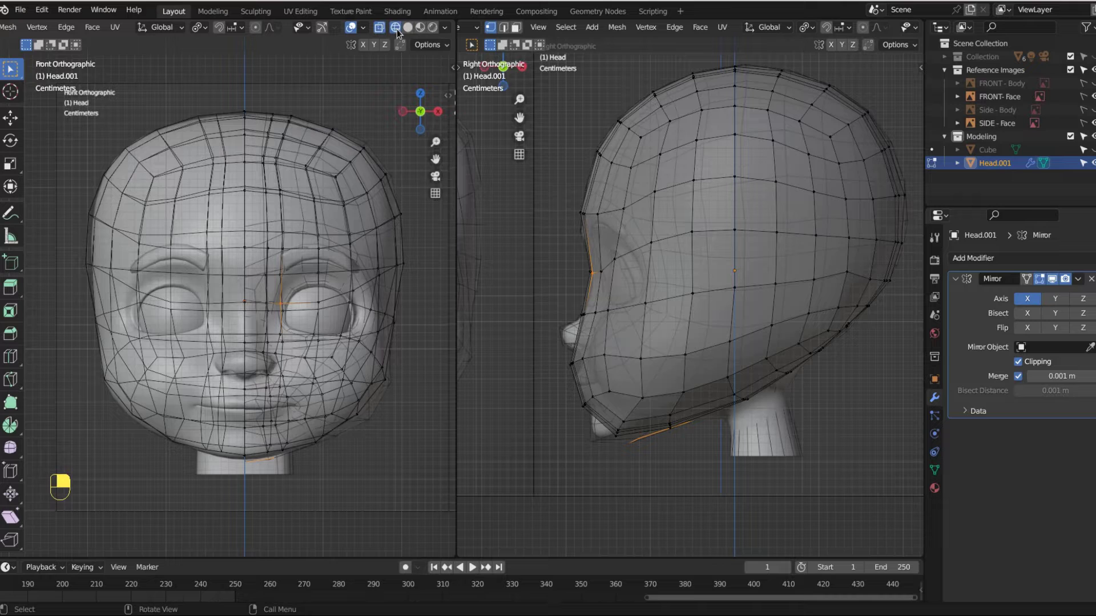
pyautogui.click(379, 29)
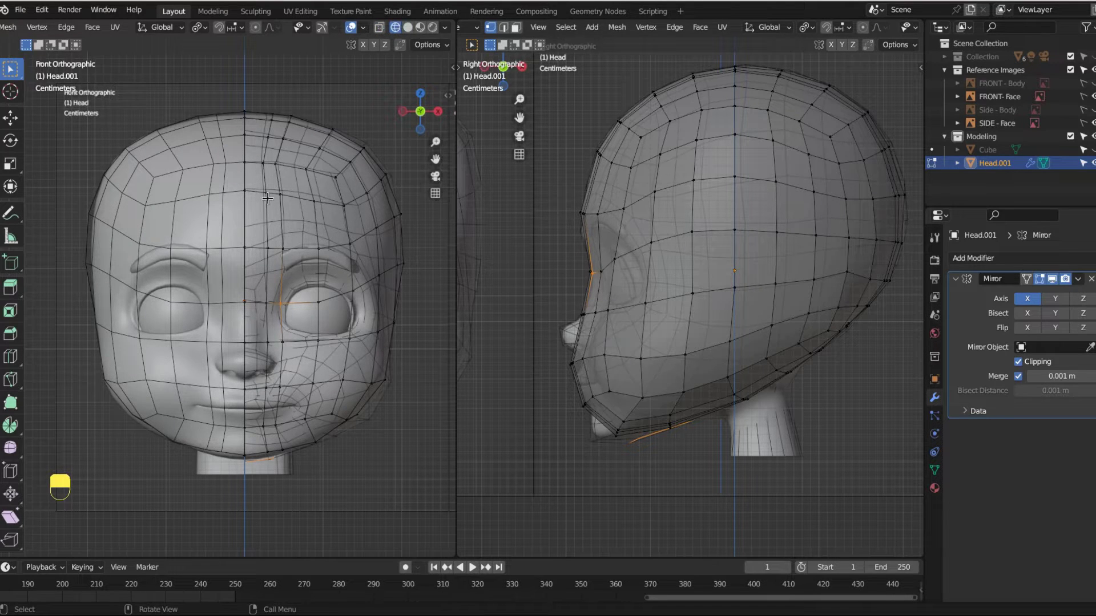
pyautogui.click(286, 199)
pyautogui.keyDown('shift'); pyautogui.click(312, 202); pyautogui.keyUp('shift')
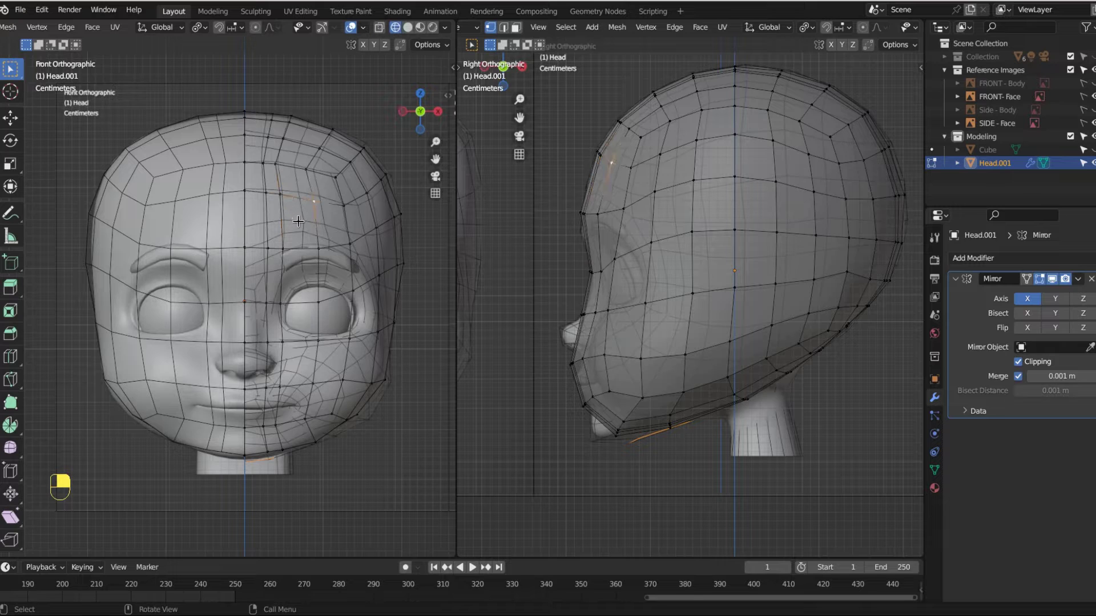
pyautogui.click(314, 201)
pyautogui.press('F3')
pyautogui.press('Escape')
# Select the six faces covering the modelled eye and slide their vertices slightly toward the outer side of the face
pyautogui.press('3')
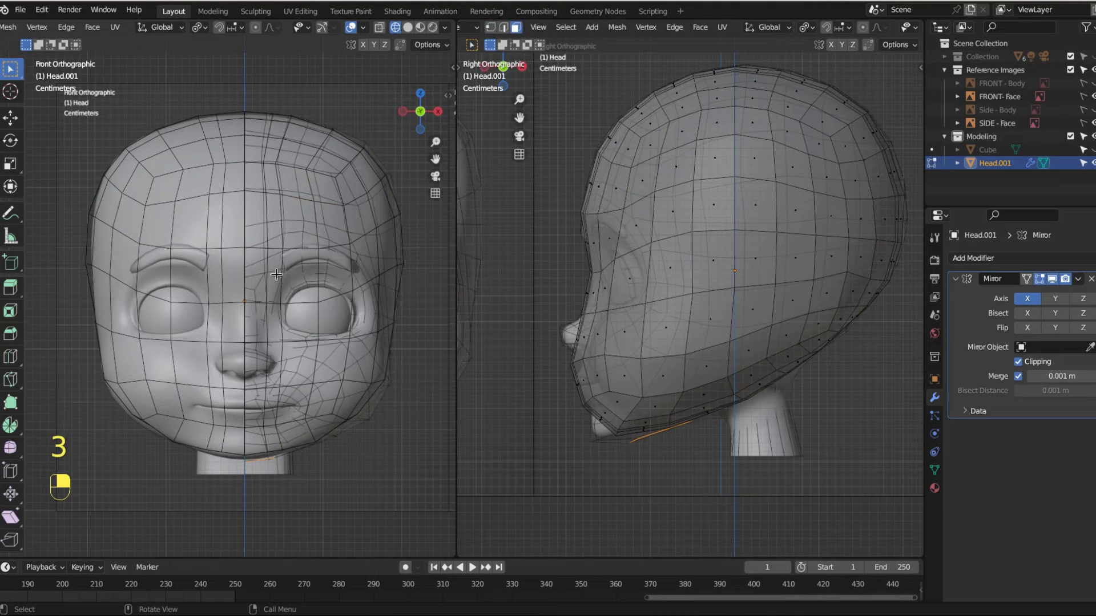
pyautogui.moveTo(276, 274); pyautogui.dragTo(341, 319)
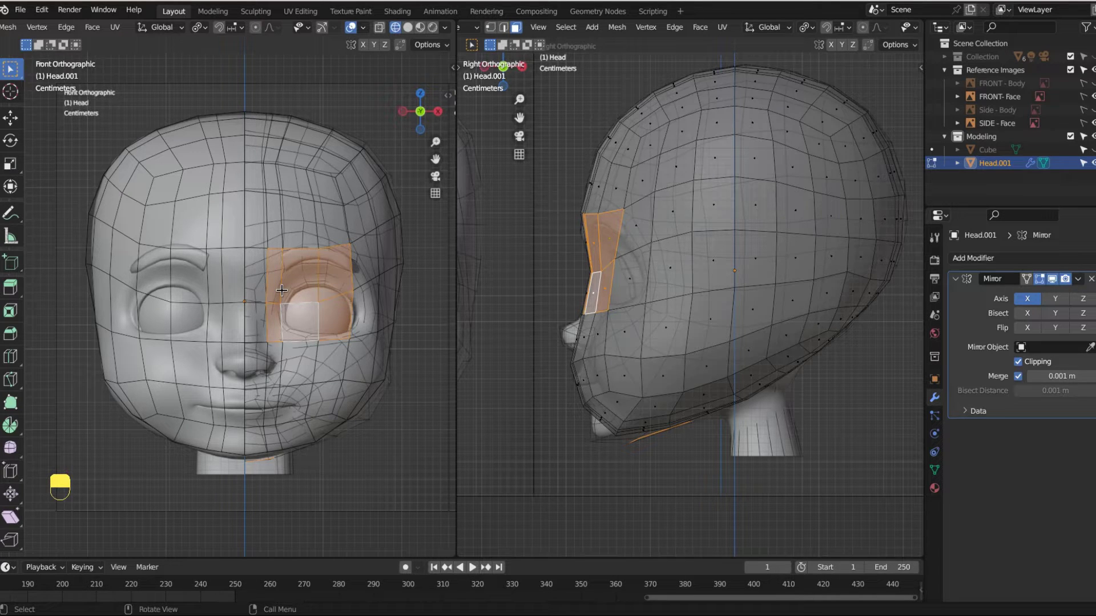
pyautogui.hotkey('shift', 'v')
pyautogui.click(329, 309)
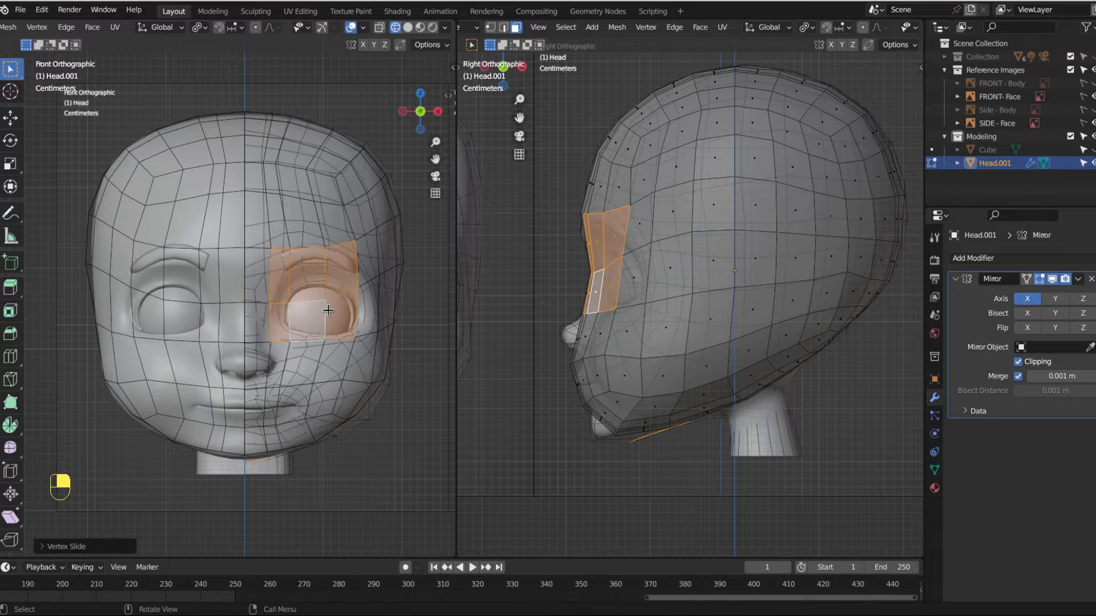
# Extrude the six eye faces in place and scale the new faces down to about 0.61
pyautogui.press('e')
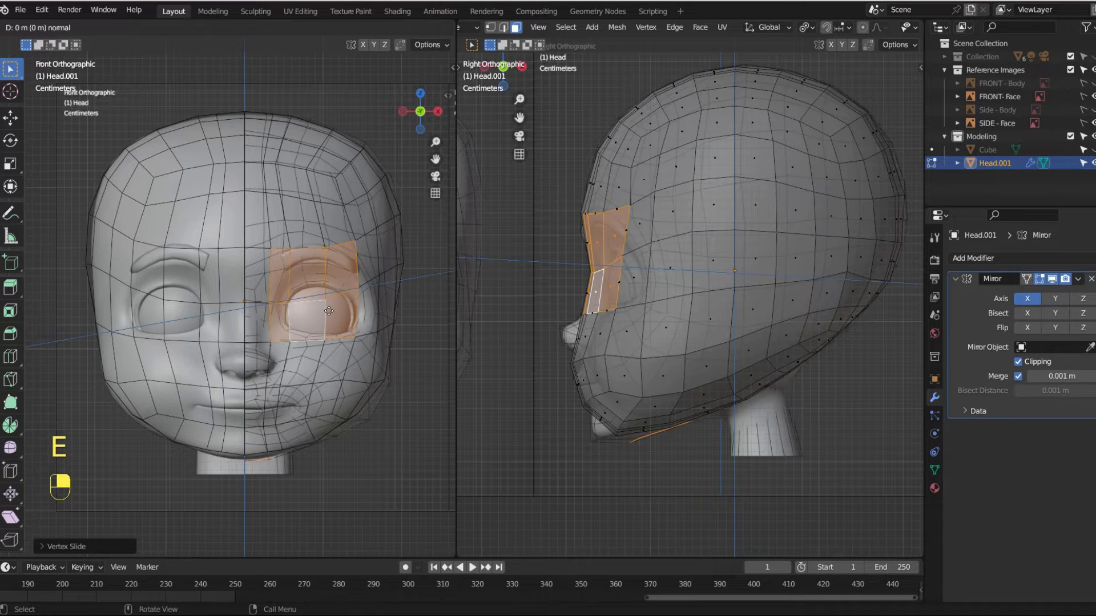
pyautogui.click(328, 310)
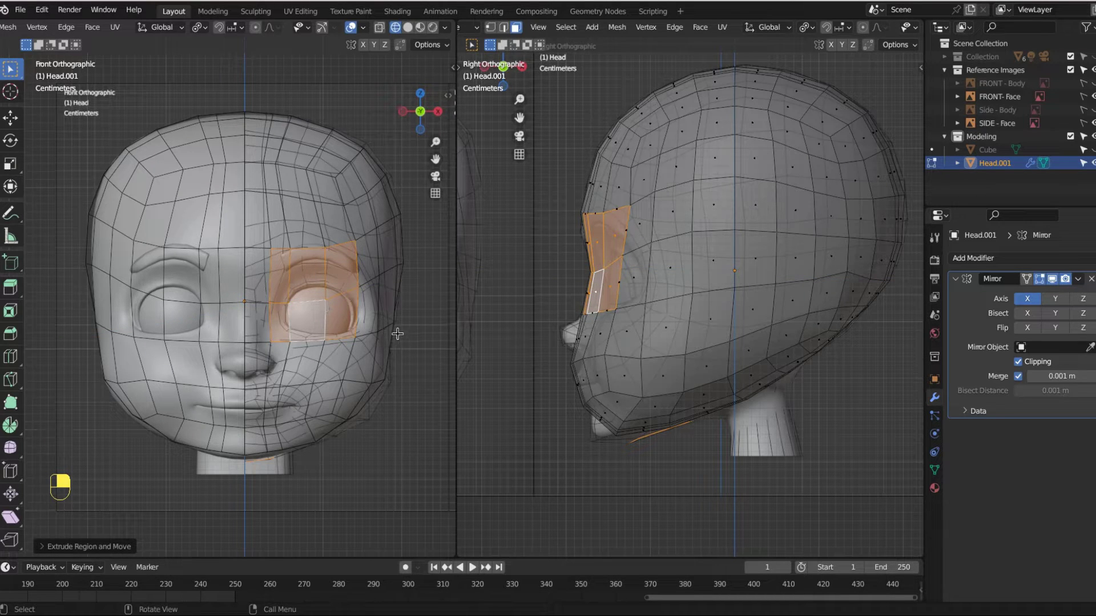
pyautogui.press('s')
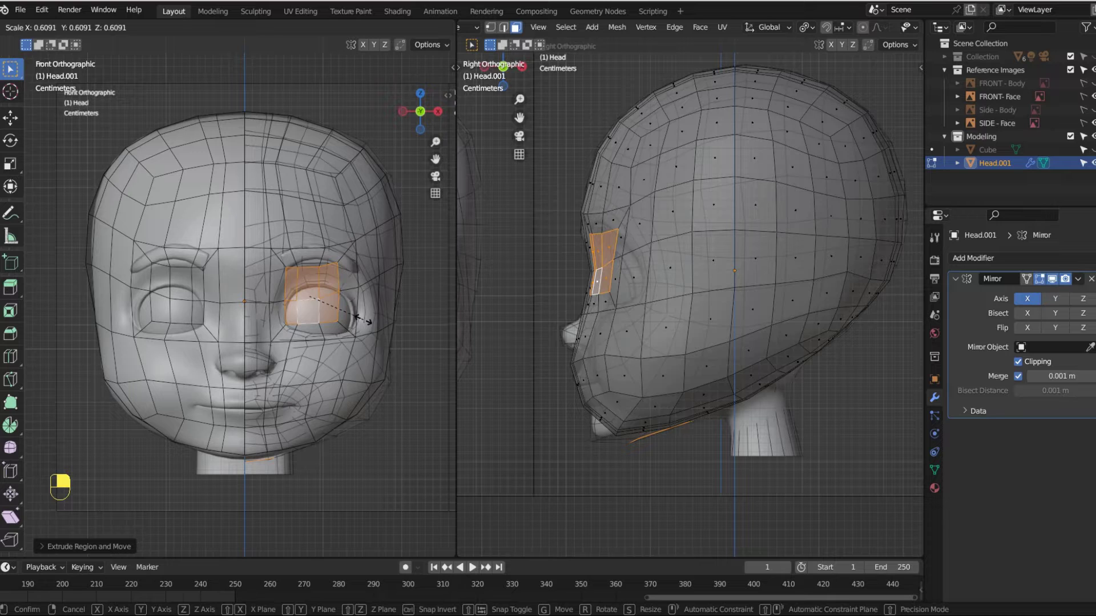
pyautogui.click(363, 319)
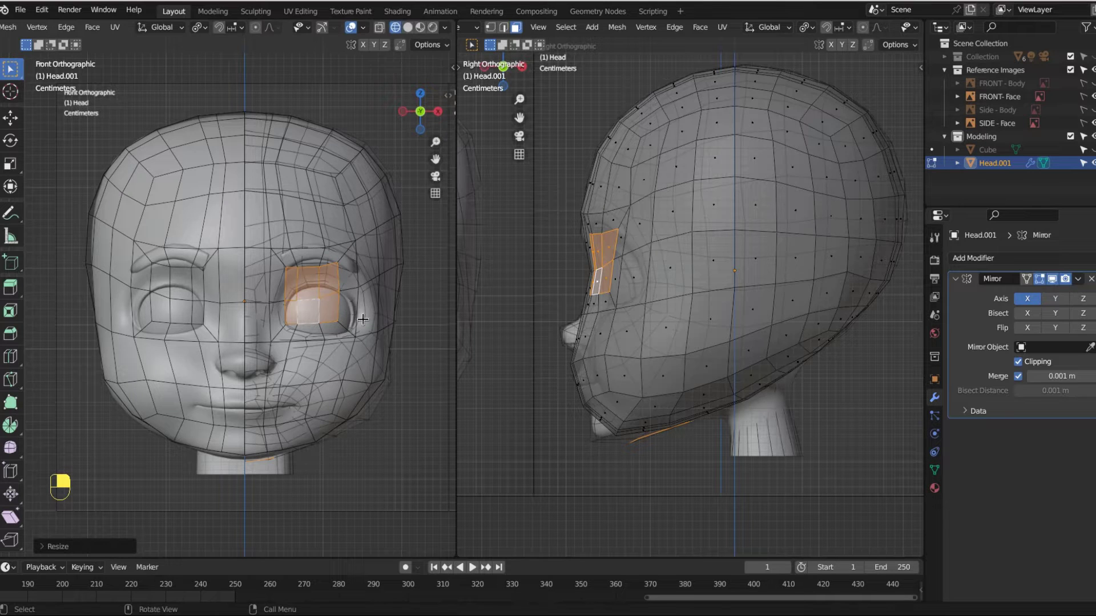
# Move the inner eye faces down about 0.01 m along Z and back into the head about 0.0186 m along Y
pyautogui.click(408, 27)
pyautogui.scroll(3, 328, 329)
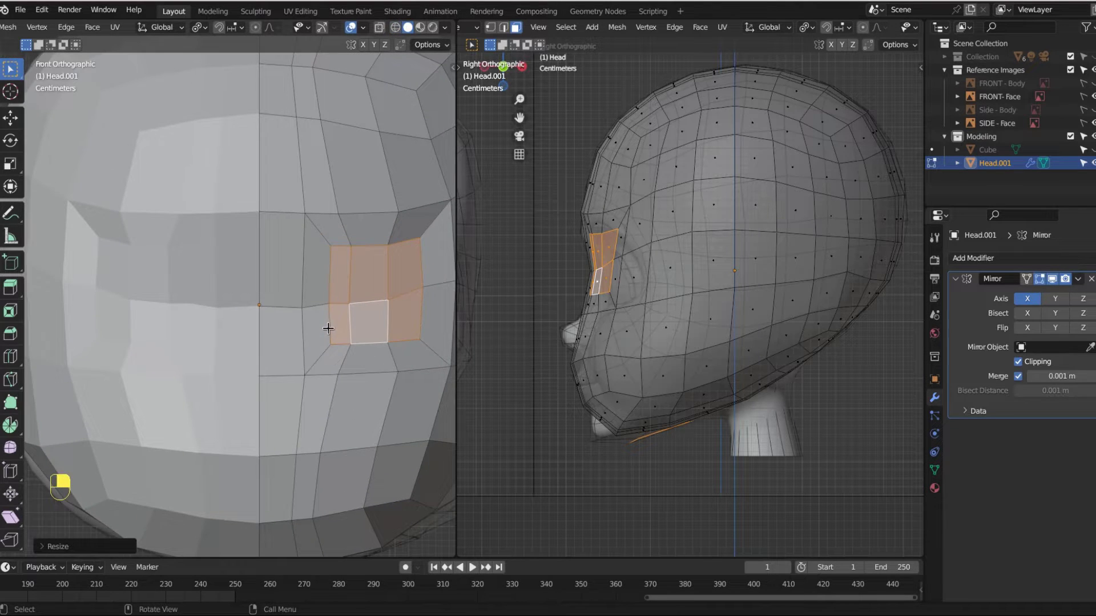
pyautogui.keyDown('shift'); pyautogui.moveTo(328, 328); pyautogui.dragTo(220, 302, button='middle'); pyautogui.keyUp('shift')
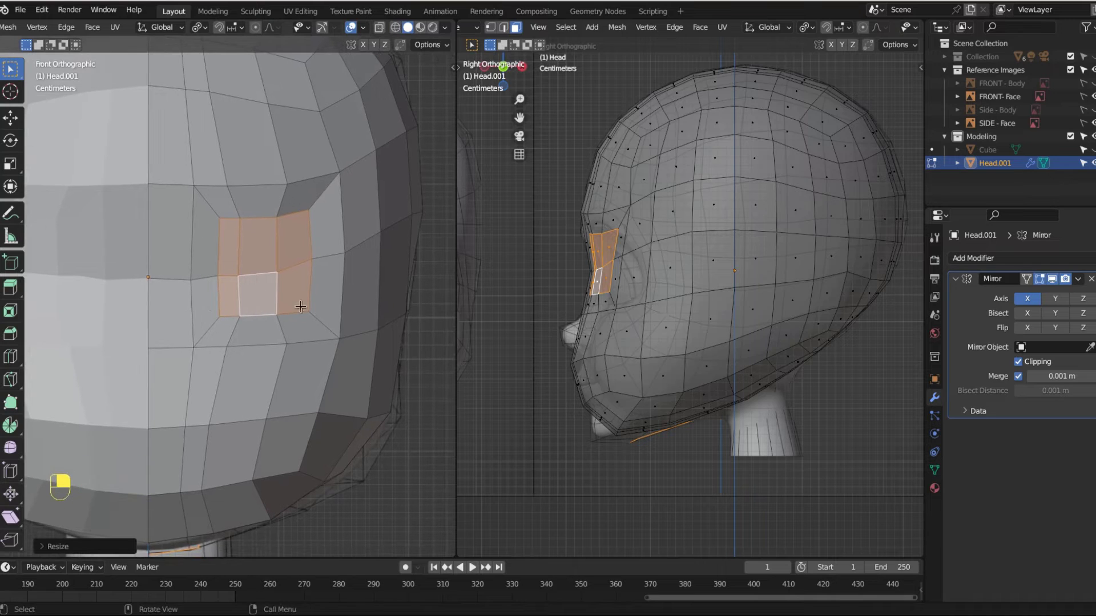
pyautogui.click(396, 27)
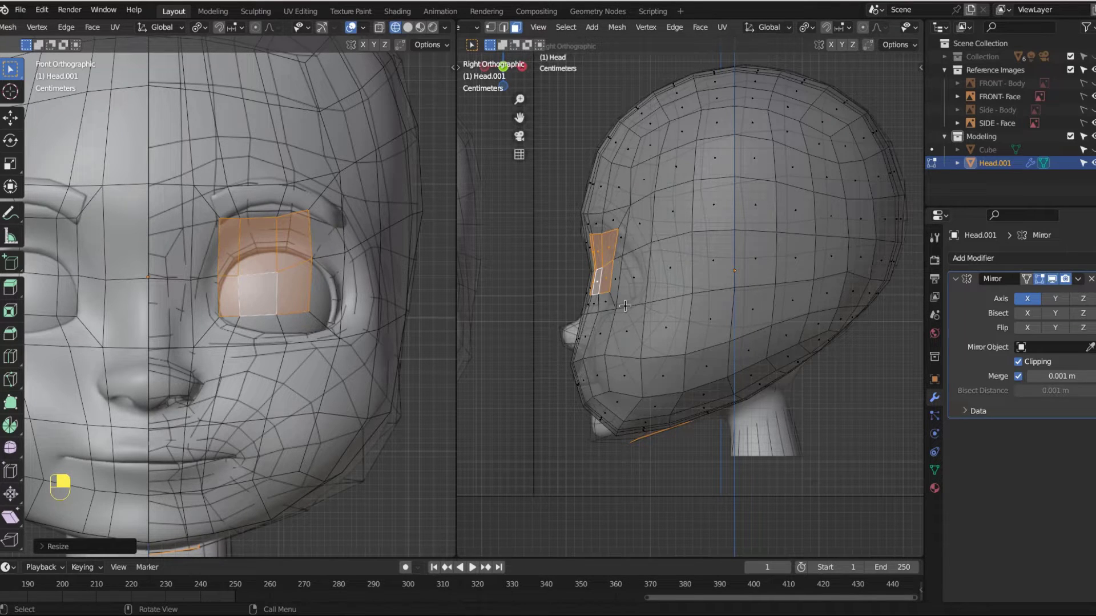
pyautogui.scroll(3, 678, 302)
pyautogui.keyDown('shift'); pyautogui.moveTo(682, 359); pyautogui.dragTo(719, 391, button='middle'); pyautogui.keyUp('shift')
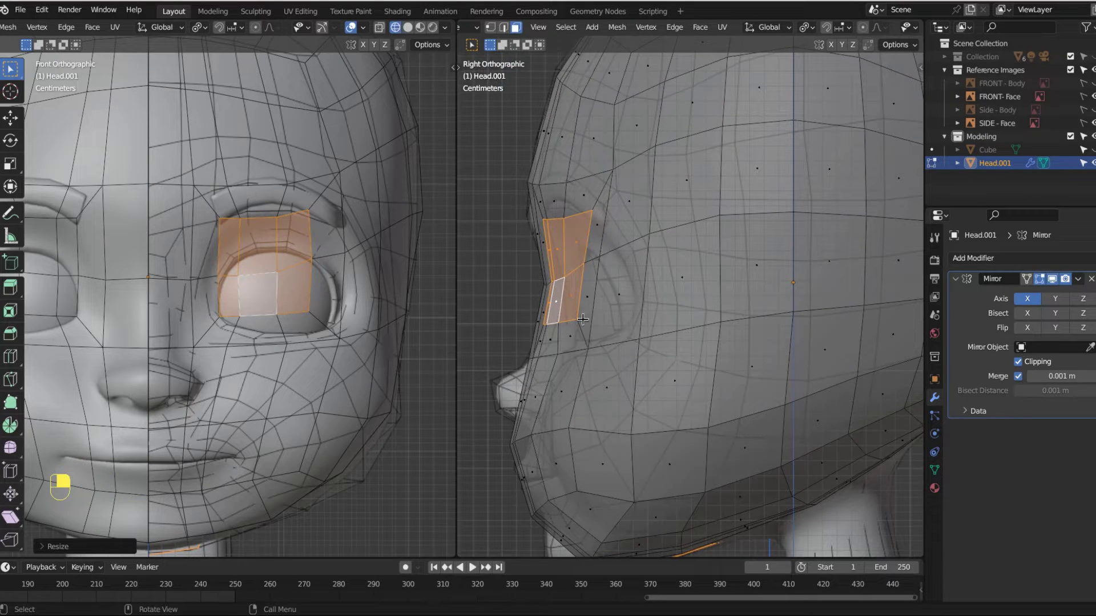
pyautogui.press('g')
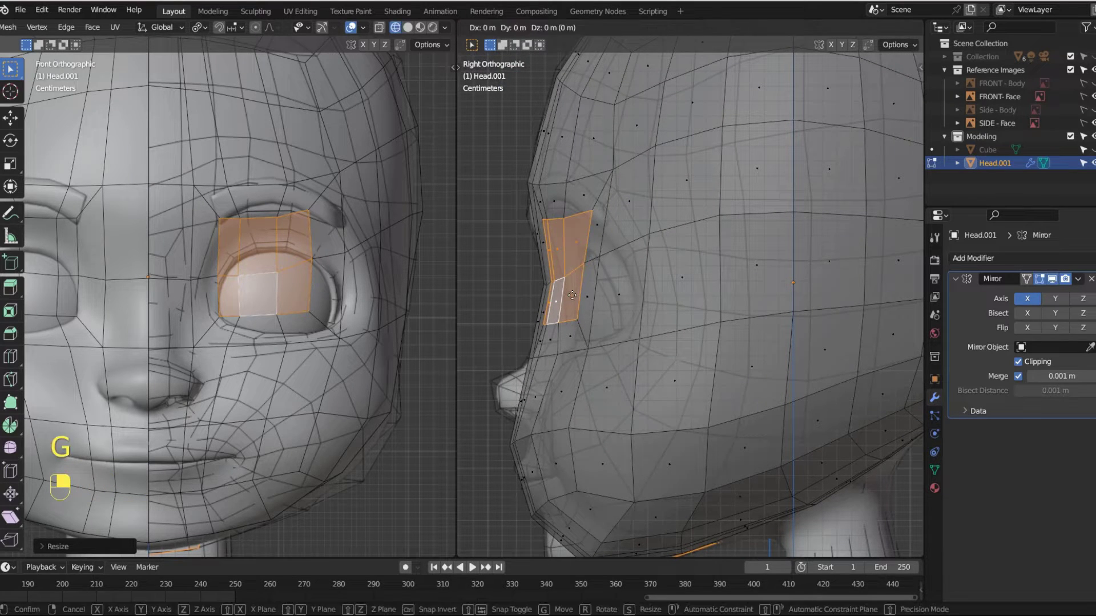
pyautogui.press('z')
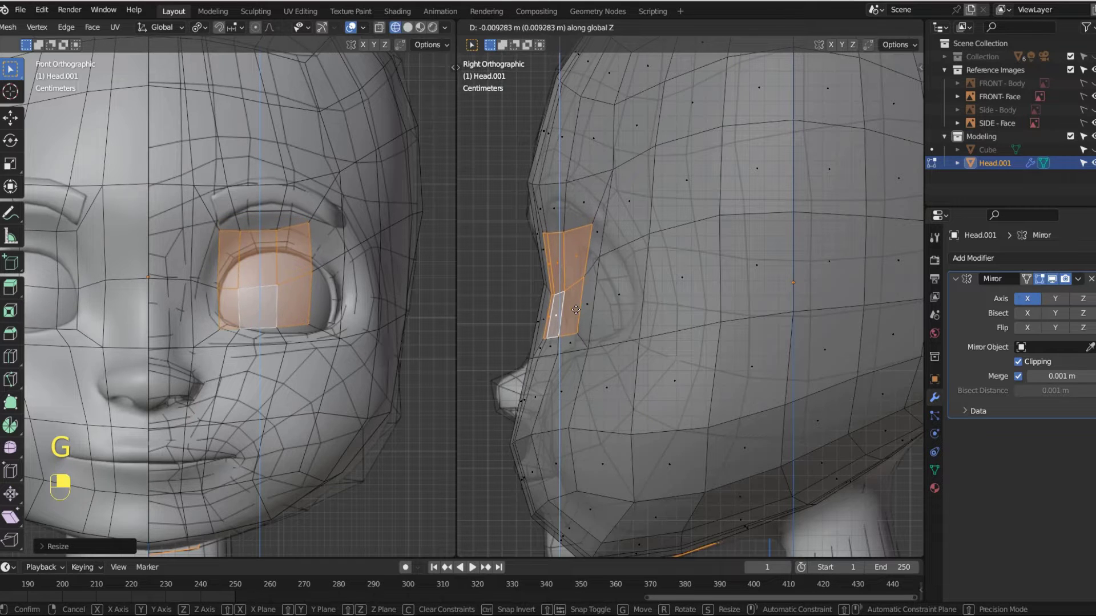
pyautogui.click(576, 310)
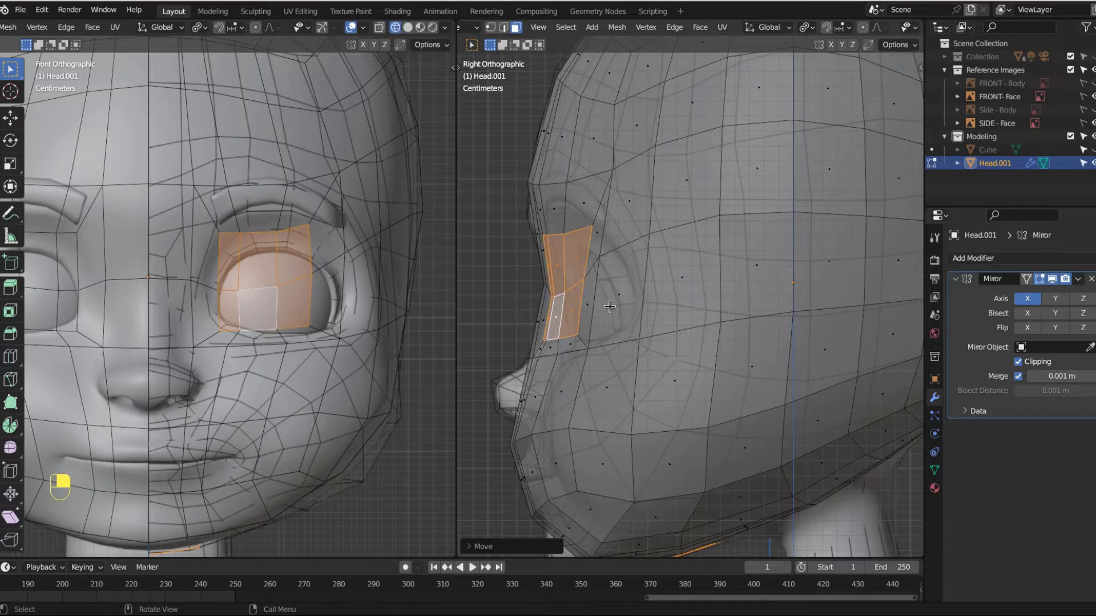
pyautogui.press('g')
pyautogui.press('y')
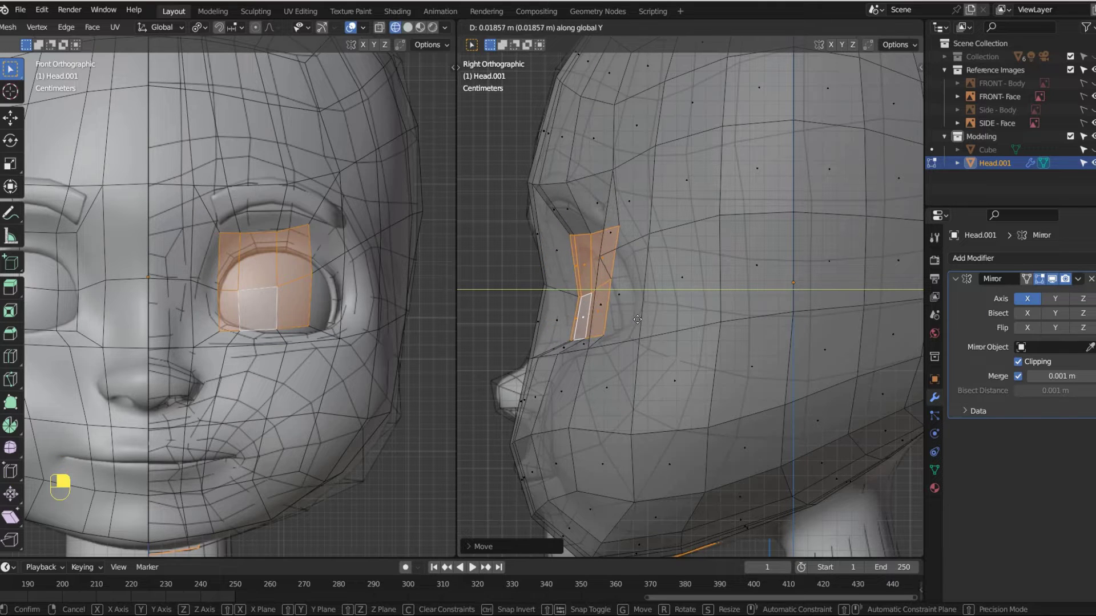
pyautogui.click(637, 320)
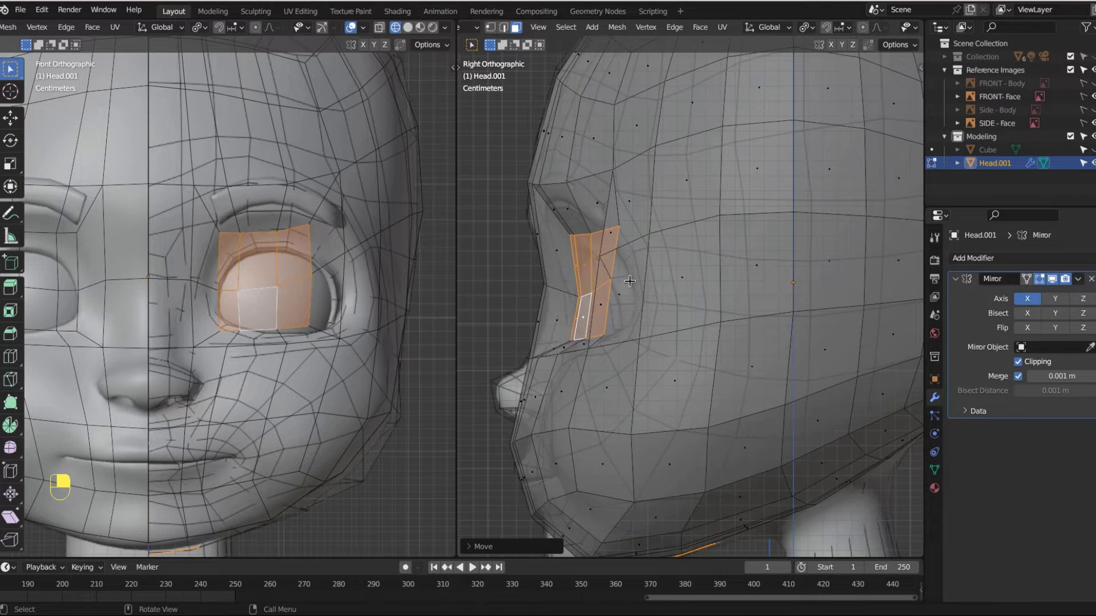
# Move the vertex beside the outer corner of the eye back about 0.02 m along Y
pyautogui.press('1')
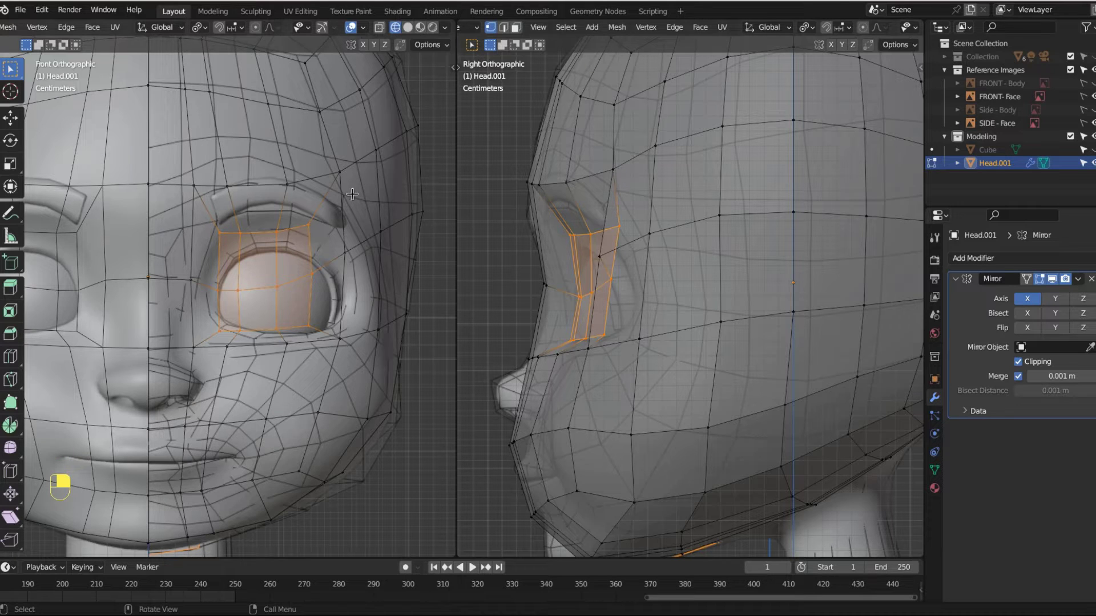
pyautogui.click(339, 178)
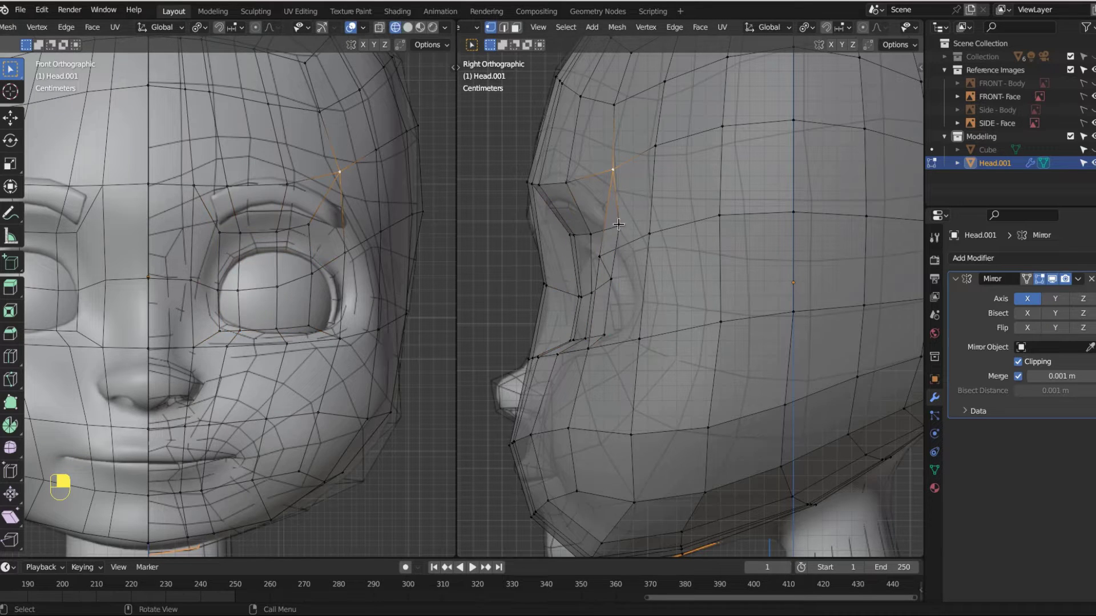
pyautogui.click(346, 251)
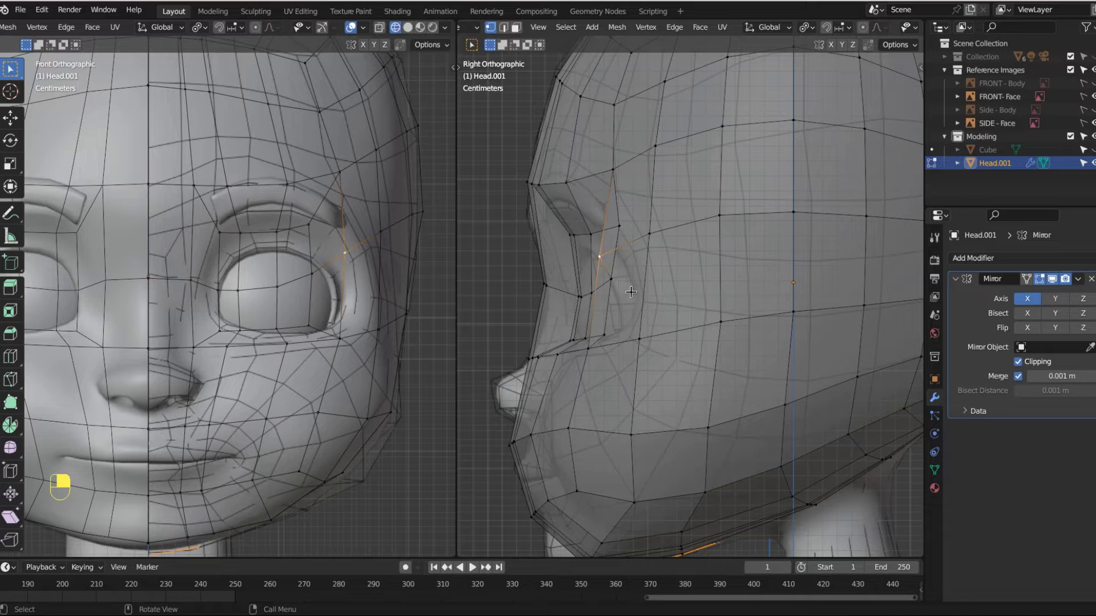
pyautogui.press('g')
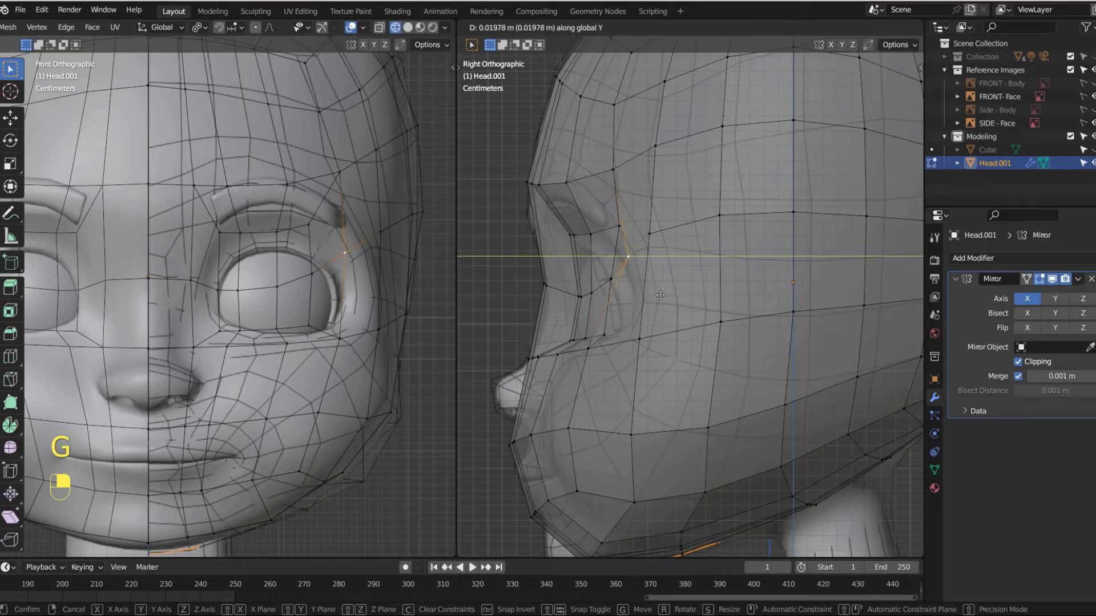
pyautogui.click(659, 294)
# Move the vertex above the brow's outer end and the two temple vertices behind it back toward the side of the head
pyautogui.click(616, 170)
pyautogui.press('g')
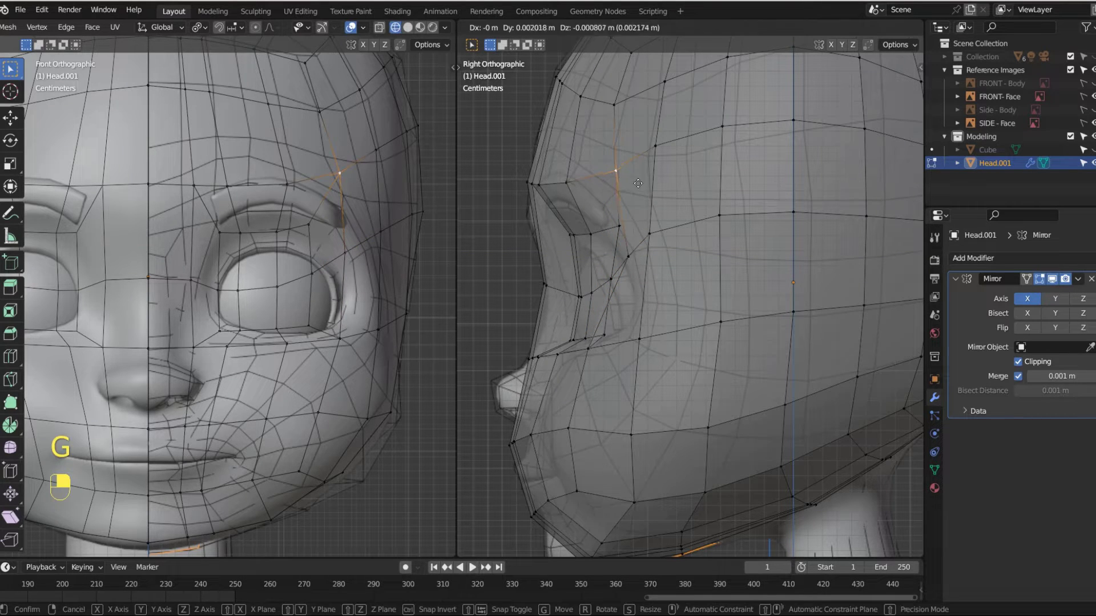
pyautogui.click(651, 186)
pyautogui.press('g')
pyautogui.click(691, 157)
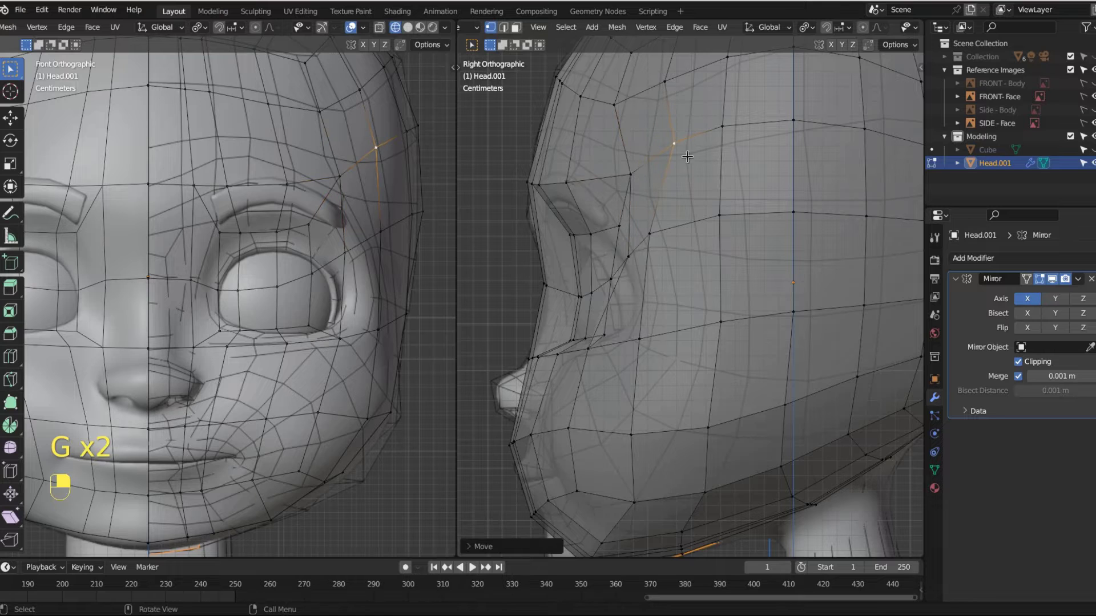
pyautogui.press('g')
pyautogui.click(642, 320)
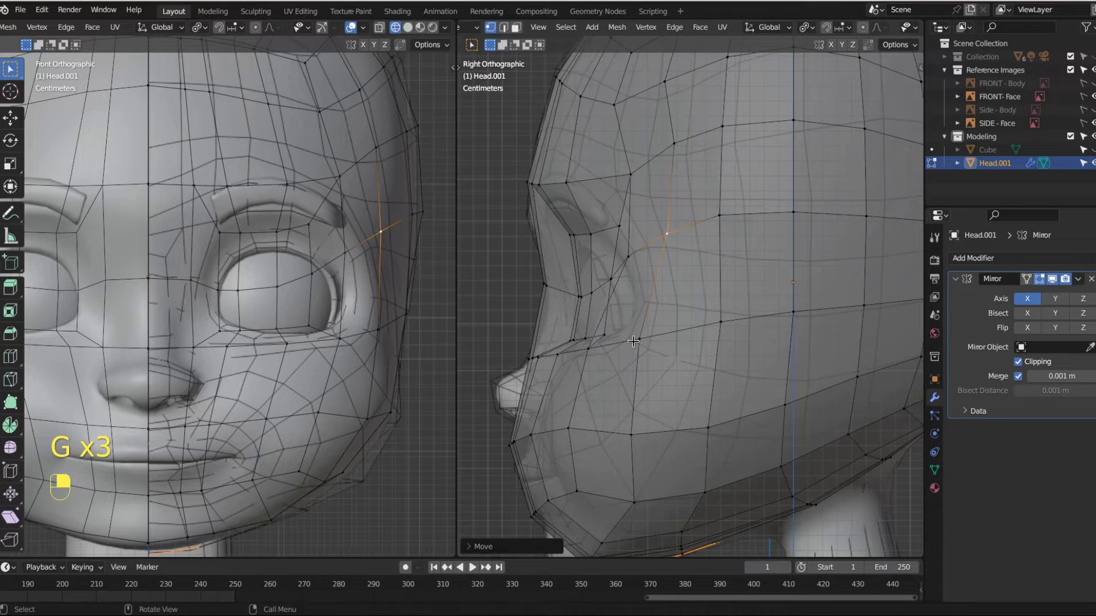
# In the side view, reposition the cheek vertex below the eye and the eye socket's lower and upper outer-corner vertices to follow the side reference
pyautogui.press('g')
pyautogui.click(652, 337)
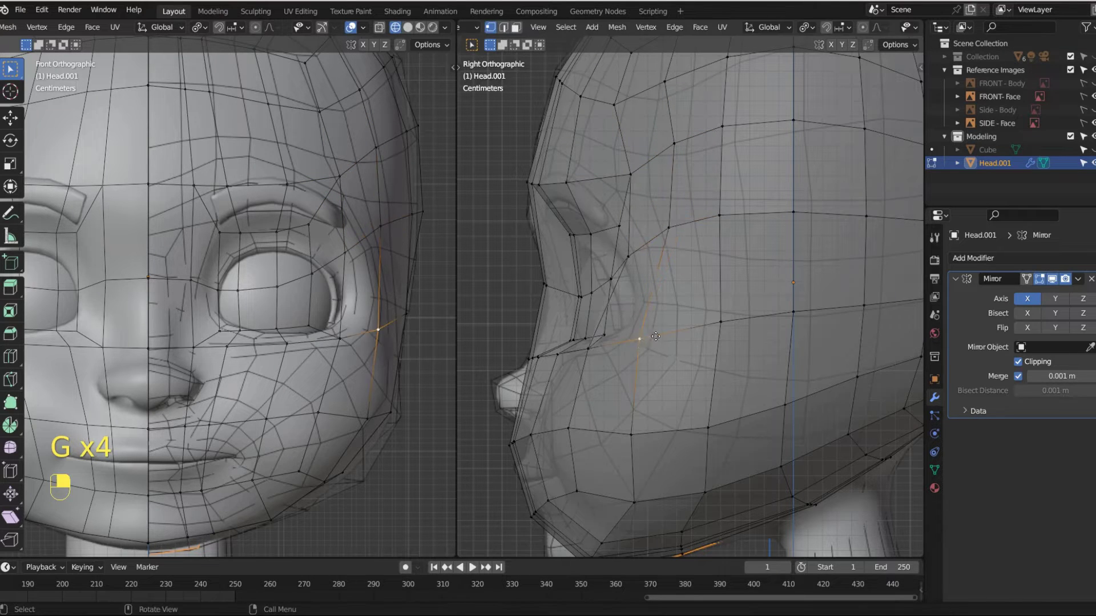
pyautogui.press('g')
pyautogui.click(604, 333)
pyautogui.press('g')
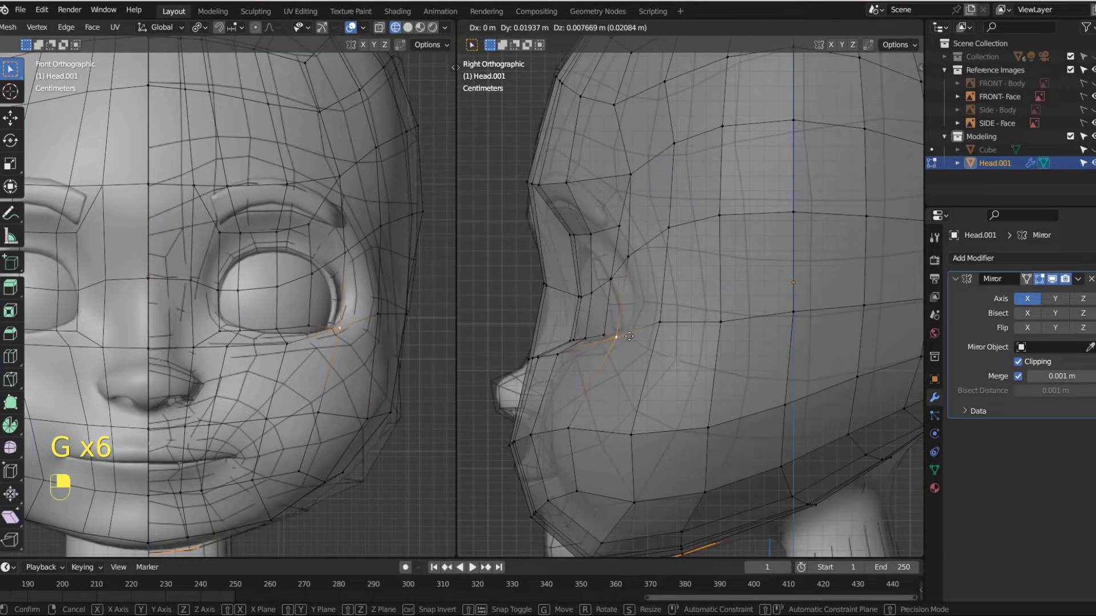
pyautogui.click(629, 336)
pyautogui.press('g')
pyautogui.click(639, 246)
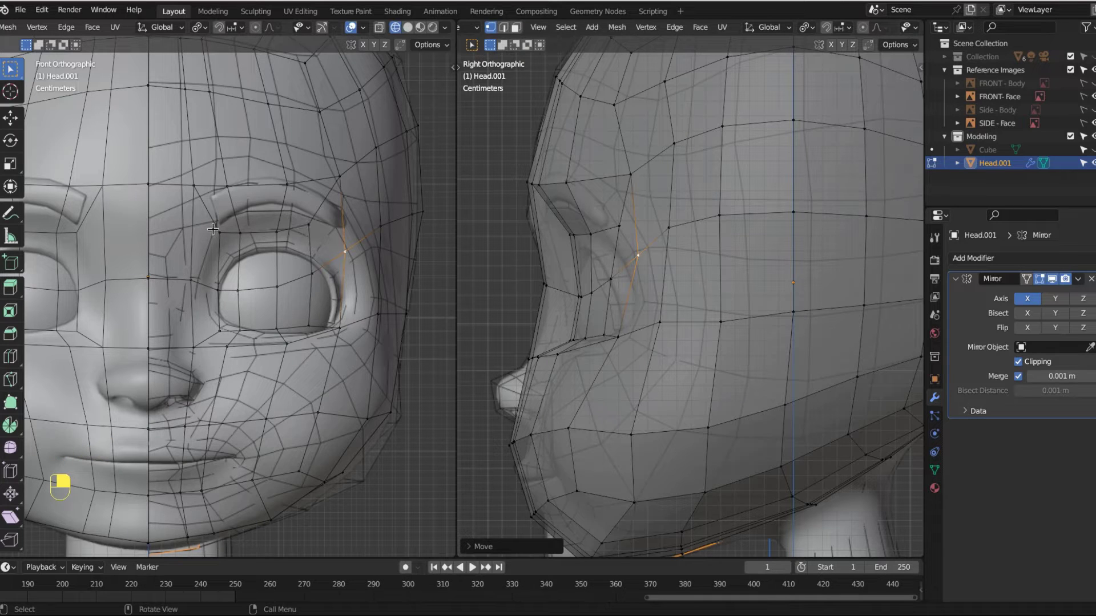
# Lower the vertices above the brow's inner and outer ends and the neighbouring temple vertex toward the brow line
pyautogui.click(193, 185)
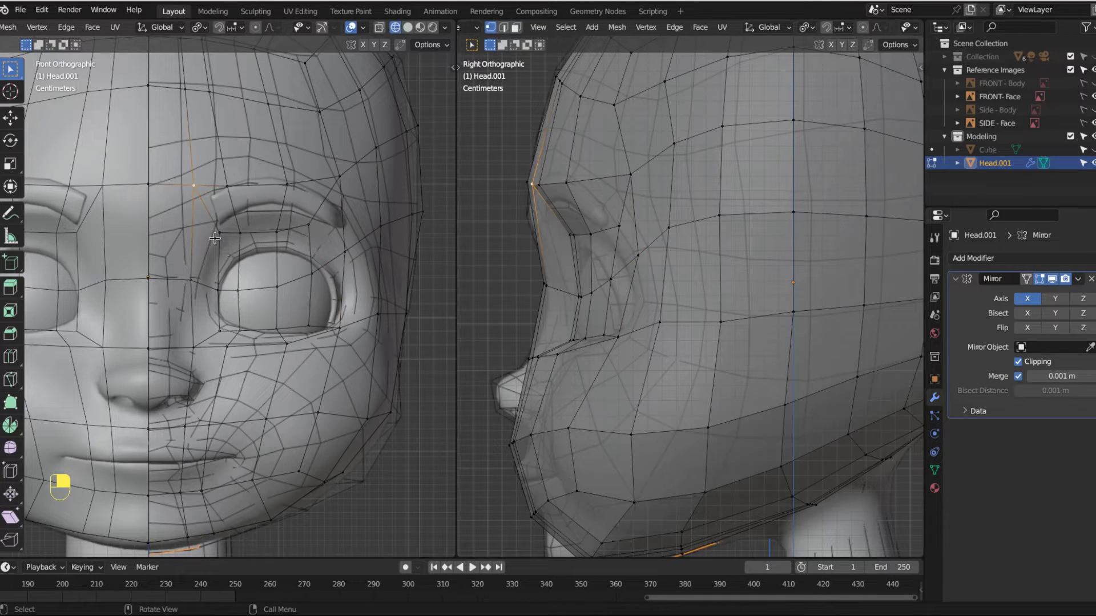
pyautogui.press('g')
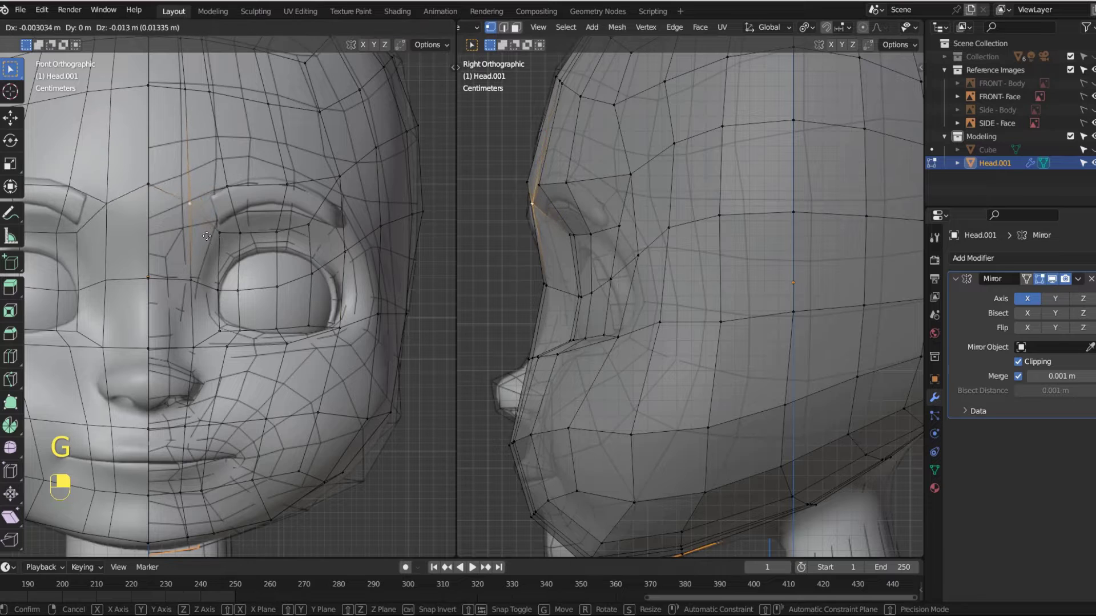
pyautogui.click(215, 243)
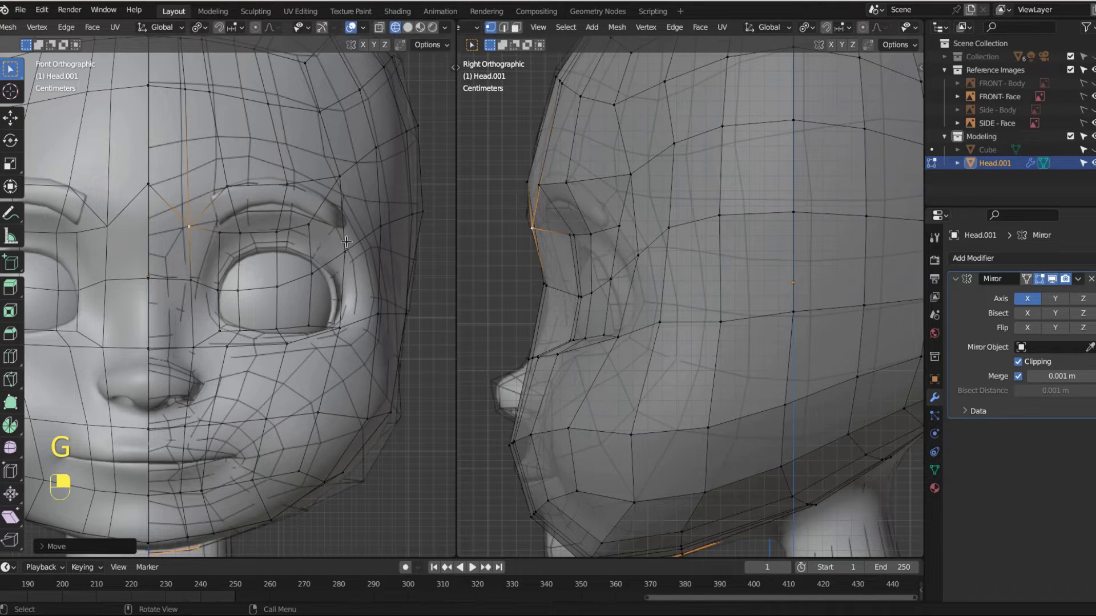
pyautogui.click(336, 182)
pyautogui.press('g')
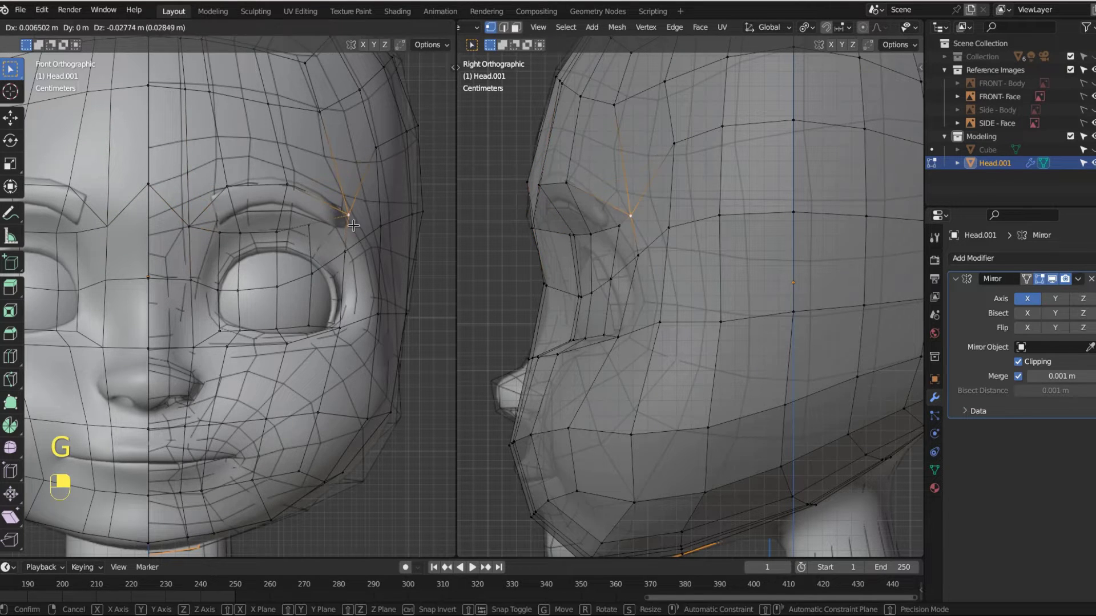
pyautogui.click(345, 216)
pyautogui.press('g')
pyautogui.click(379, 167)
# Lower the centre-line brow vertex to the nose bridge and shift the two vertices along the side of the nose inward
pyautogui.keyDown('alt'); pyautogui.click(148, 194); pyautogui.keyUp('alt')
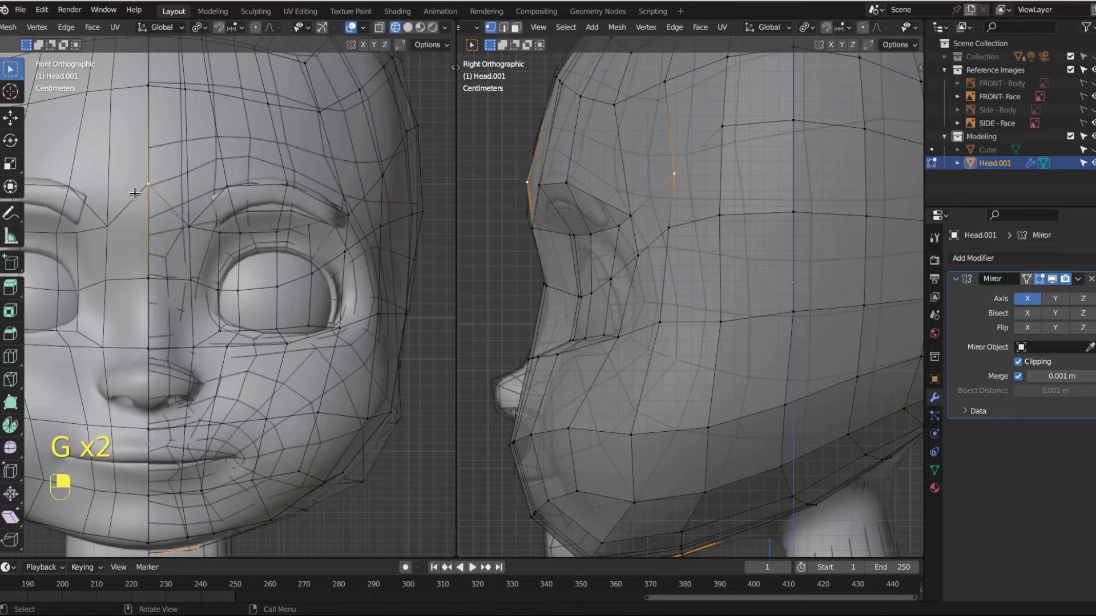
pyautogui.press('g')
pyautogui.click(137, 235)
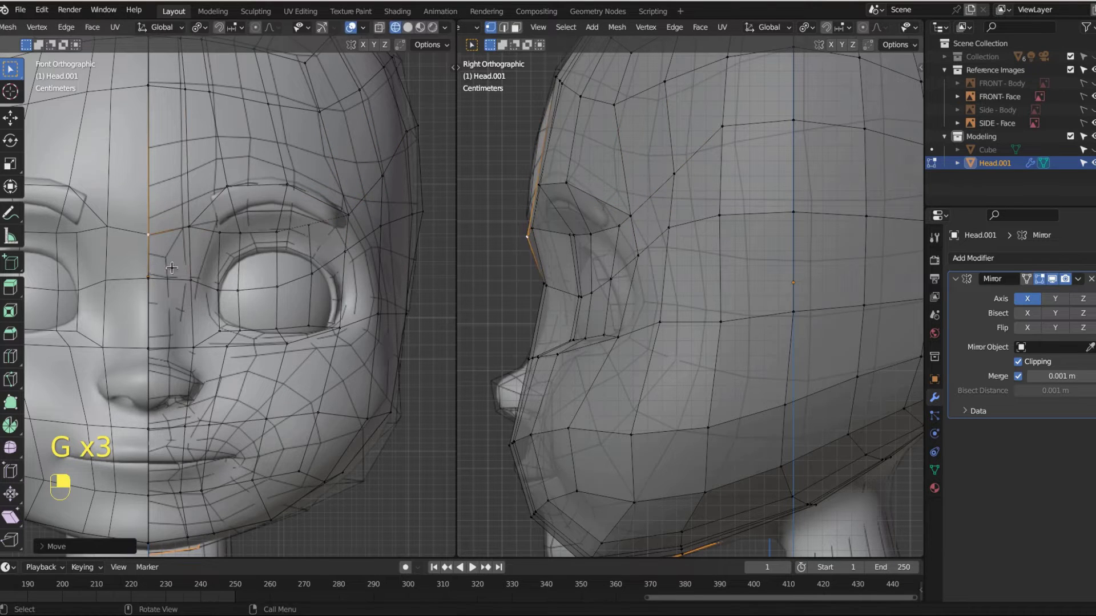
pyautogui.press('g')
pyautogui.click(188, 299)
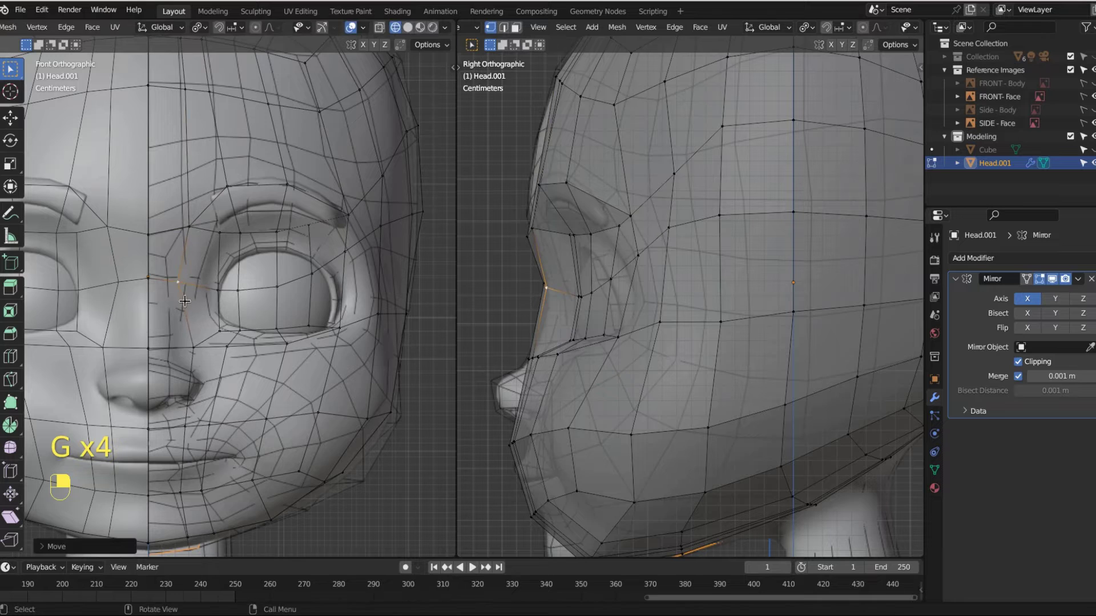
pyautogui.click(193, 347)
pyautogui.press('g')
pyautogui.click(173, 341)
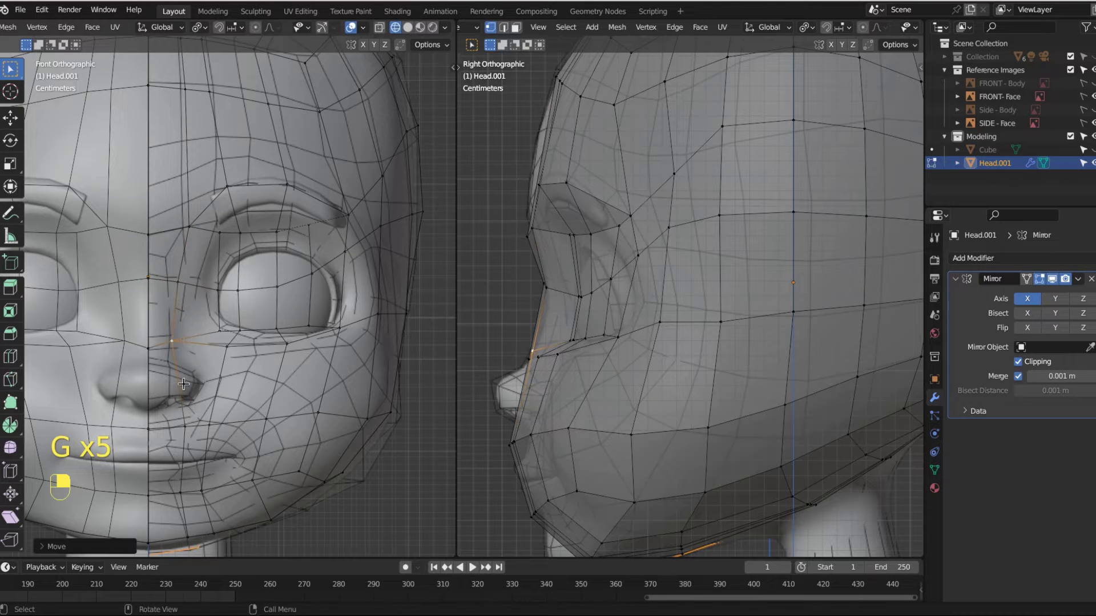
# Reposition the vertices along the lower eye edge, from the inner to the outer corner, to match the lower eyelid in the front reference
pyautogui.click(212, 327)
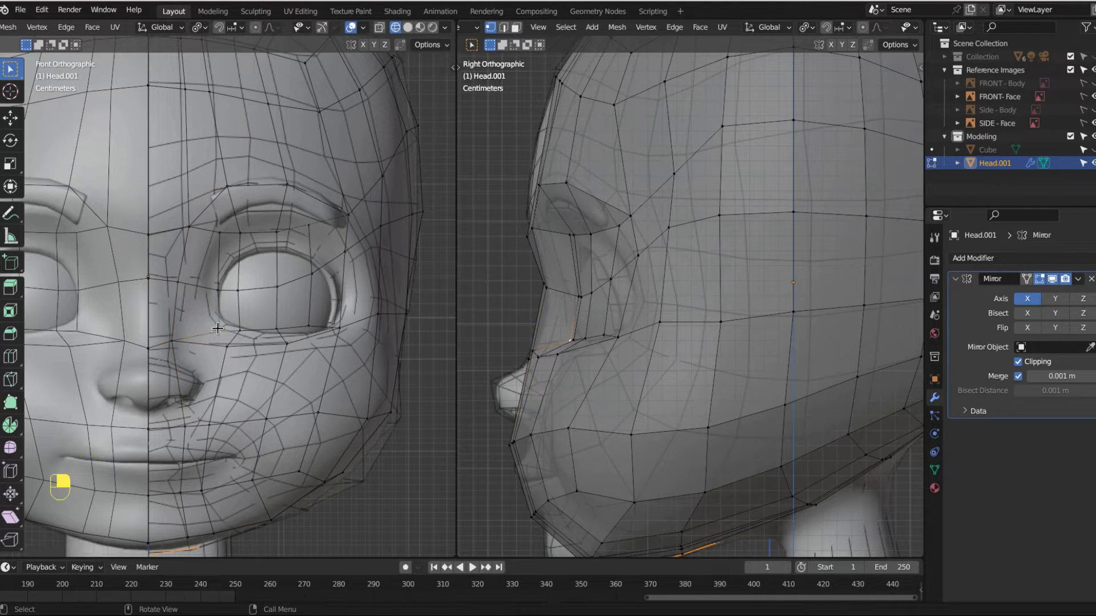
pyautogui.press('g')
pyautogui.click(215, 327)
pyautogui.click(281, 327)
pyautogui.press('g')
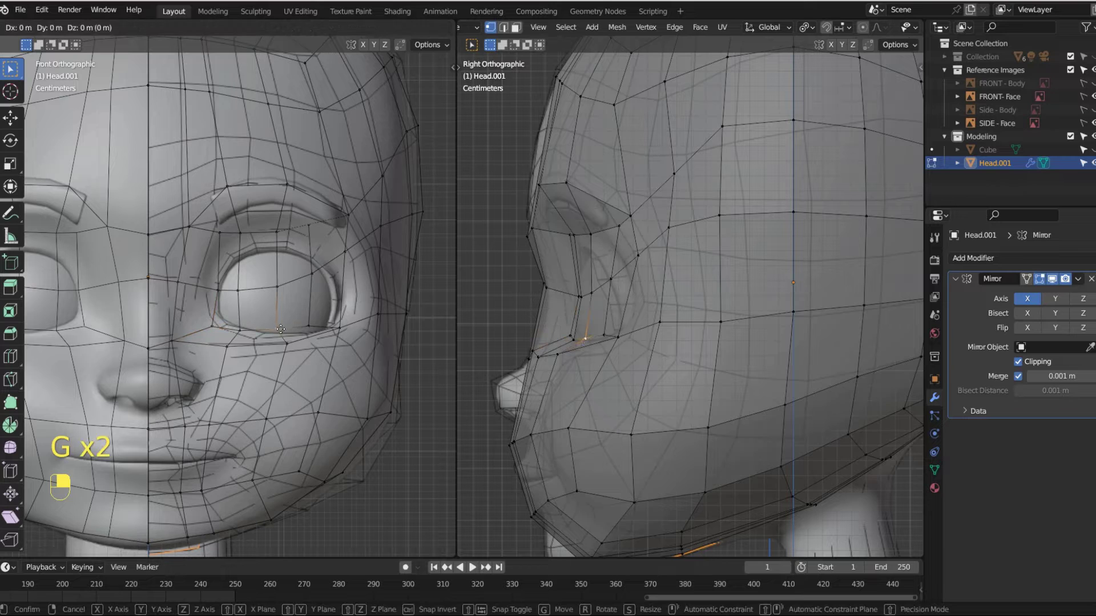
pyautogui.click(279, 335)
pyautogui.click(336, 329)
pyautogui.press('g')
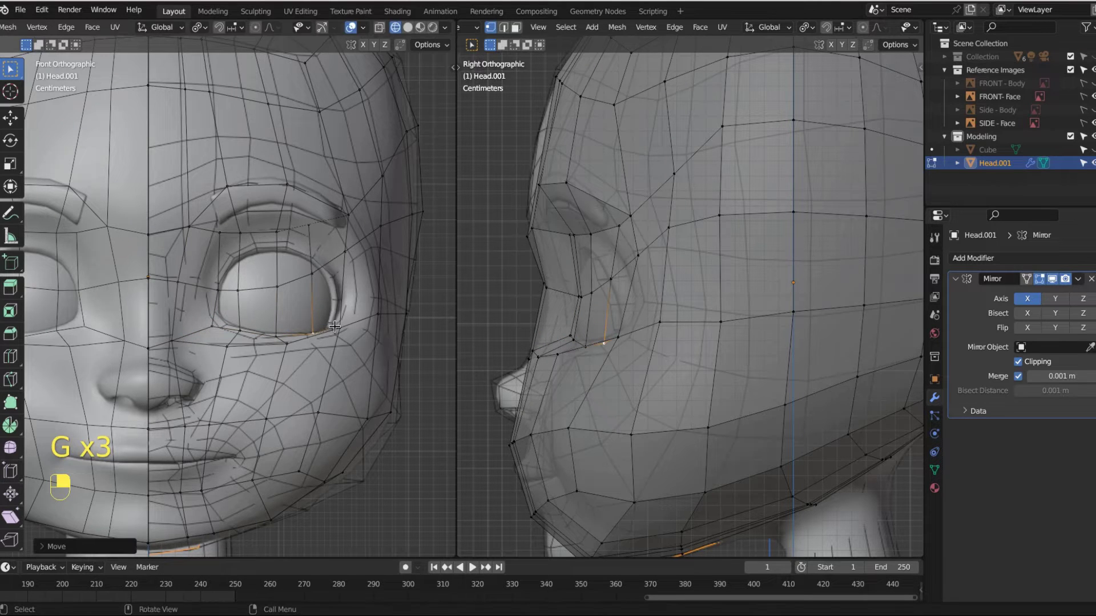
pyautogui.click(339, 321)
pyautogui.press('g')
pyautogui.click(338, 321)
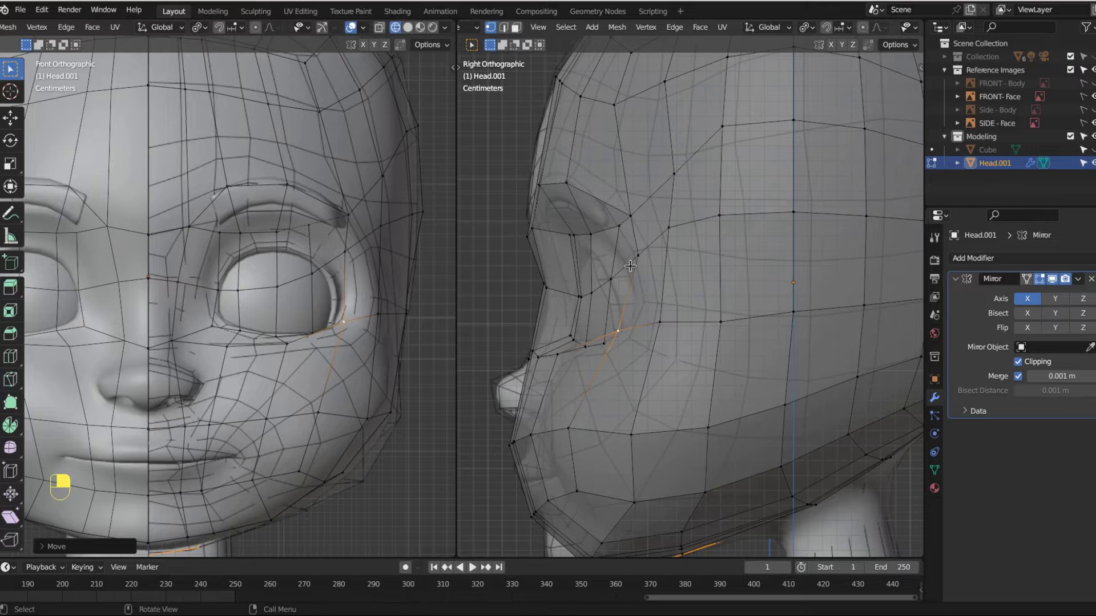
# Adjust the vertex at the upper outer side of the eye socket along the global Y axis
pyautogui.moveTo(578, 261); pyautogui.dragTo(619, 299, button='middle')
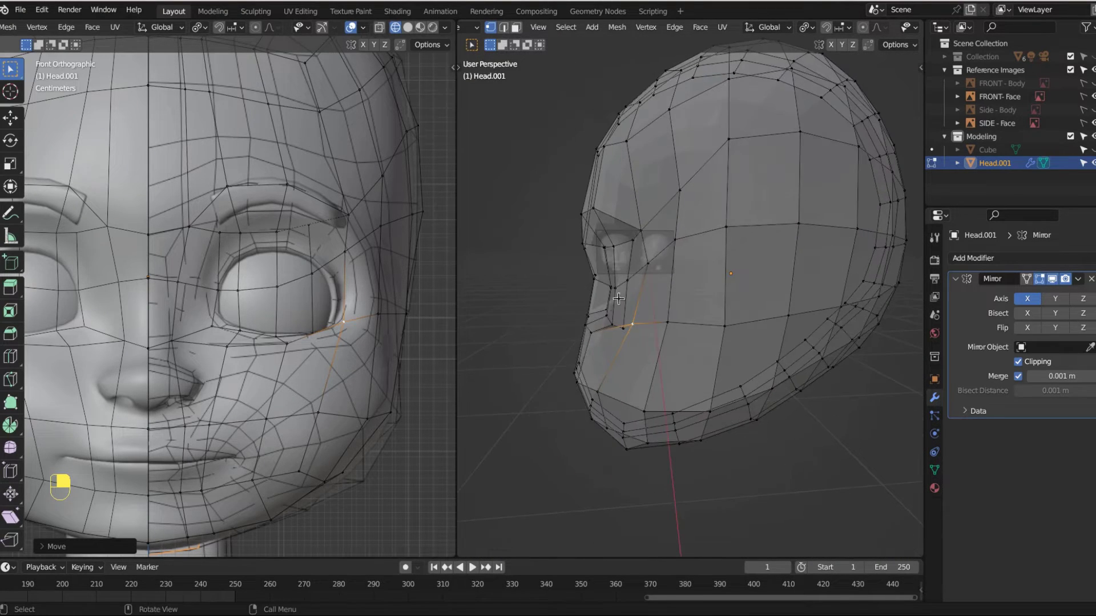
pyautogui.press('g')
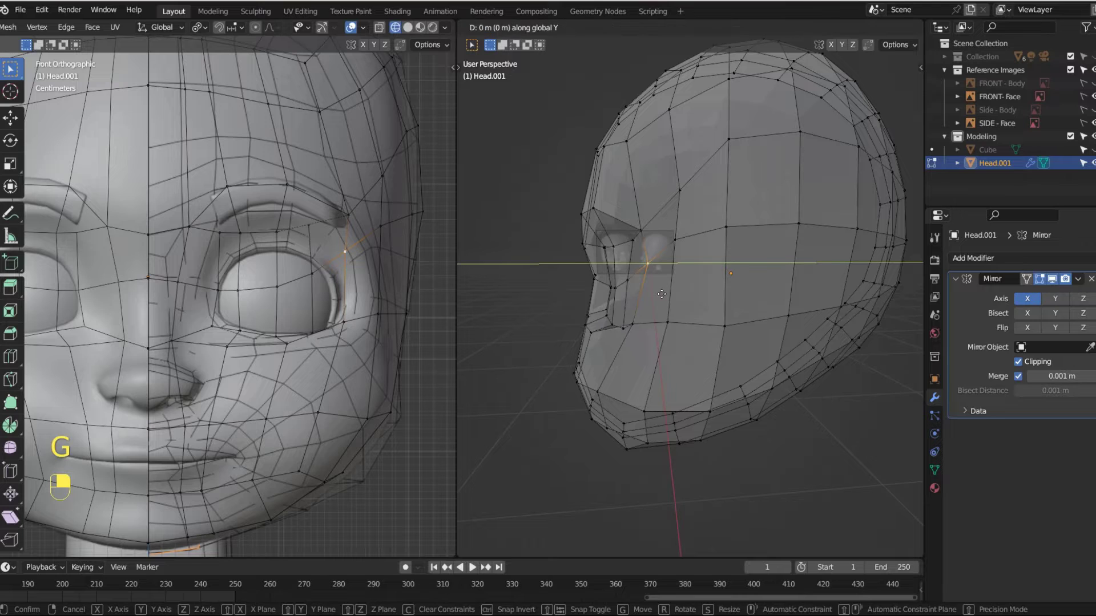
pyautogui.click(646, 243)
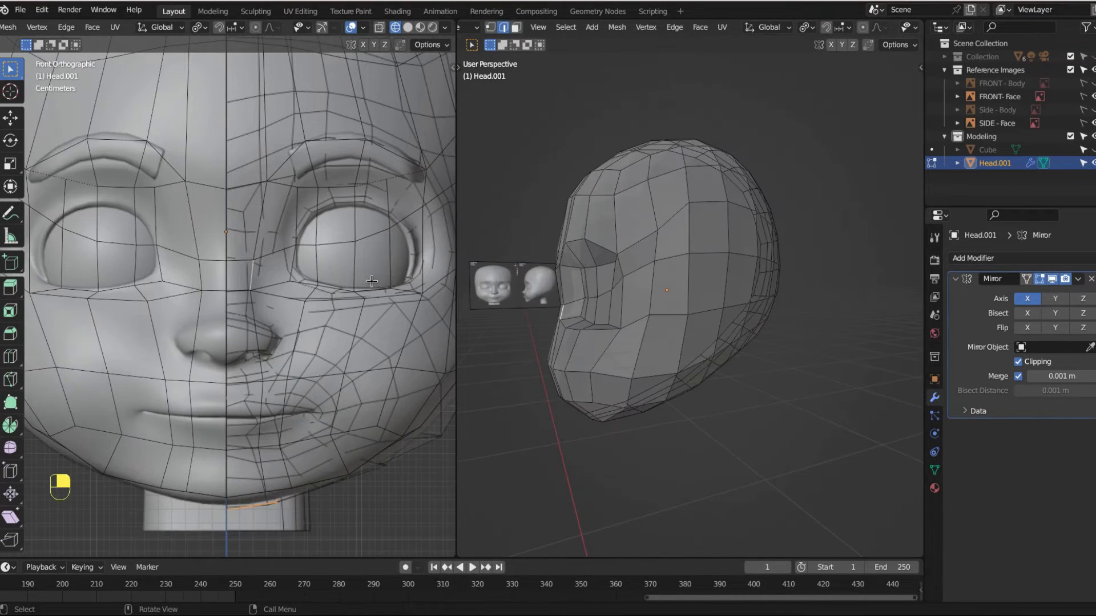
# Hide the FRONT- Face reference image and display the front view in solid shading
pyautogui.click(1093, 96)
pyautogui.click(408, 27)
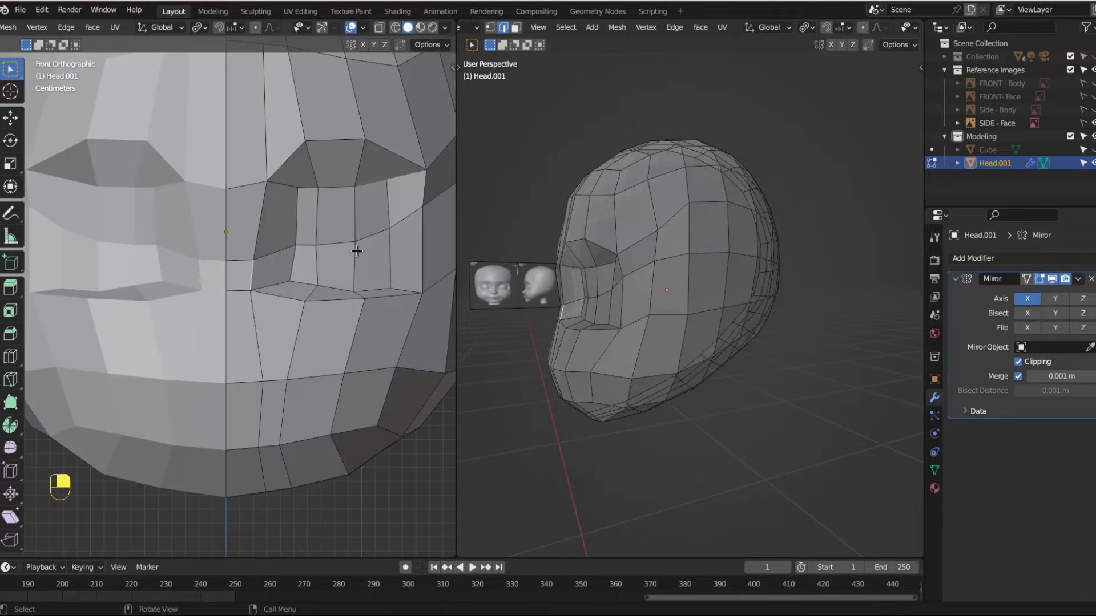
pyautogui.keyDown('shift'); pyautogui.moveTo(343, 336); pyautogui.dragTo(294, 342, button='middle'); pyautogui.keyUp('shift')
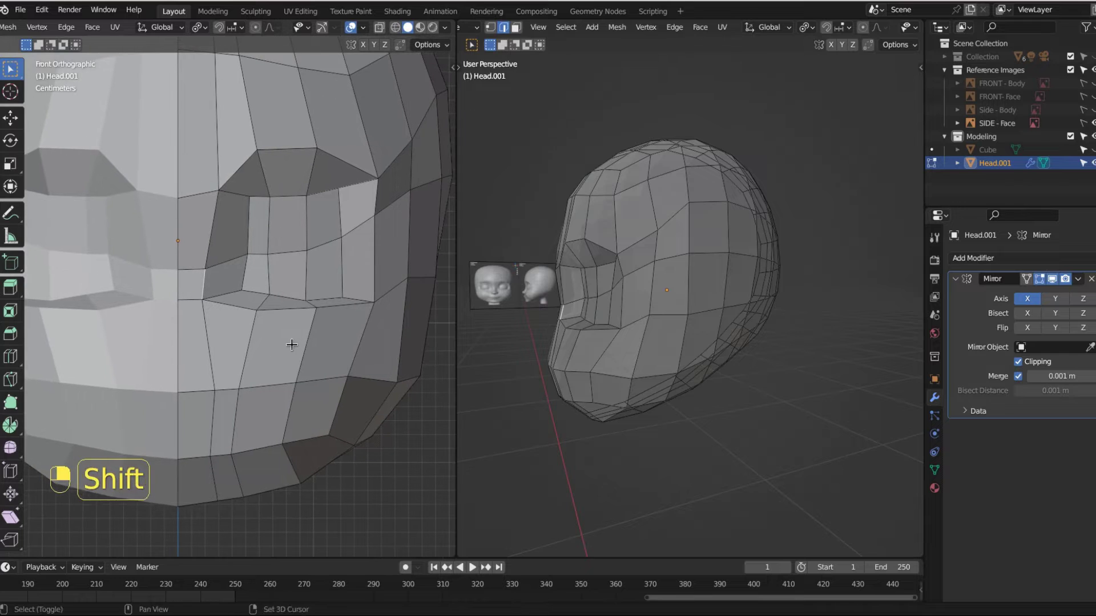
pyautogui.scroll(1, 310, 269)
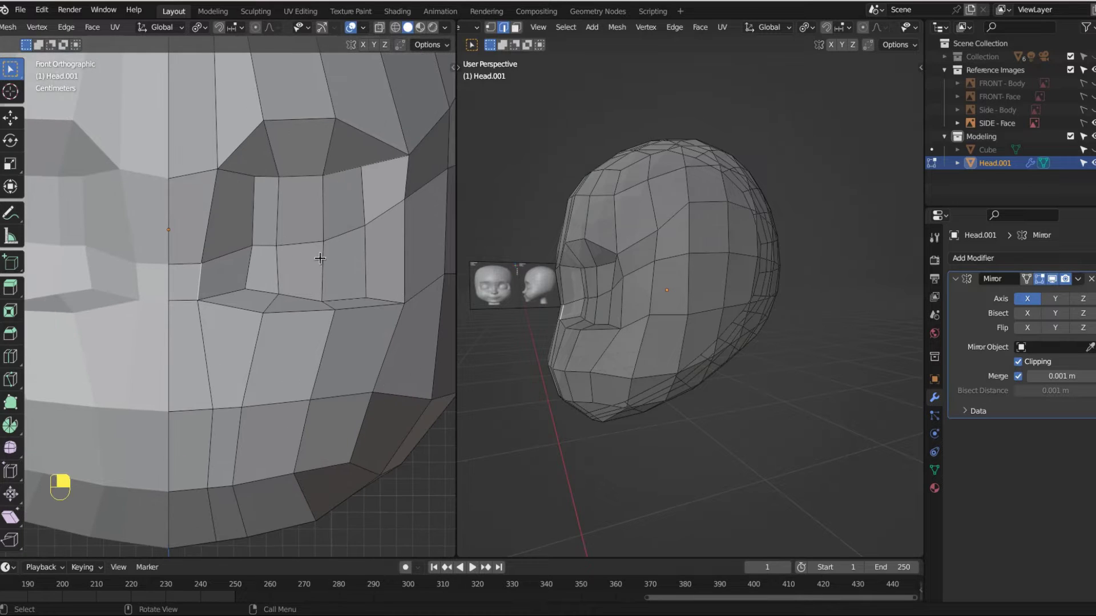
# Delete the six inner eye faces to open the eye socket
pyautogui.click(290, 224)
pyautogui.press('3')
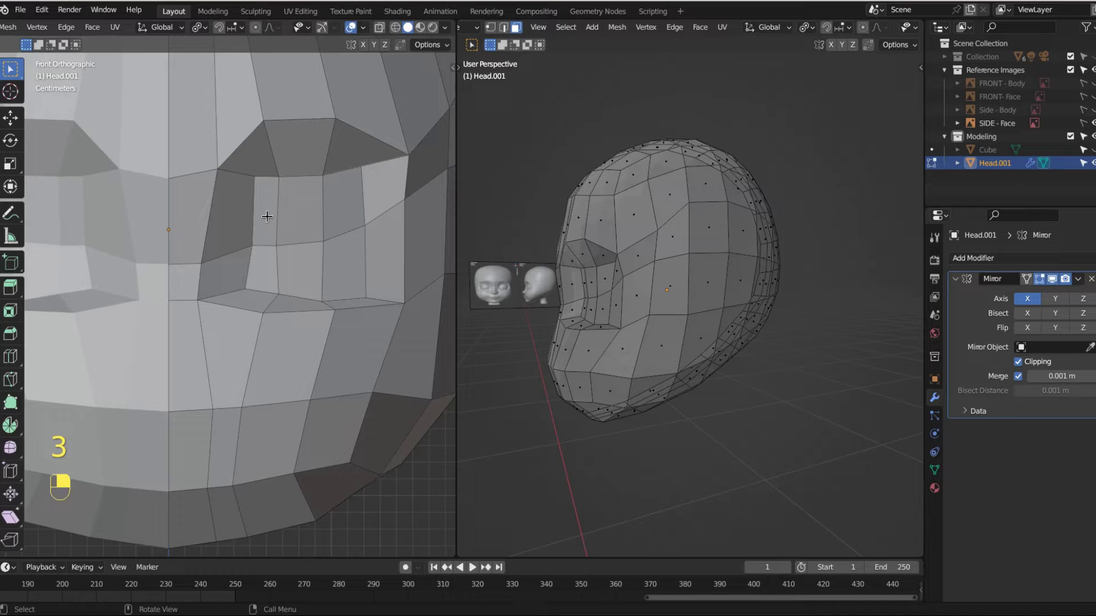
pyautogui.moveTo(266, 216); pyautogui.dragTo(343, 265)
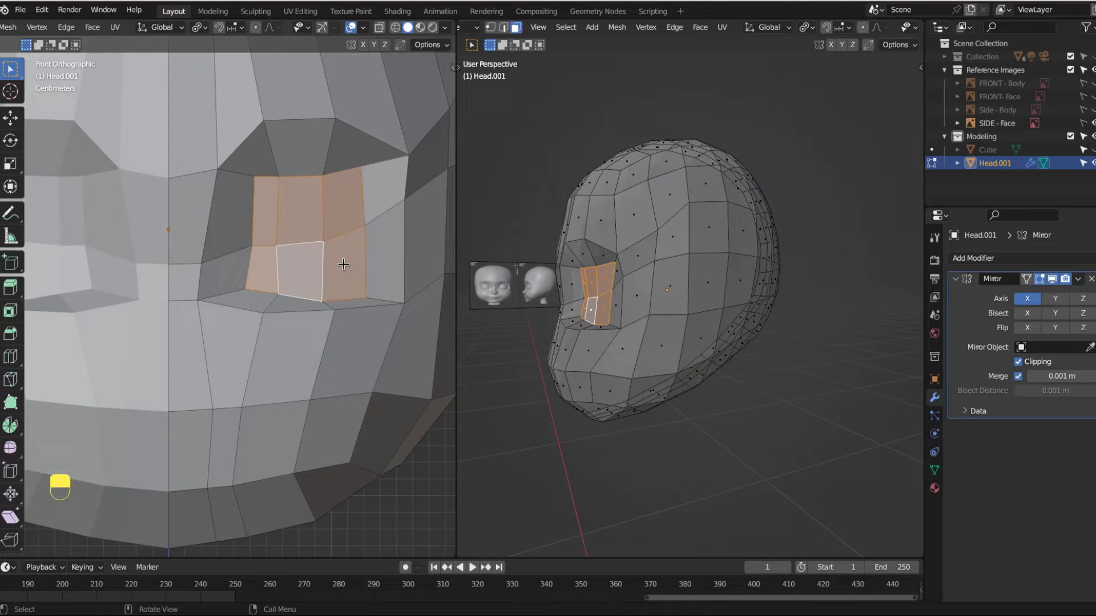
pyautogui.press('Delete')
pyautogui.press('Down')
pyautogui.press('Return')
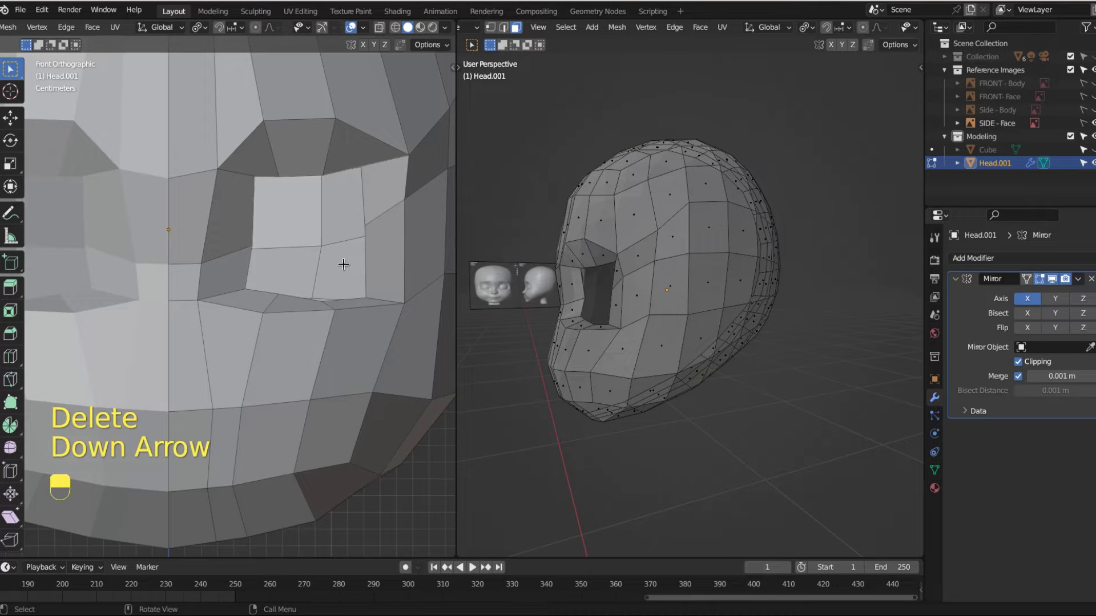
# Return to vertex selection, show the FRONT- Face reference image again and display the front view as wireframe
pyautogui.press('1')
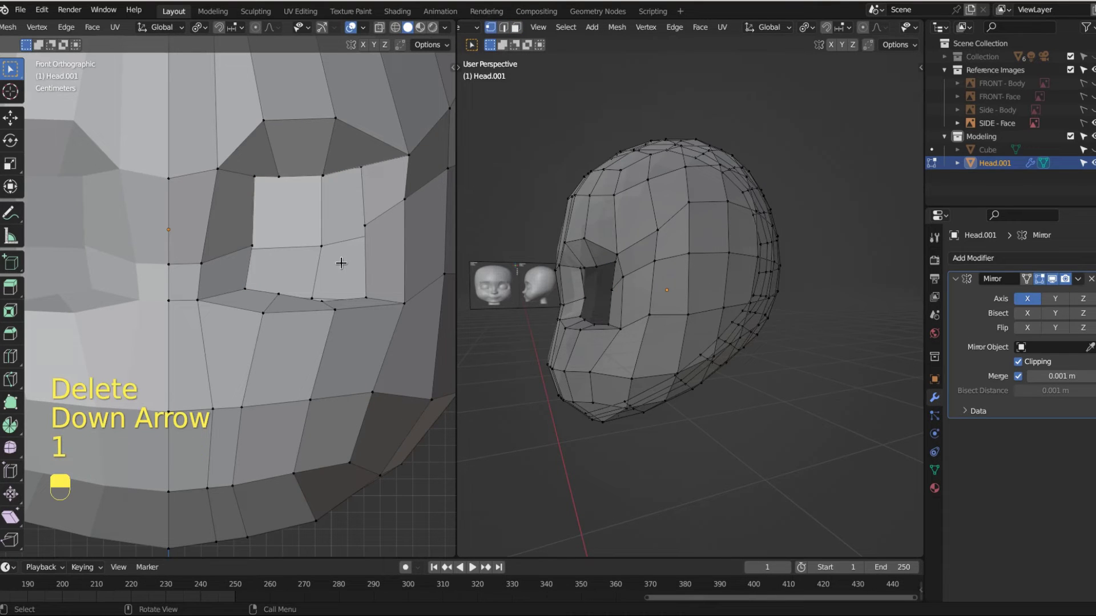
pyautogui.click(246, 288)
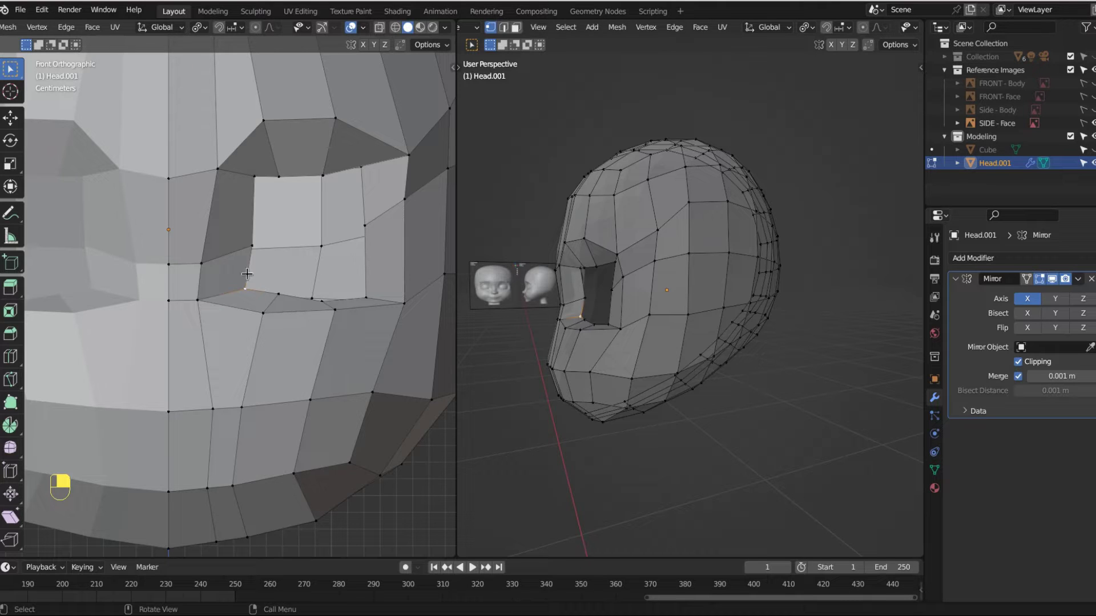
pyautogui.click(1093, 97)
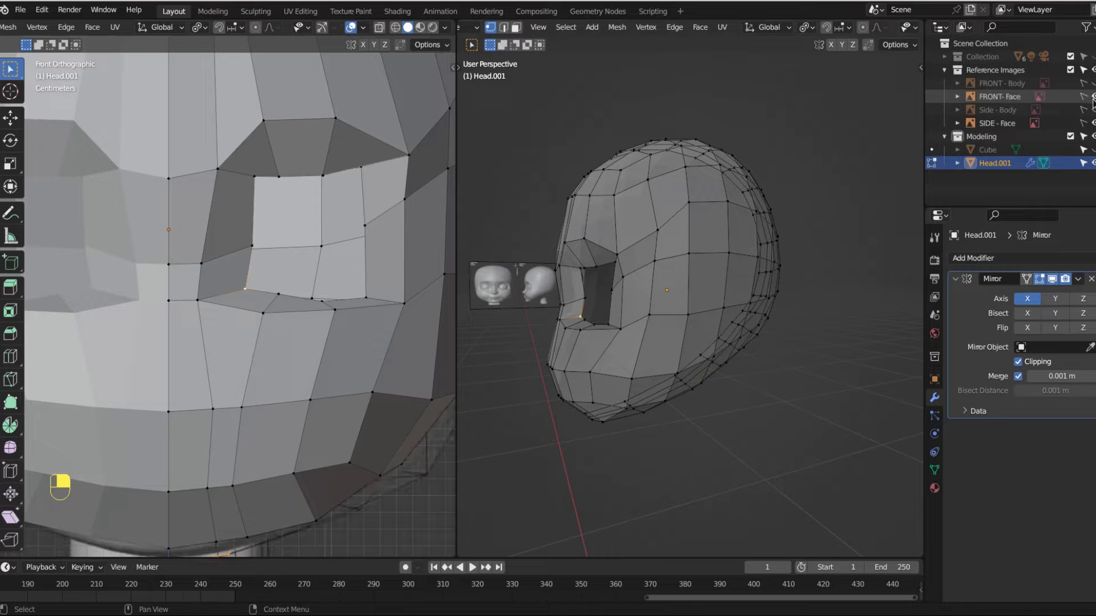
pyautogui.click(395, 27)
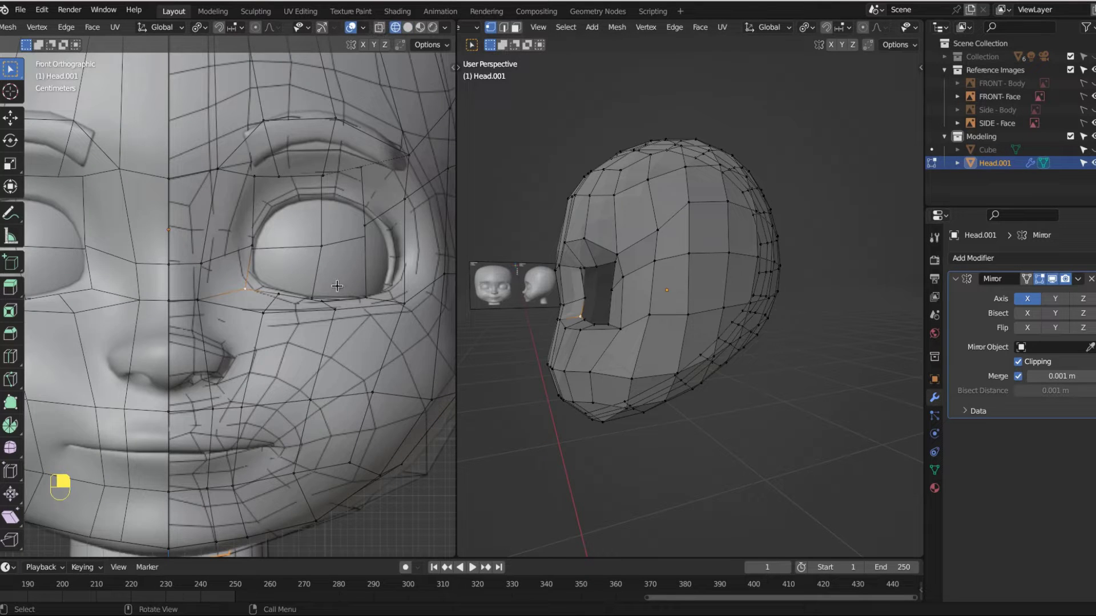
# Move the vertices along the inner side of the eye opening, from lower to upper corner, onto the reference eye outline
pyautogui.press('g')
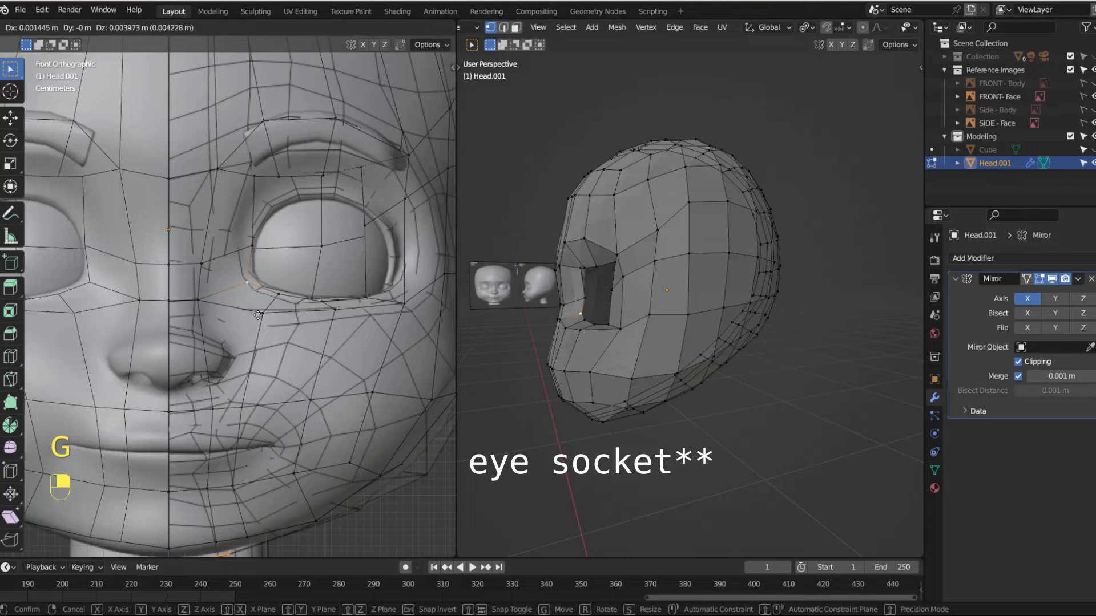
pyautogui.click(251, 254)
pyautogui.press('g')
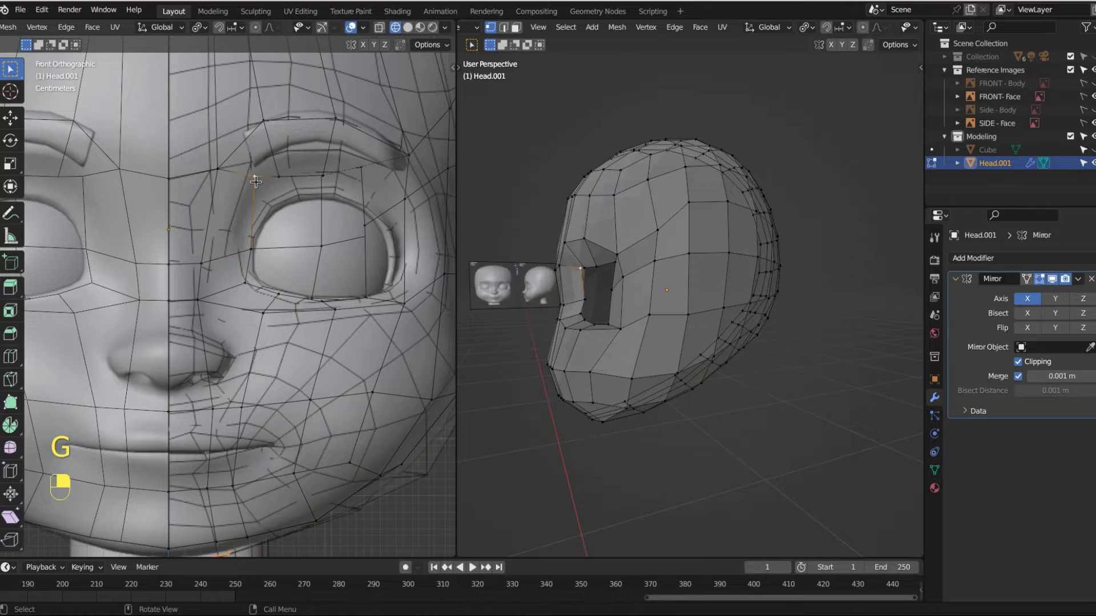
pyautogui.press('g')
pyautogui.click(272, 213)
# Move the two middle vertices of the eye opening's upper edge down to follow the reference upper eyelid
pyautogui.click(280, 178)
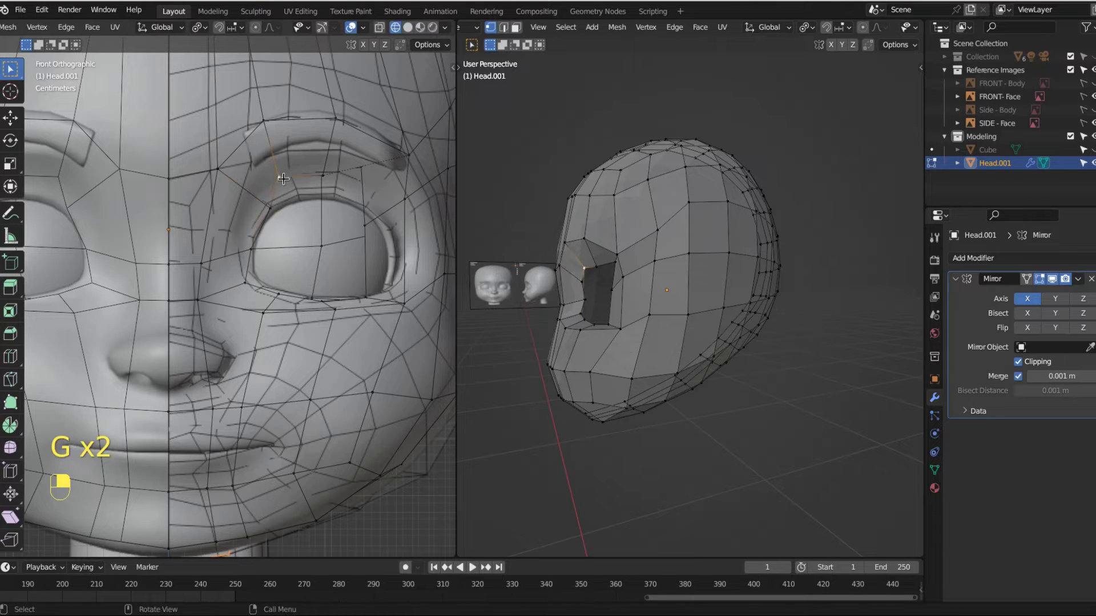
pyautogui.press('g')
pyautogui.click(302, 198)
pyautogui.click(323, 174)
pyautogui.press('g')
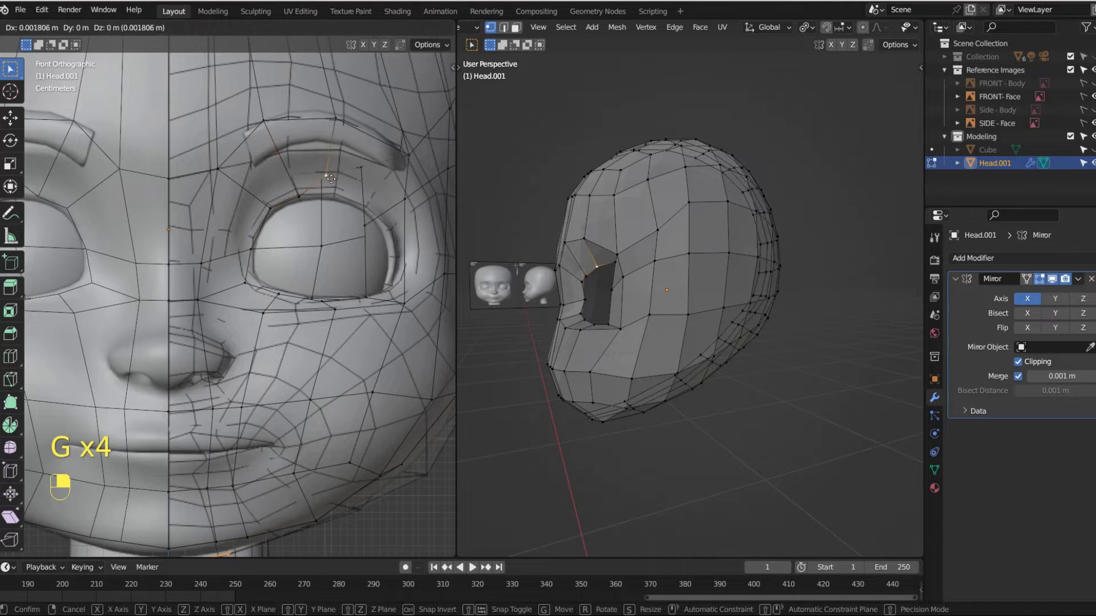
pyautogui.click(355, 189)
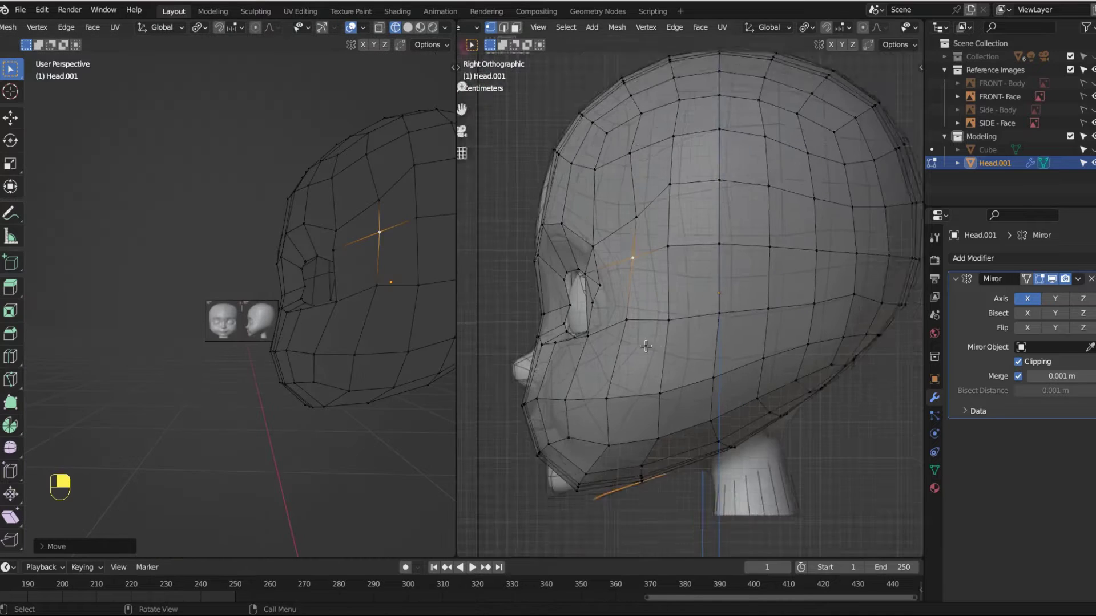
# In the side view, move and rotate the lower front vertices of the eye opening onto the reference eye outline
pyautogui.scroll(4, 645, 346)
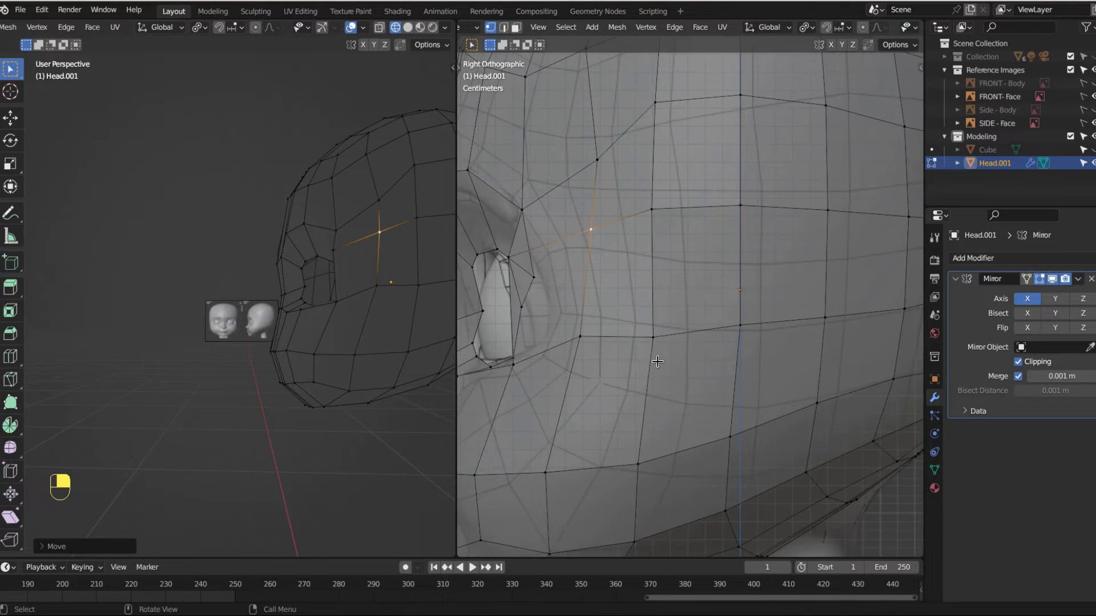
pyautogui.keyDown('shift'); pyautogui.moveTo(645, 346); pyautogui.dragTo(794, 347, button='middle'); pyautogui.keyUp('shift')
pyautogui.scroll(2, 793, 347)
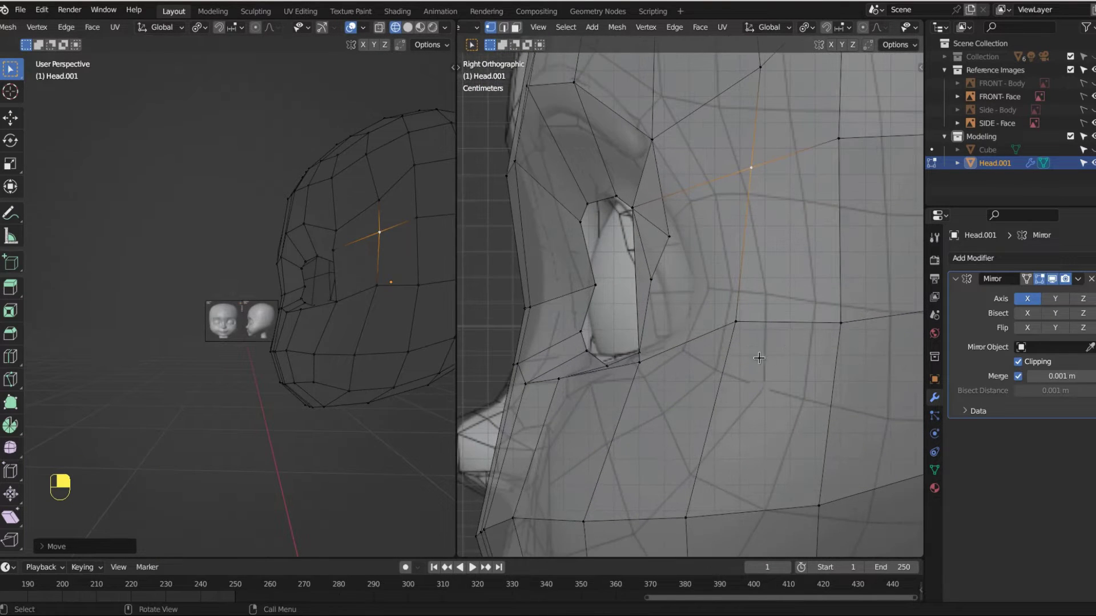
pyautogui.click(587, 352)
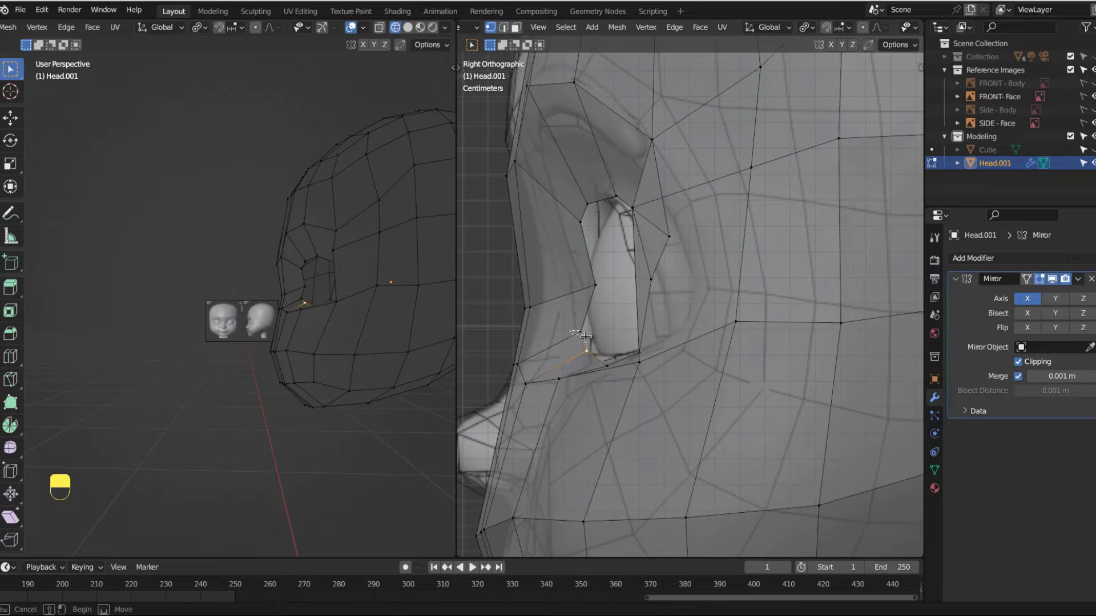
pyautogui.press('g')
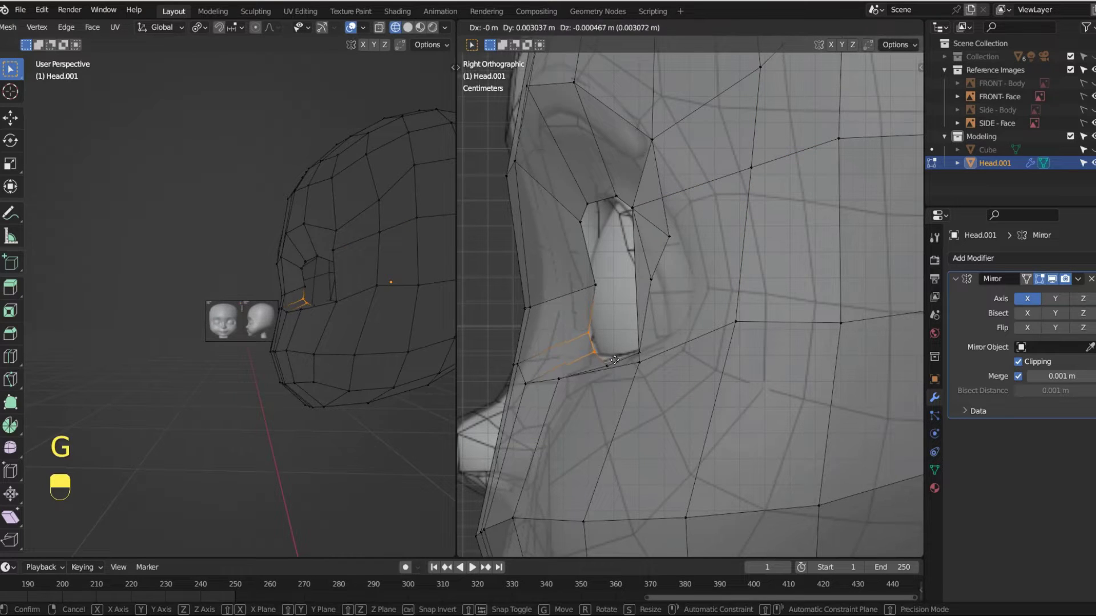
pyautogui.click(615, 357)
pyautogui.press('r')
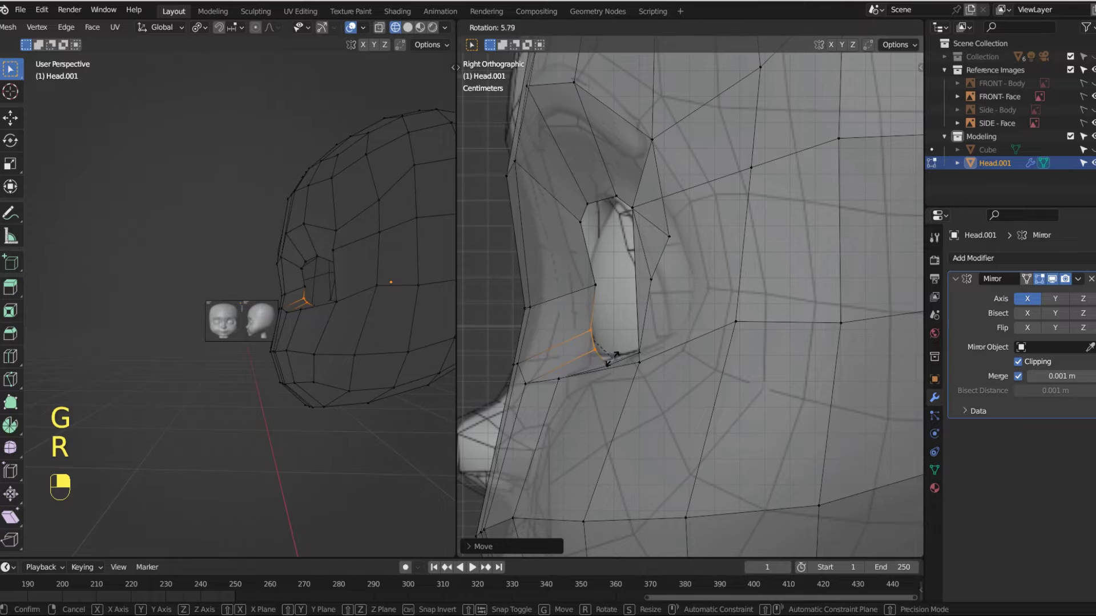
pyautogui.click(609, 361)
pyautogui.press('g')
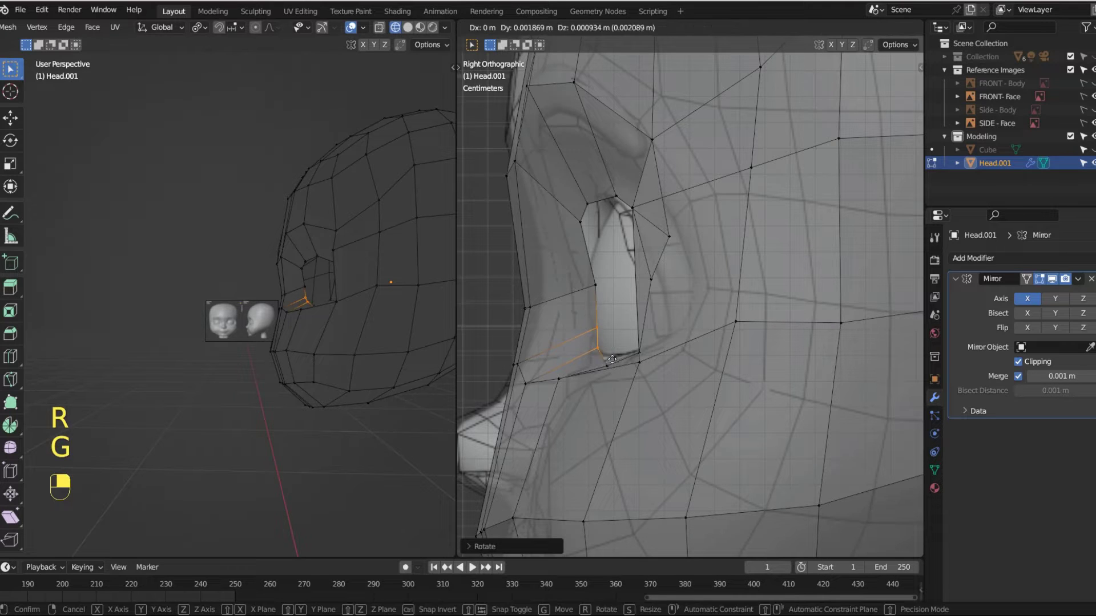
pyautogui.click(603, 355)
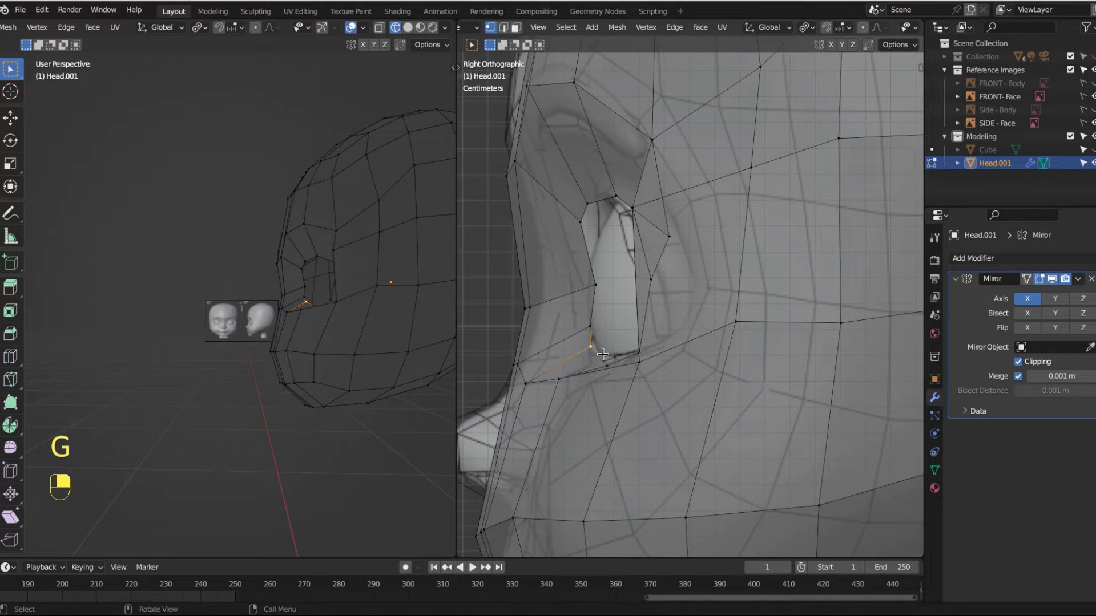
pyautogui.press('g')
pyautogui.click(606, 355)
# Move the middle and upper front vertices of the eye opening onto the side reference's eye outline
pyautogui.press('g')
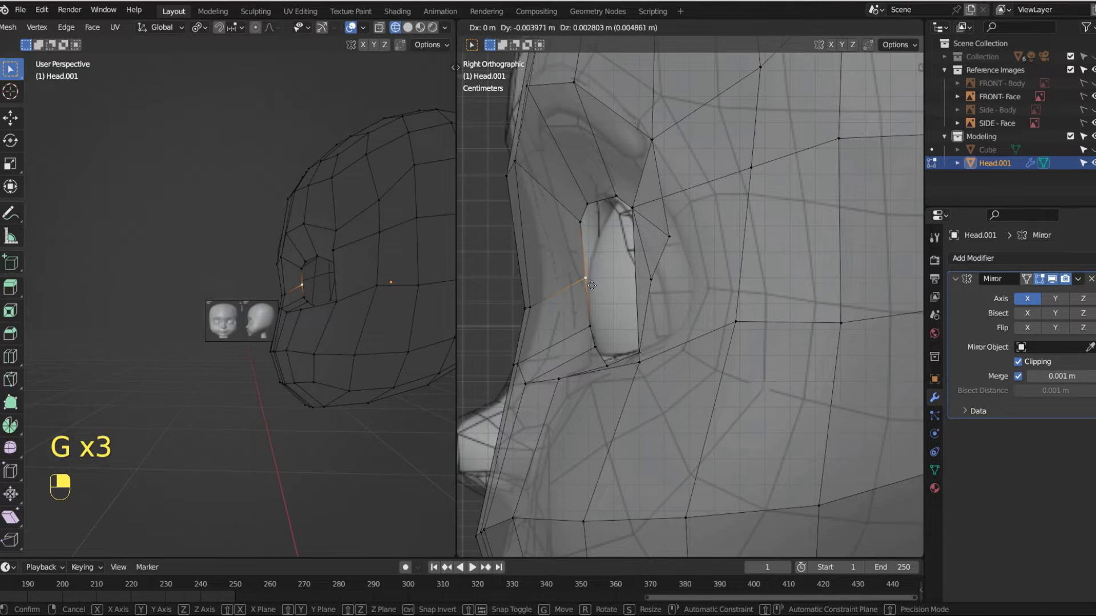
pyautogui.click(592, 286)
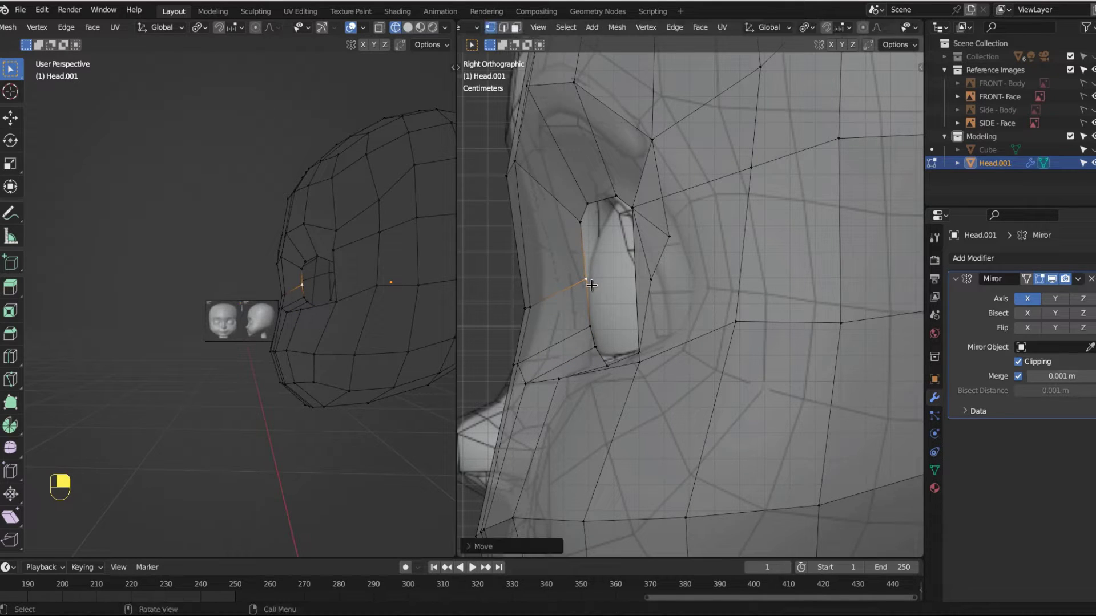
pyautogui.click(572, 196)
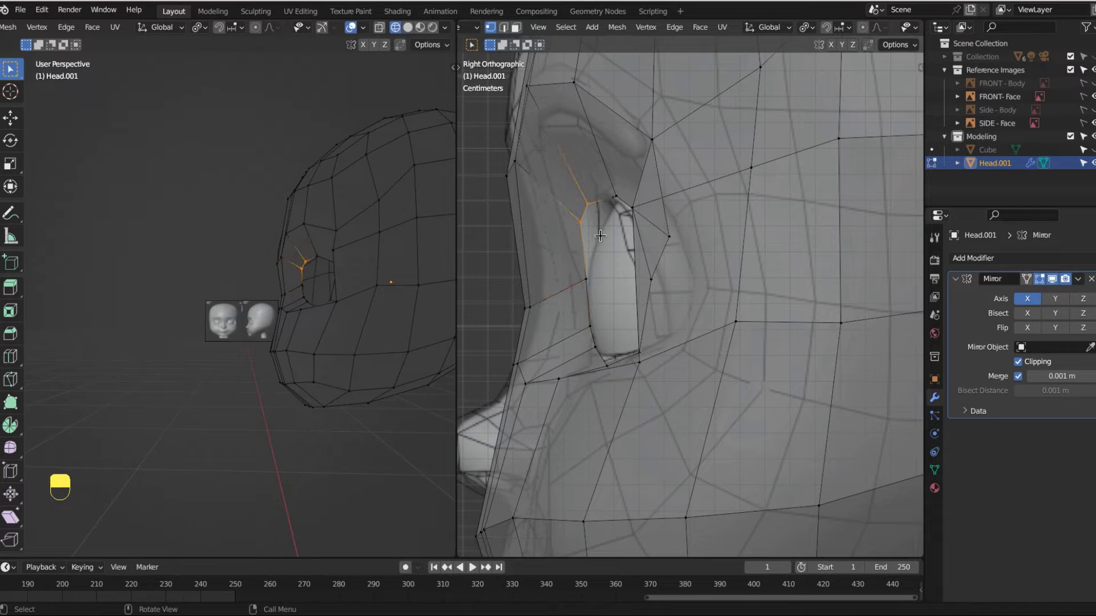
pyautogui.press('g')
pyautogui.click(614, 241)
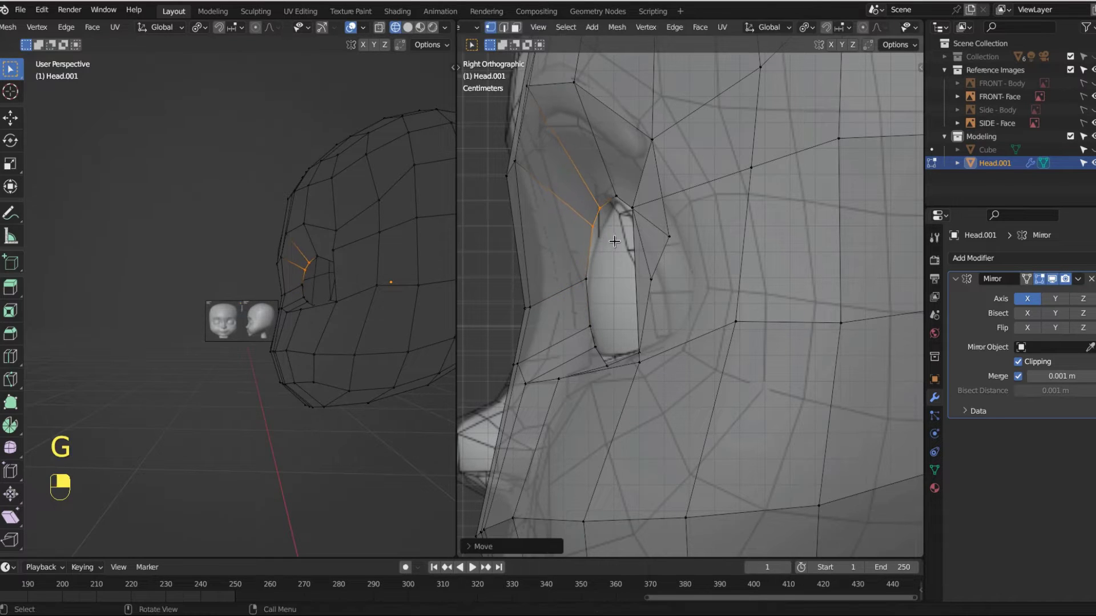
# Reposition the vertices around the outer side of the eye socket, including the outer brow vertex, to follow the side reference
pyautogui.press('g')
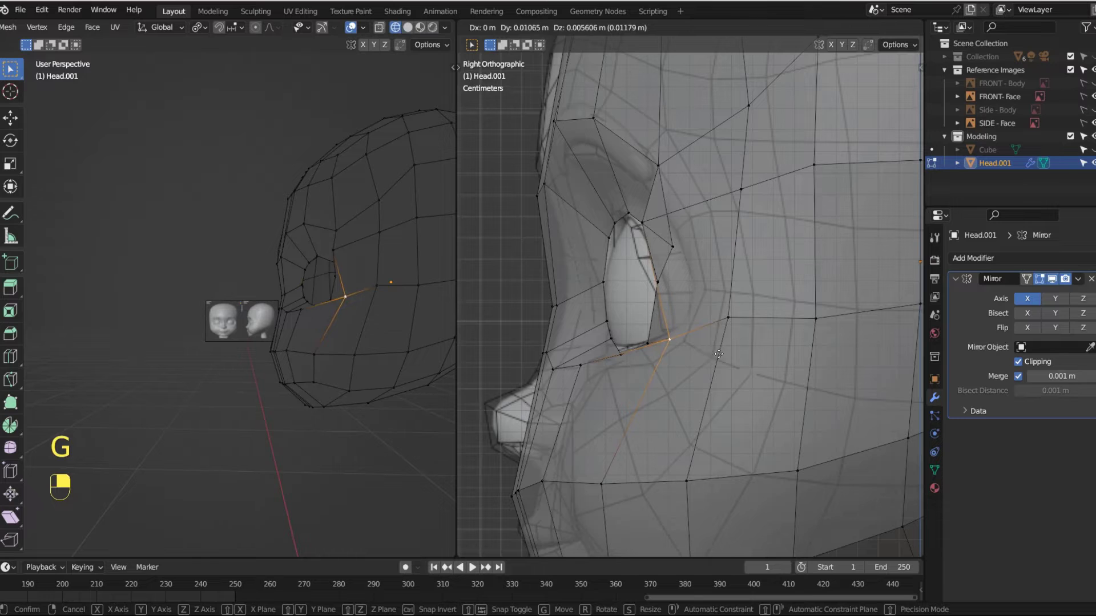
pyautogui.click(735, 246)
pyautogui.press('KP_3')
pyautogui.press('g')
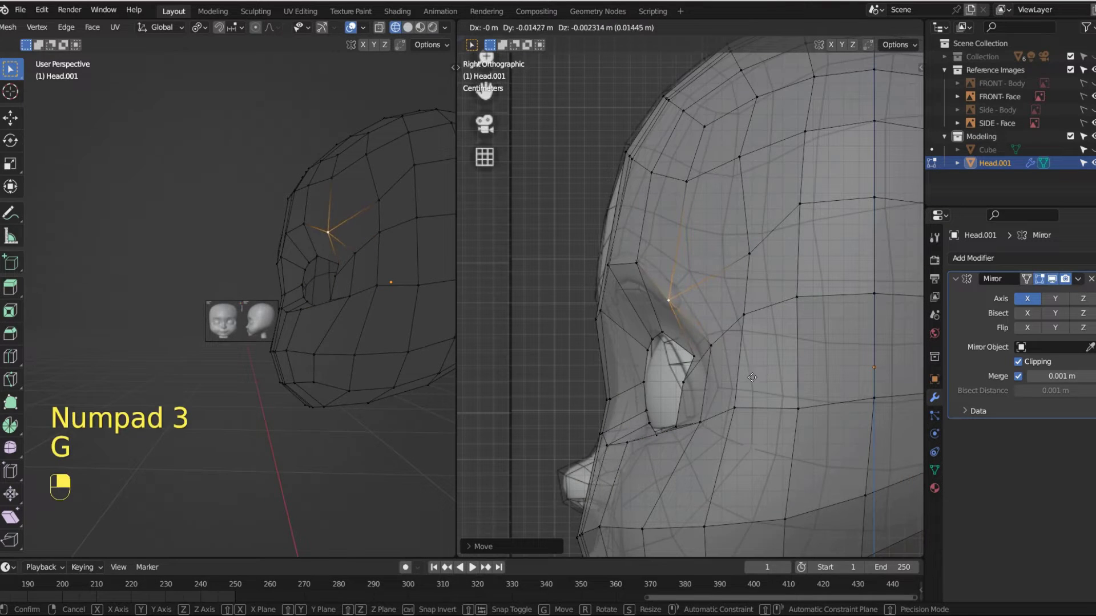
# Move the vertices along the front profile, from the brow down the nose bridge, onto the side reference's face contour
pyautogui.click(601, 346)
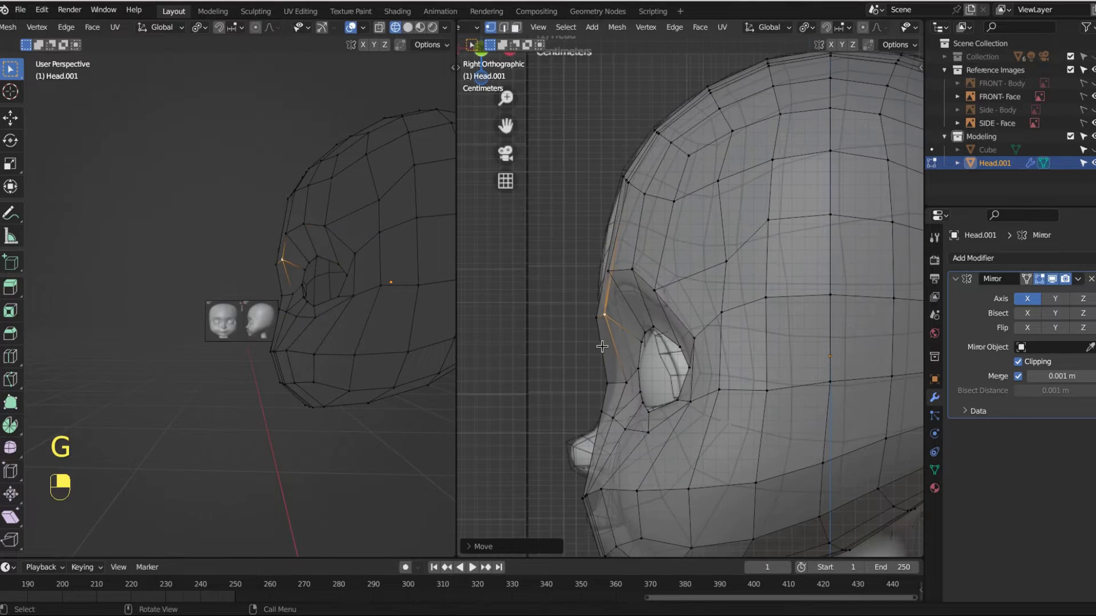
pyautogui.press('g')
pyautogui.click(600, 328)
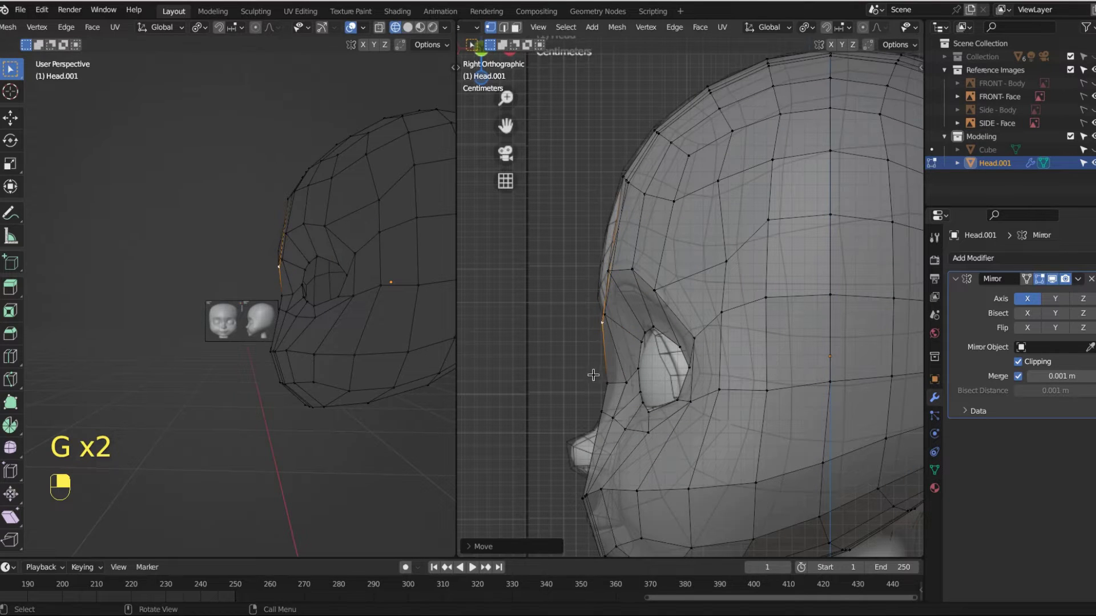
pyautogui.press('g')
pyautogui.click(619, 388)
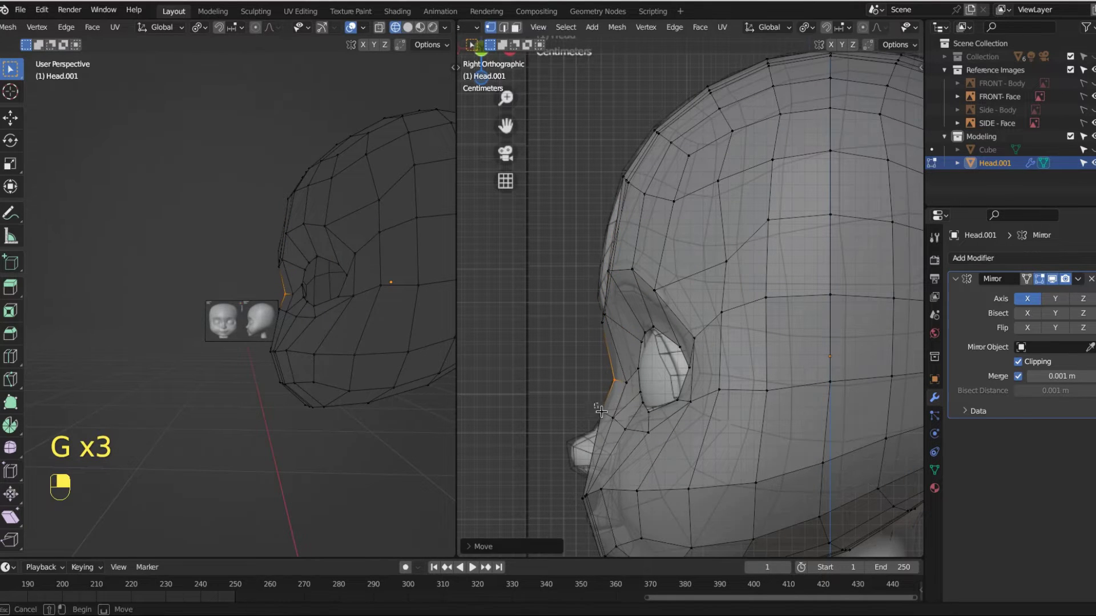
pyautogui.press('g')
pyautogui.click(614, 414)
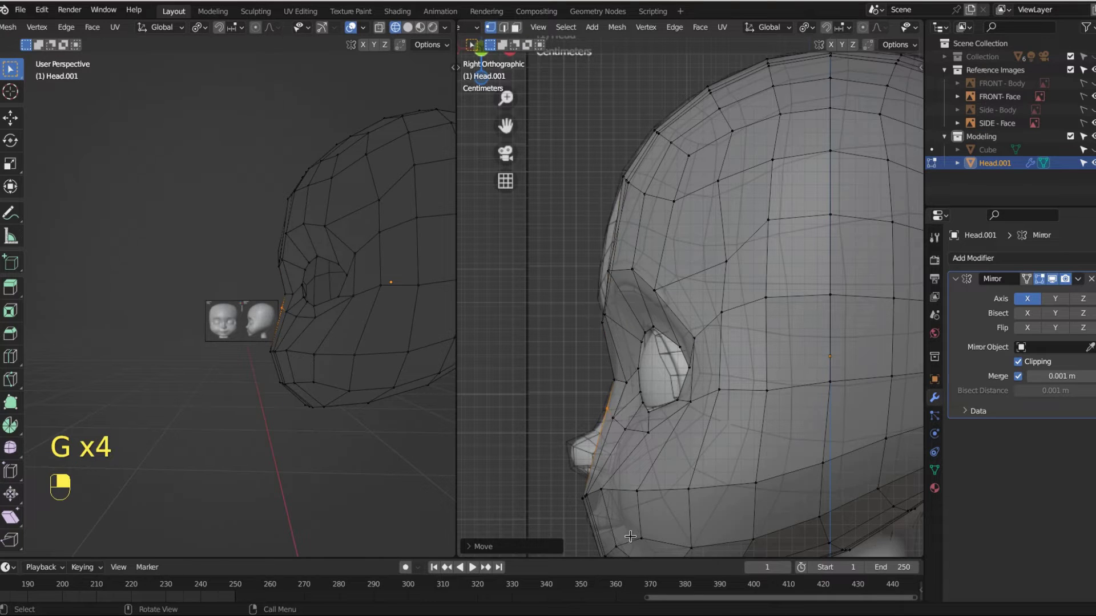
pyautogui.click(614, 419)
pyautogui.press('g')
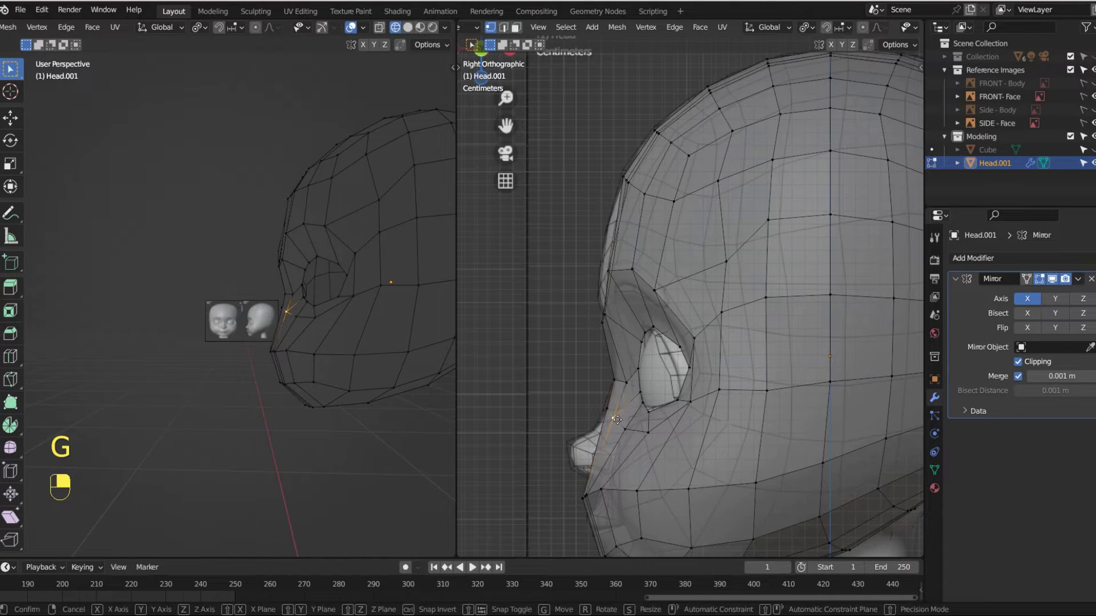
pyautogui.click(616, 419)
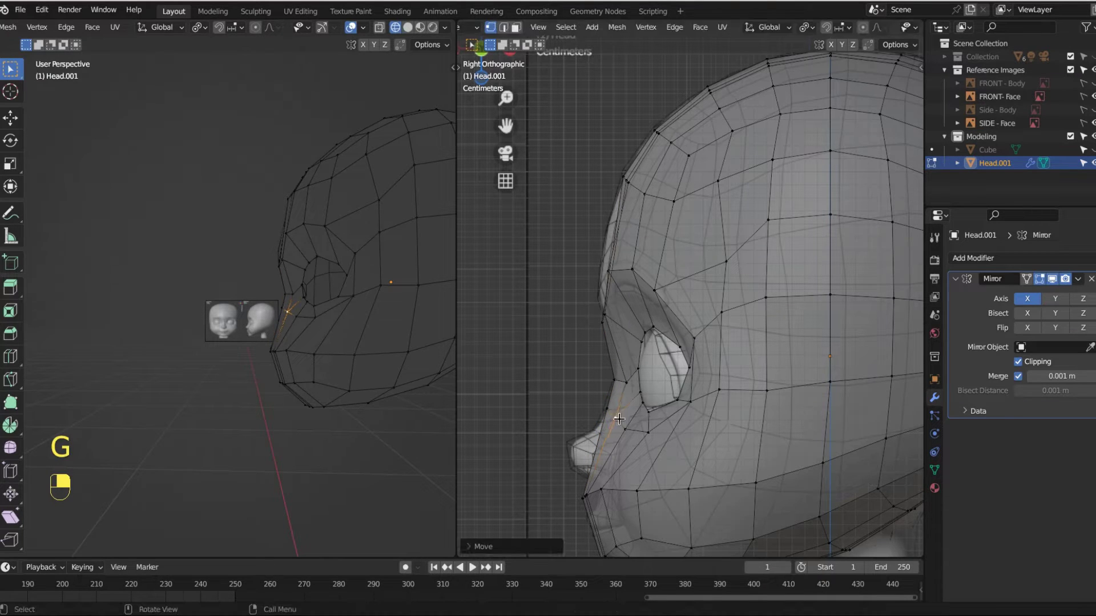
# Raise the row of vertices below the nose and across the cheek, shifting them slightly back, in the side view
pyautogui.click(588, 501)
pyautogui.press('g')
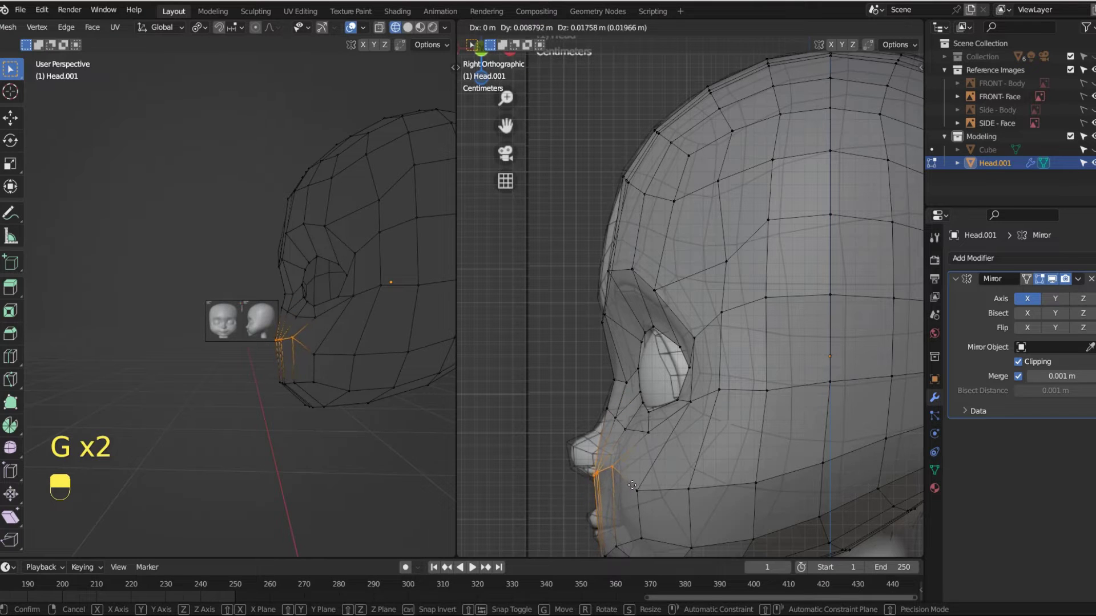
pyautogui.click(631, 489)
pyautogui.click(643, 488)
pyautogui.press('g')
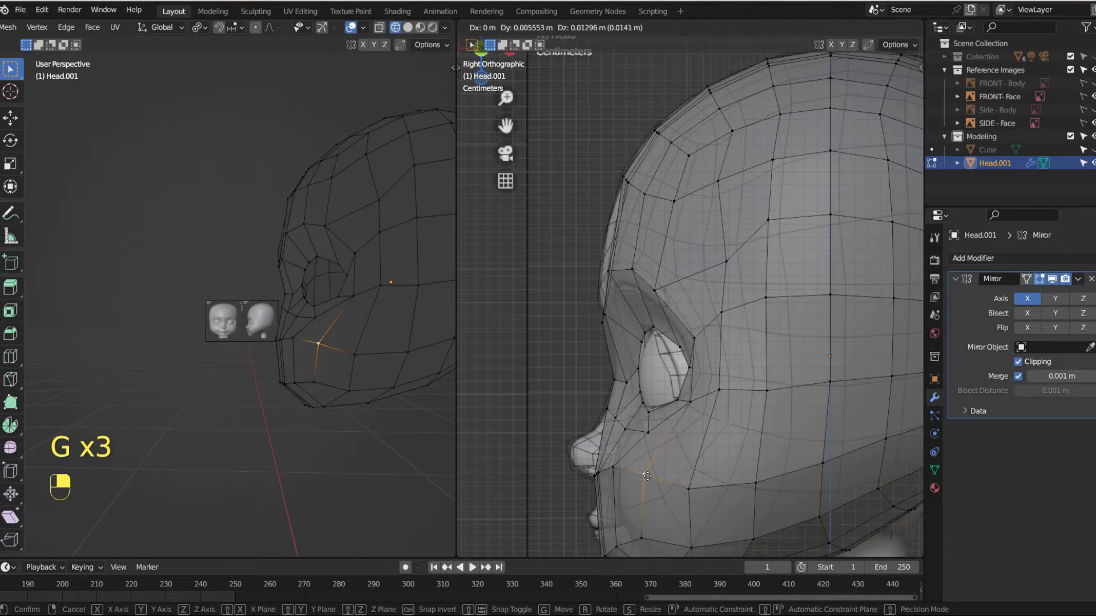
pyautogui.click(644, 475)
pyautogui.click(688, 489)
pyautogui.press('g')
pyautogui.click(692, 481)
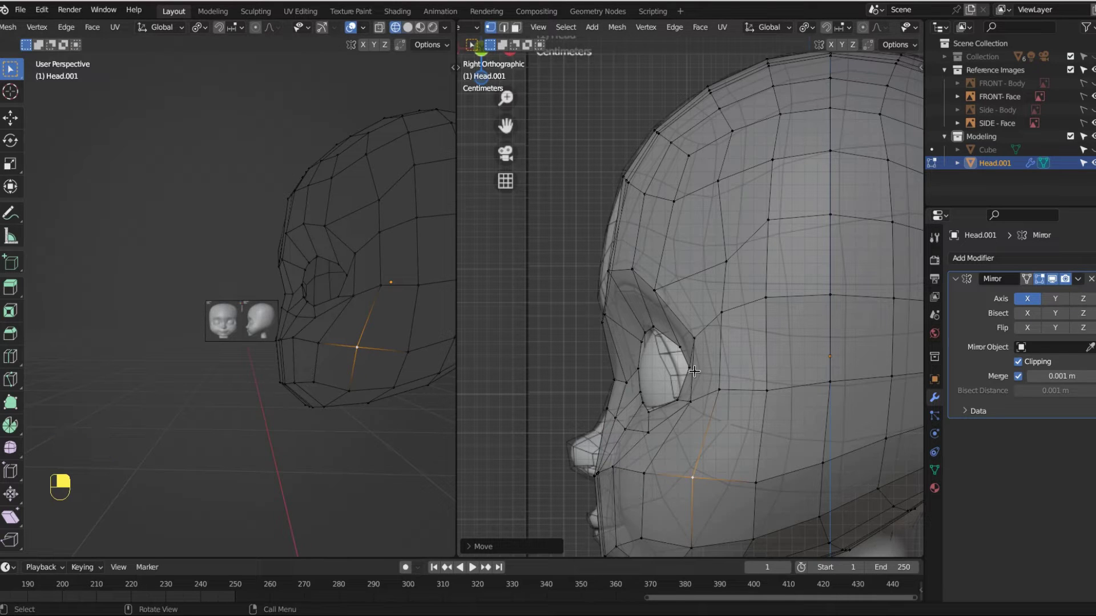
# Nudge the vertices on the side of the head above and behind the temple to even out the edge flow
pyautogui.click(768, 219)
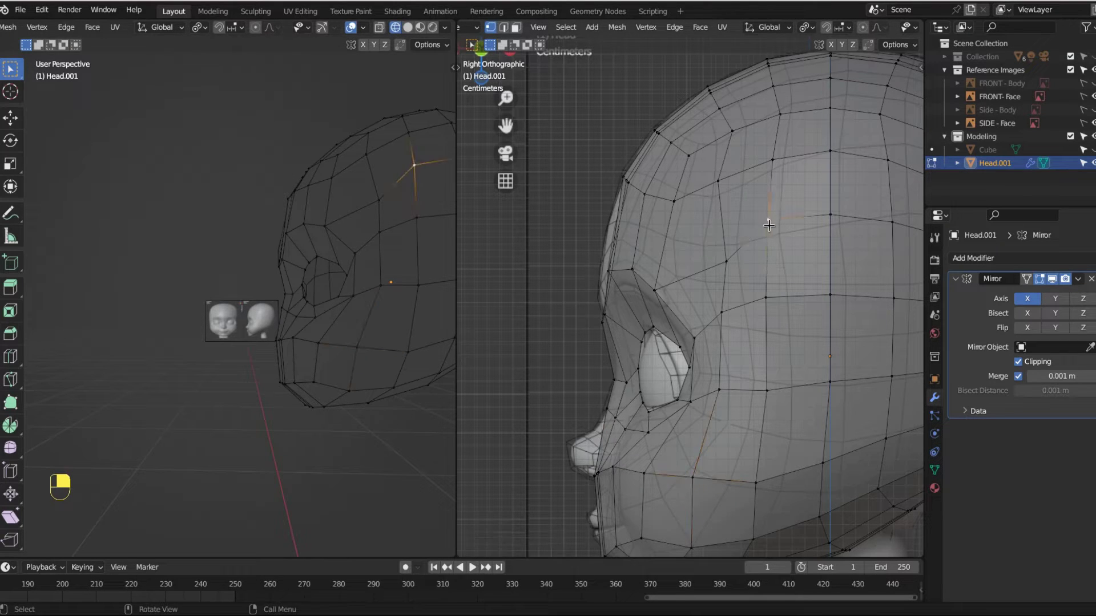
pyautogui.press('g')
pyautogui.click(773, 226)
pyautogui.click(830, 215)
pyautogui.press('g')
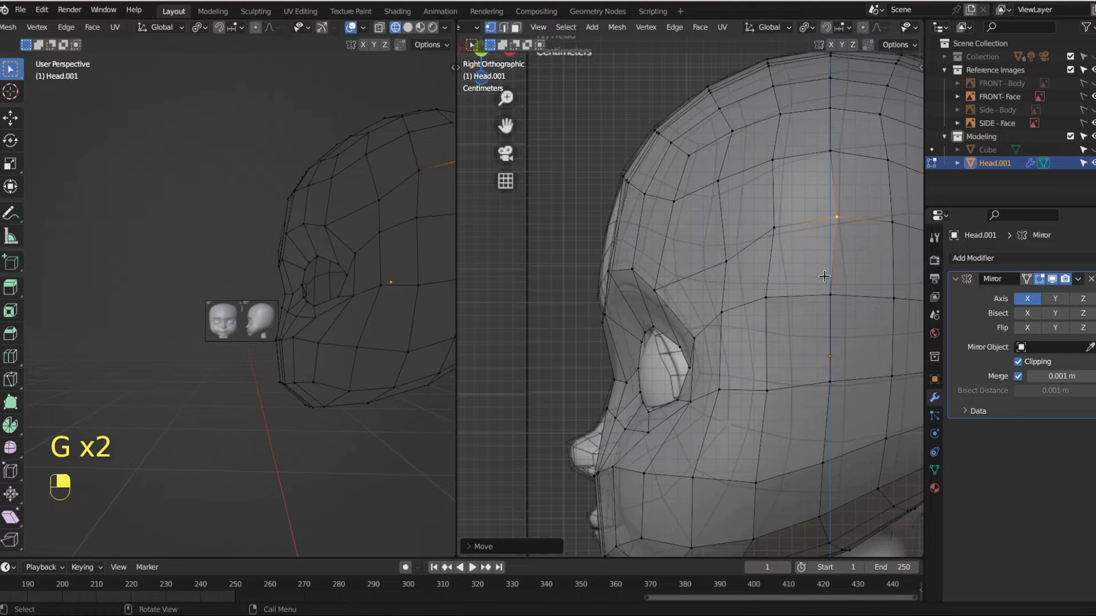
pyautogui.click(835, 305)
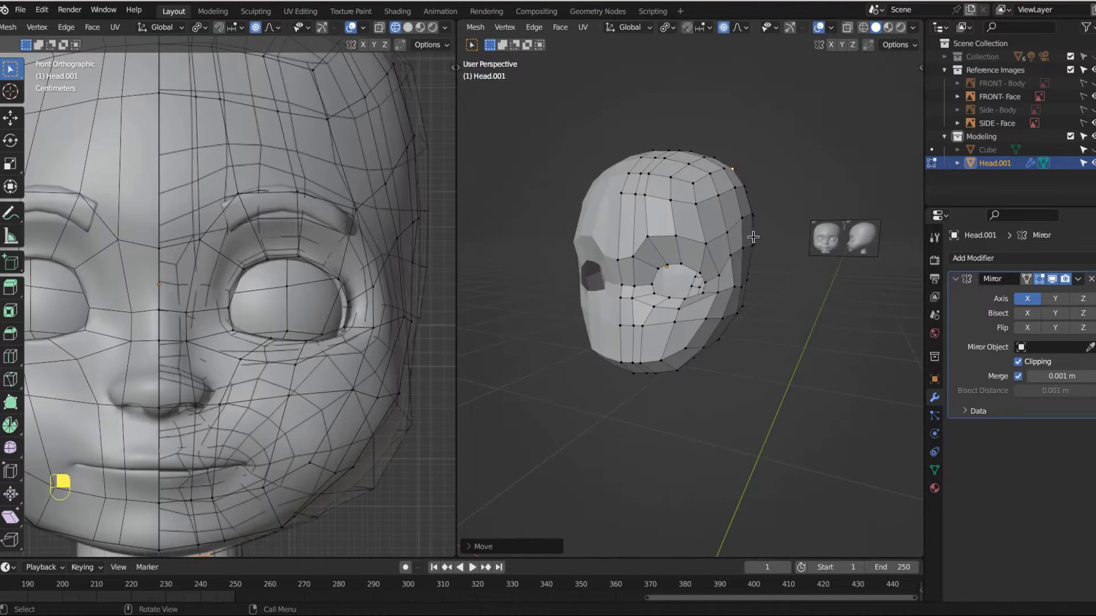
# Show the right-hand side view as wireframe and move the outer upper vertex of the eye opening onto the reference eye outline
pyautogui.scroll(8, 661, 322)
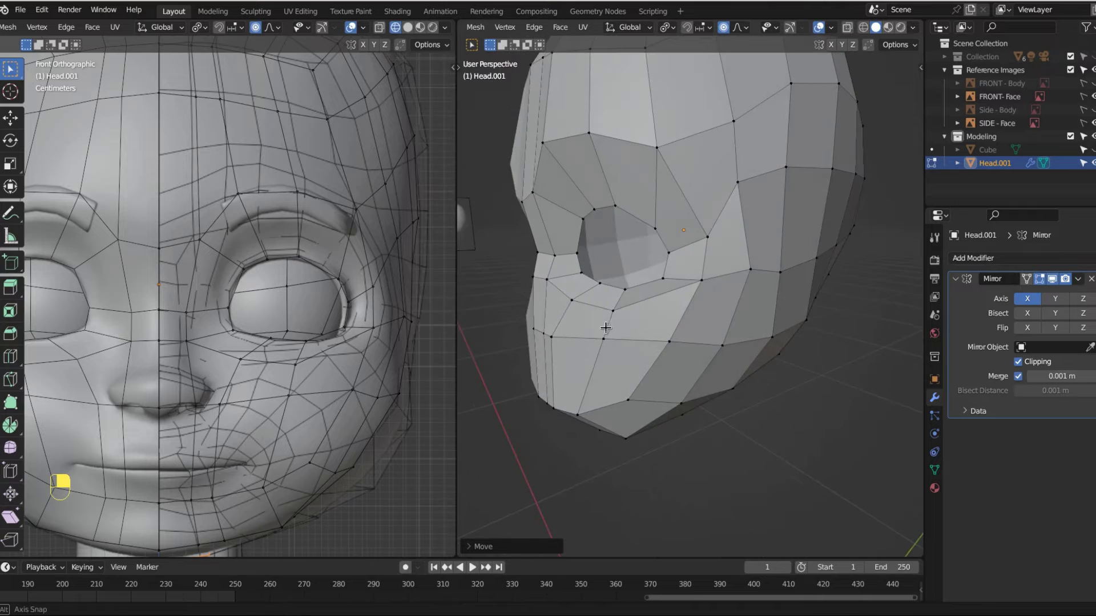
pyautogui.press('KP_3')
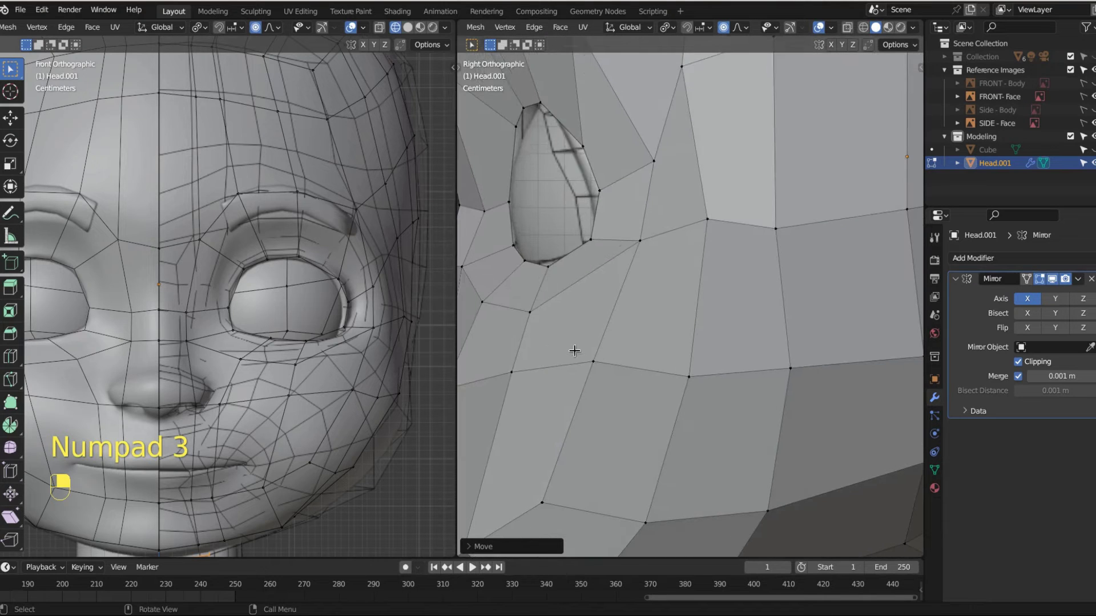
pyautogui.scroll(-6, 574, 348)
pyautogui.click(848, 27)
pyautogui.press('g')
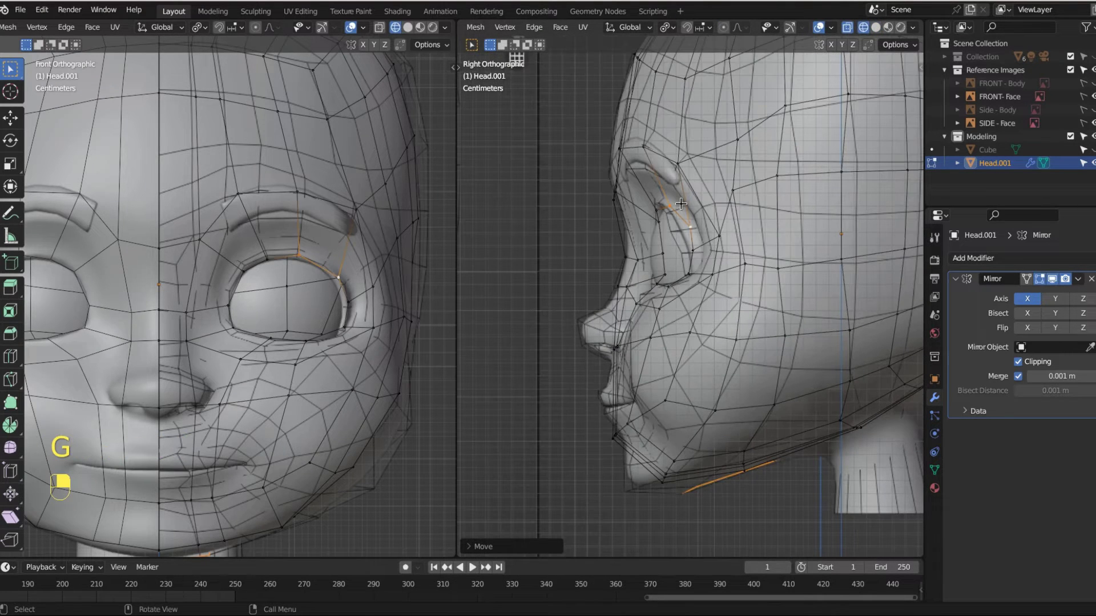
# Lower the four vertices along the brow, from its inner to outer end, along the Z axis to just below the reference eyebrow
pyautogui.click(198, 238)
pyautogui.keyDown('shift'); pyautogui.click(238, 195); pyautogui.keyUp('shift')
pyautogui.keyDown('shift'); pyautogui.click(298, 192); pyautogui.keyUp('shift')
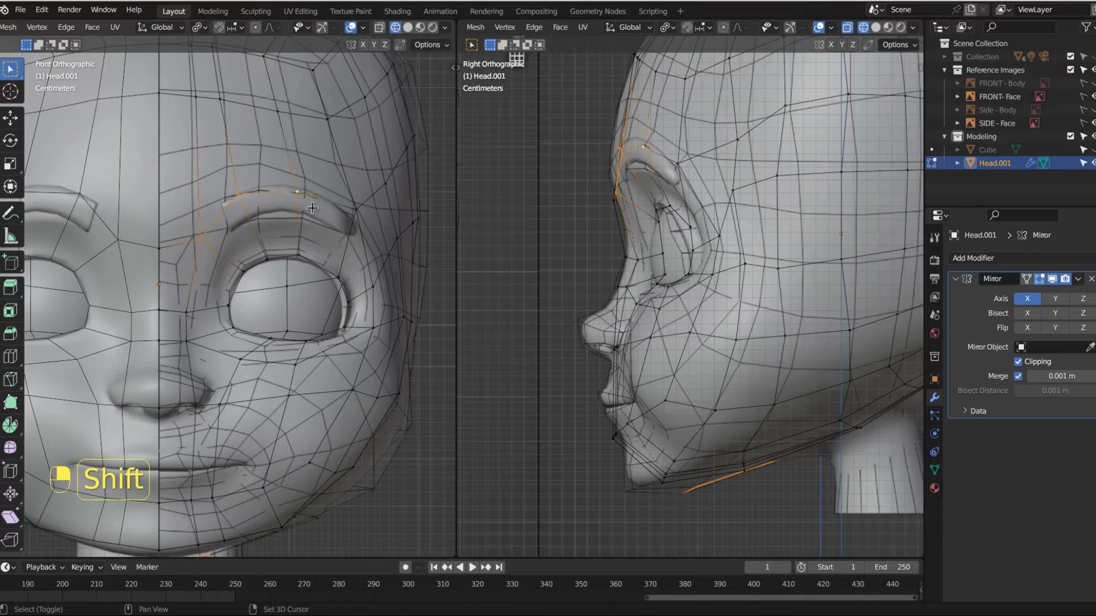
pyautogui.keyDown('shift'); pyautogui.click(355, 210); pyautogui.keyUp('shift')
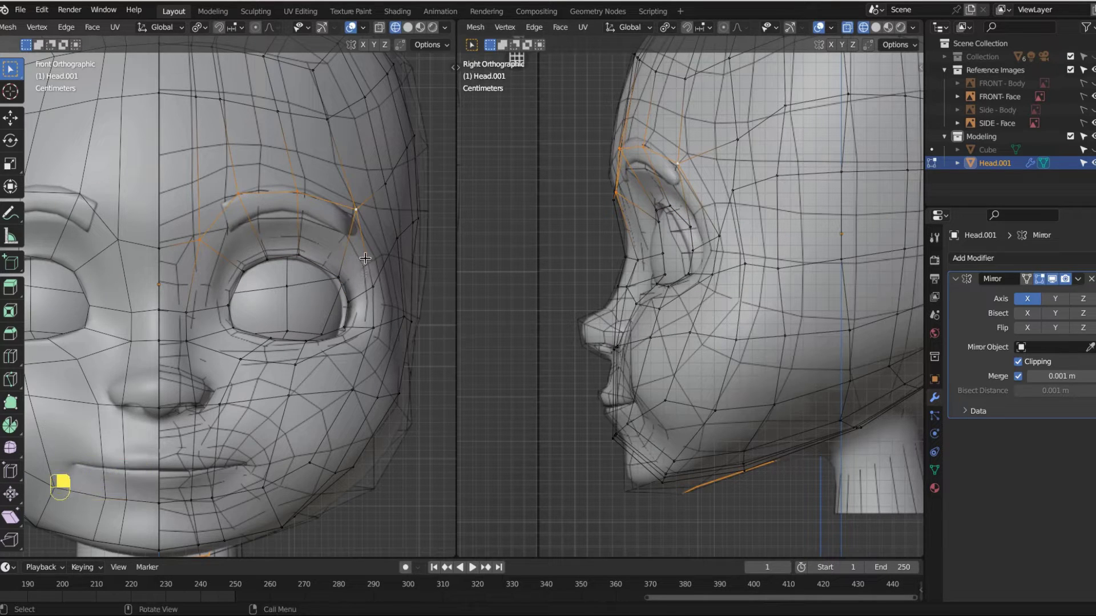
pyautogui.press('g')
pyautogui.press('z')
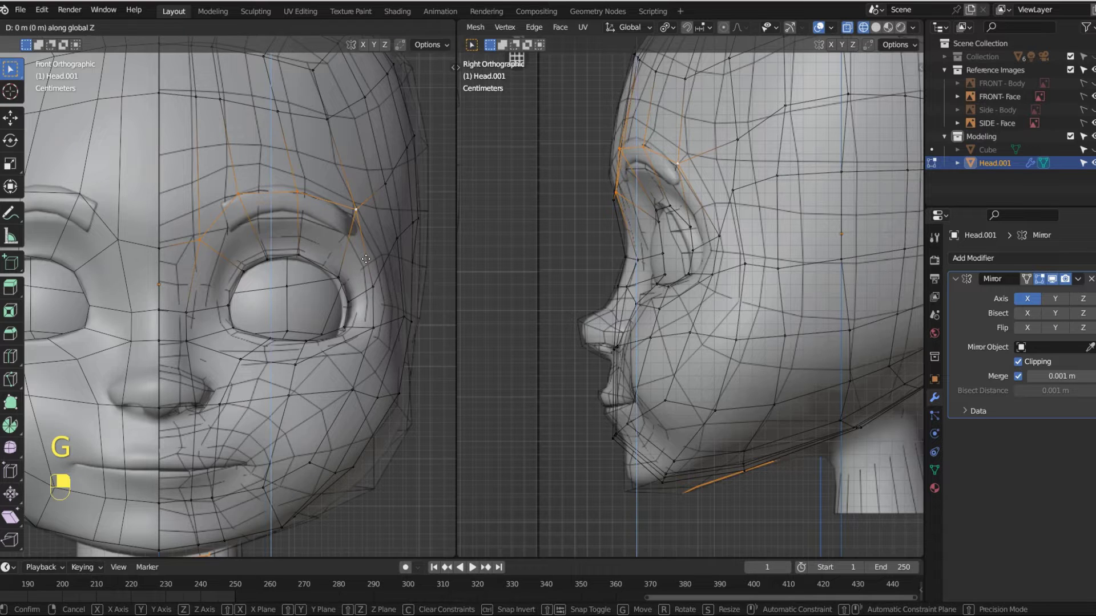
pyautogui.click(368, 287)
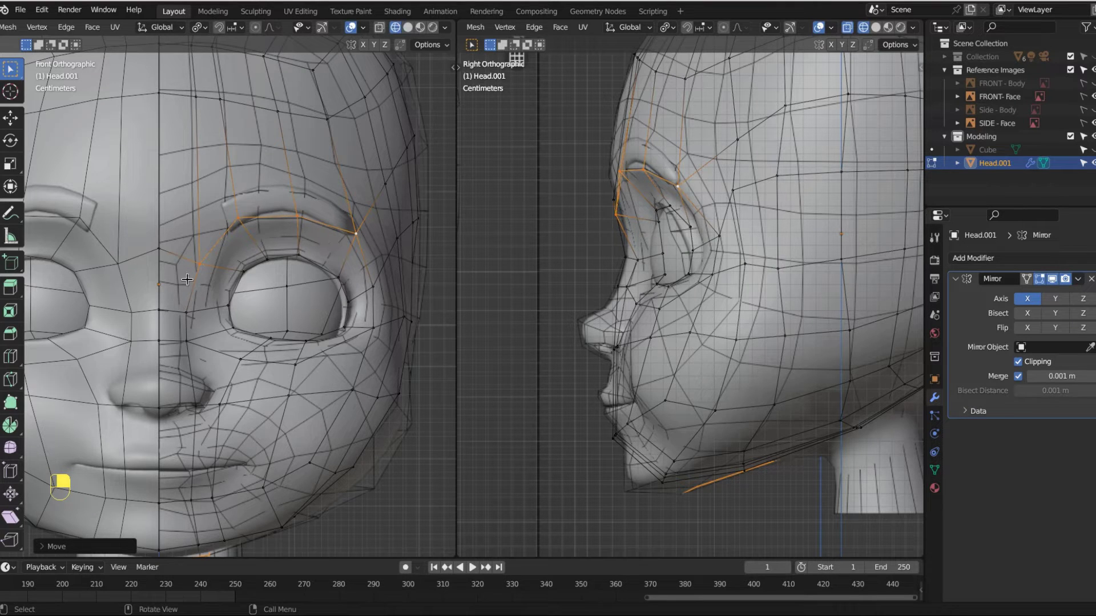
# In the front view, move the inner brow vertex toward the nose bridge and lower the neighbouring centreline vertex level with it
pyautogui.click(201, 267)
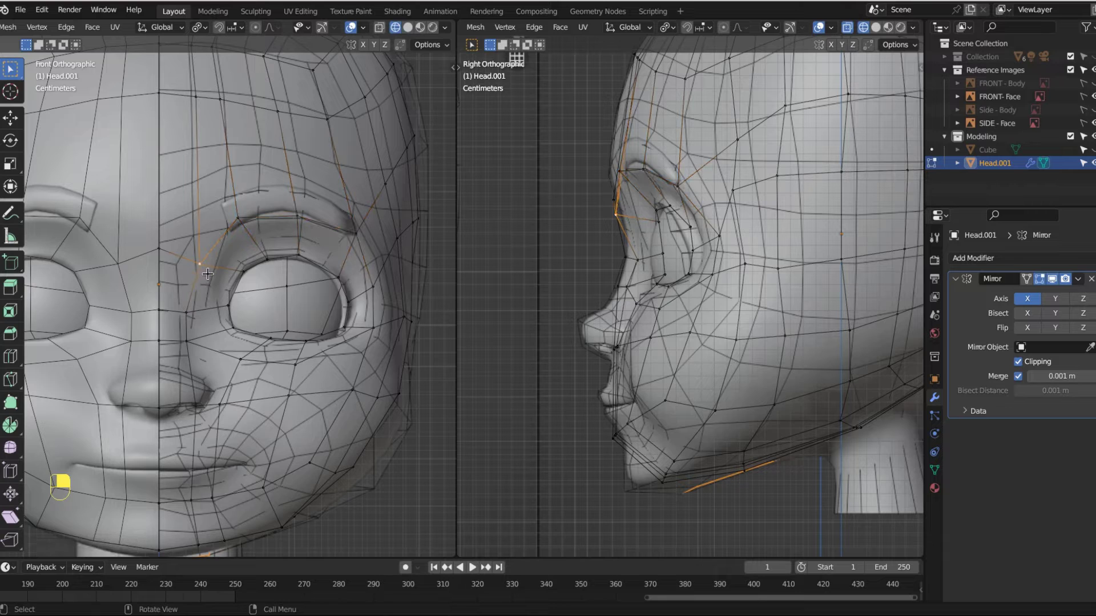
pyautogui.press('g')
pyautogui.press('g')
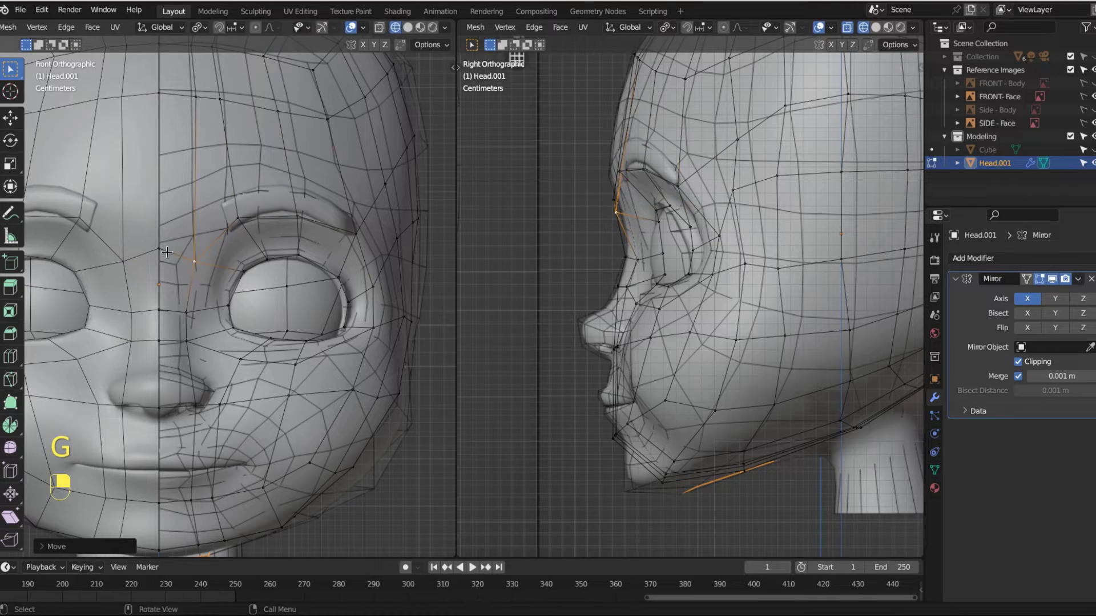
pyautogui.click(165, 263)
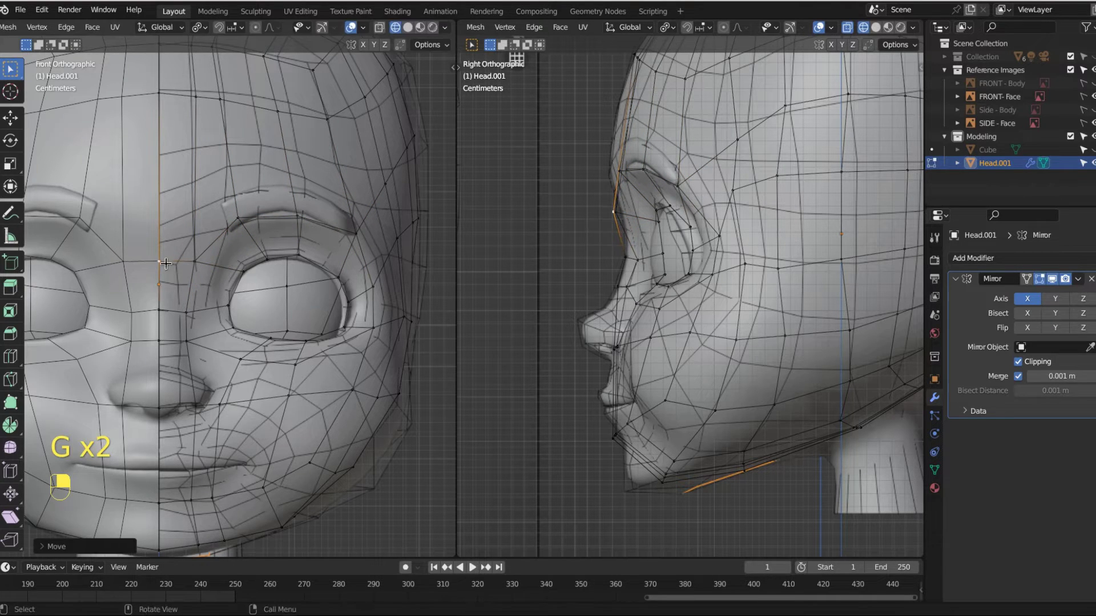
# In the front view, adjust the outer, middle and inner brow vertices above the eye to follow the reference eyebrow's lower edge
pyautogui.click(353, 237)
pyautogui.press('g')
pyautogui.click(363, 253)
pyautogui.click(306, 224)
pyautogui.press('g')
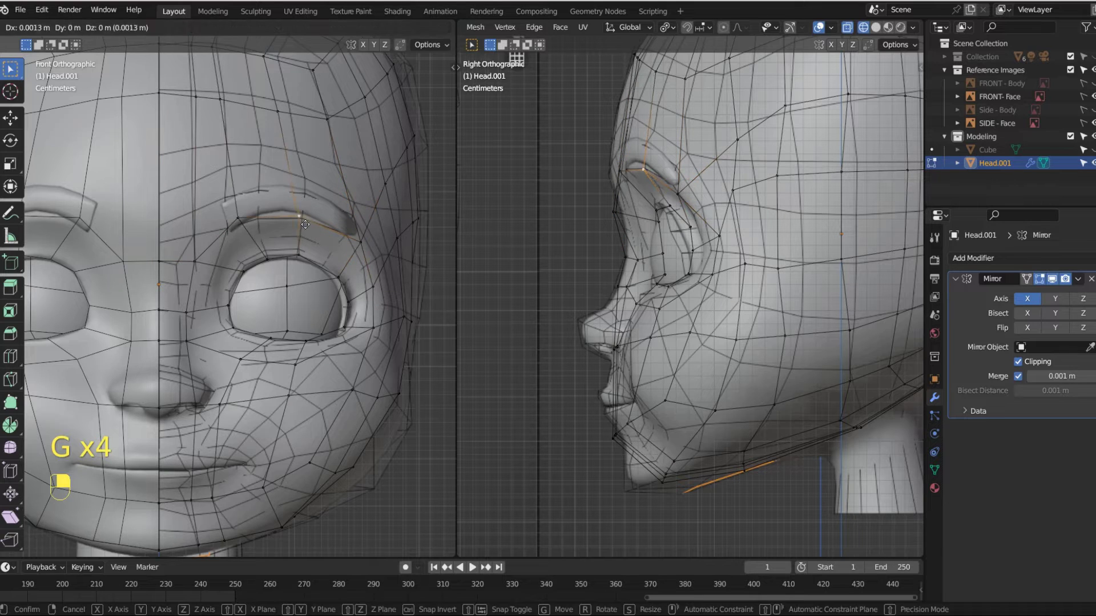
pyautogui.click(249, 225)
pyautogui.press('g')
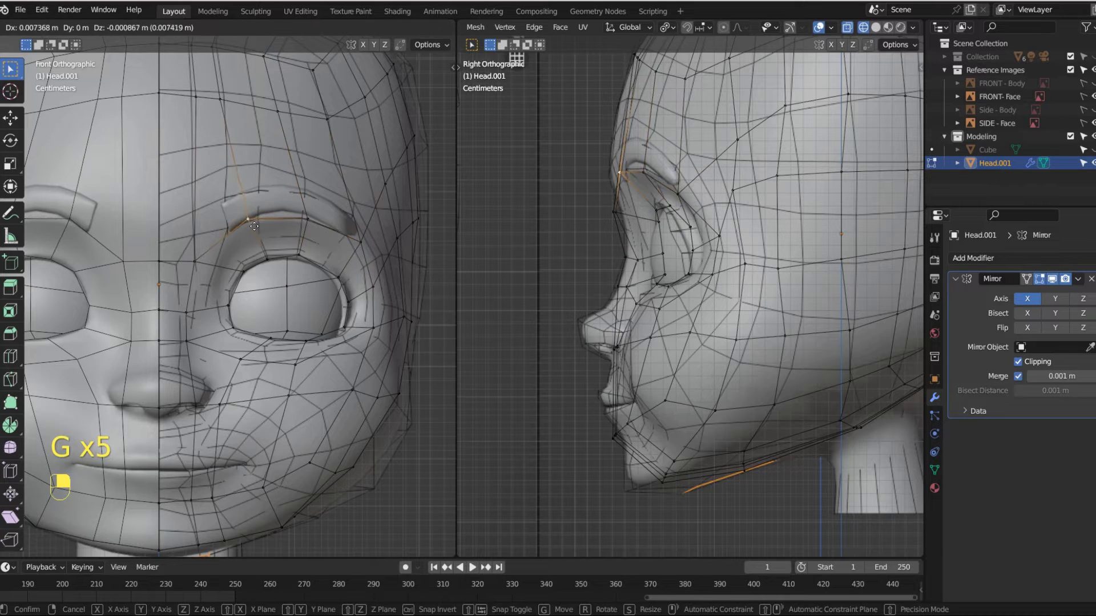
pyautogui.click(254, 226)
# Fit the upper inner, lower outer and bottom vertices of the eye opening to the reference eye outline
pyautogui.click(239, 269)
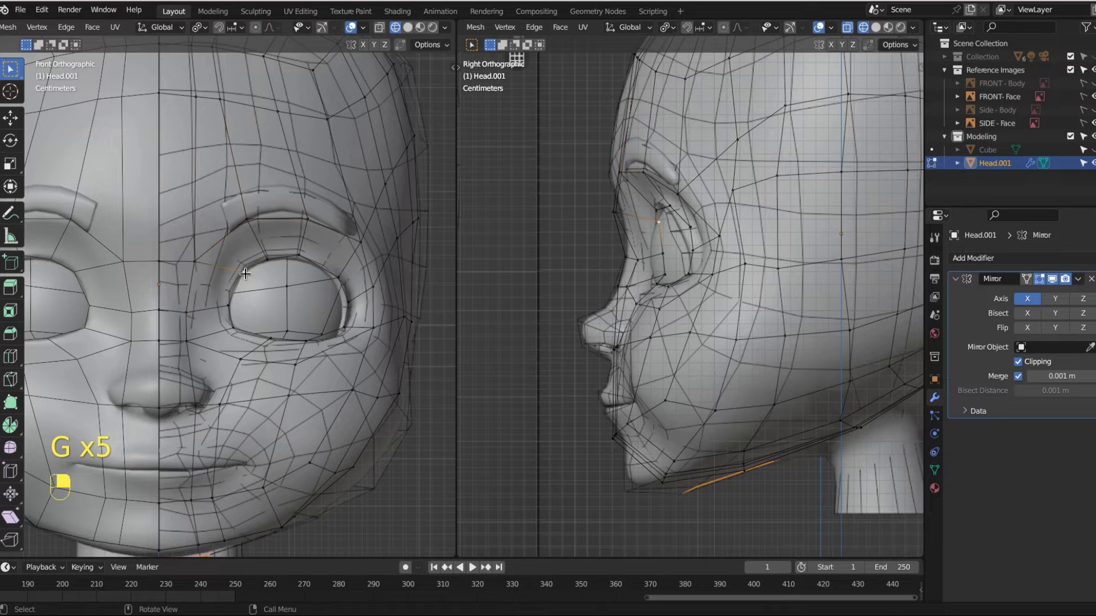
pyautogui.press('g')
pyautogui.click(240, 270)
pyautogui.click(345, 329)
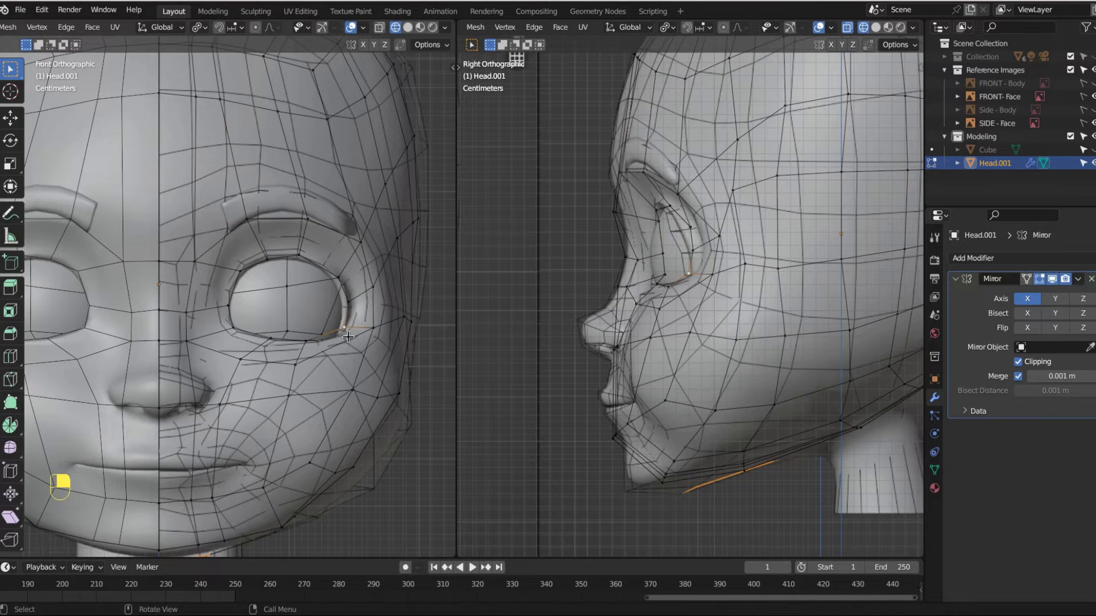
pyautogui.press('g')
pyautogui.click(347, 336)
pyautogui.click(307, 342)
pyautogui.press('g')
pyautogui.click(338, 336)
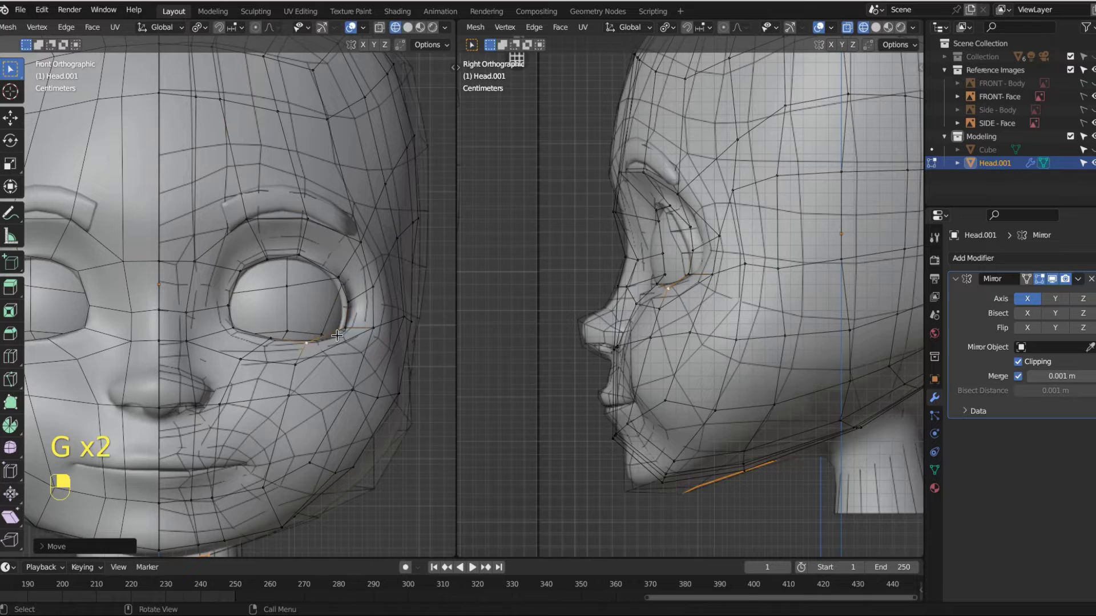
# In solid shading, raise the centreline and neighbouring vertices across the nose bridge to even out their spacing between the eyes
pyautogui.hotkey('shift', 'z')
pyautogui.hotkey('shift', 'z')
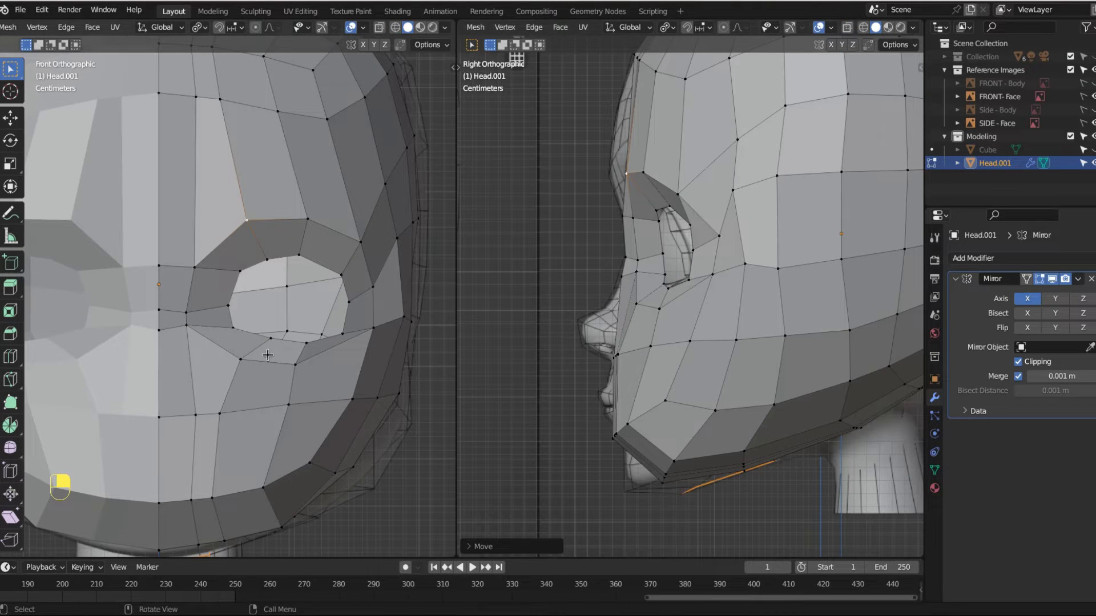
pyautogui.click(161, 334)
pyautogui.press('g')
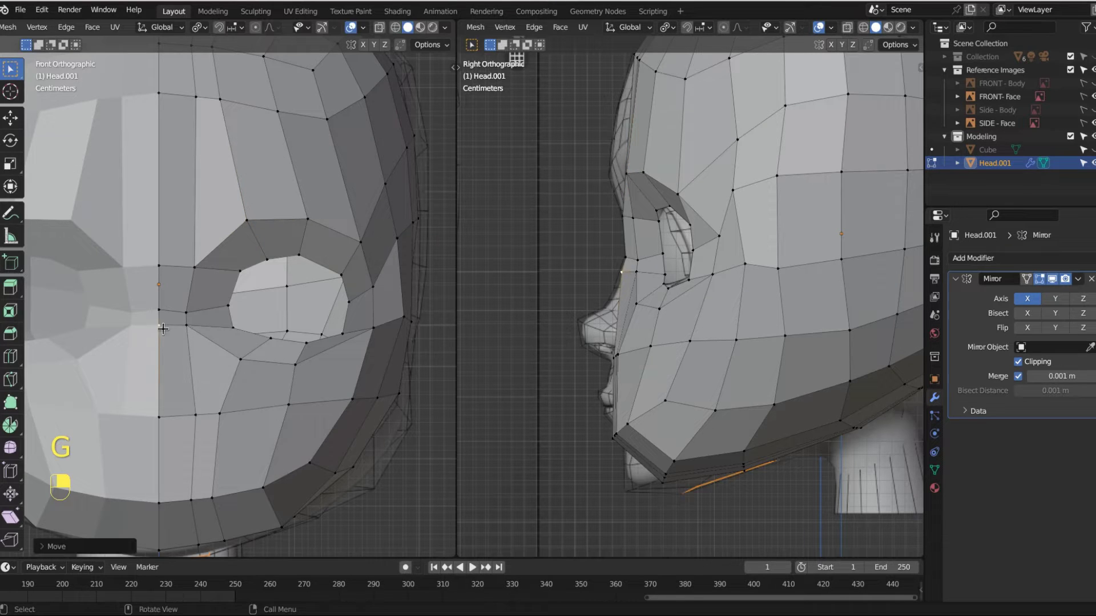
pyautogui.click(188, 329)
pyautogui.press('g')
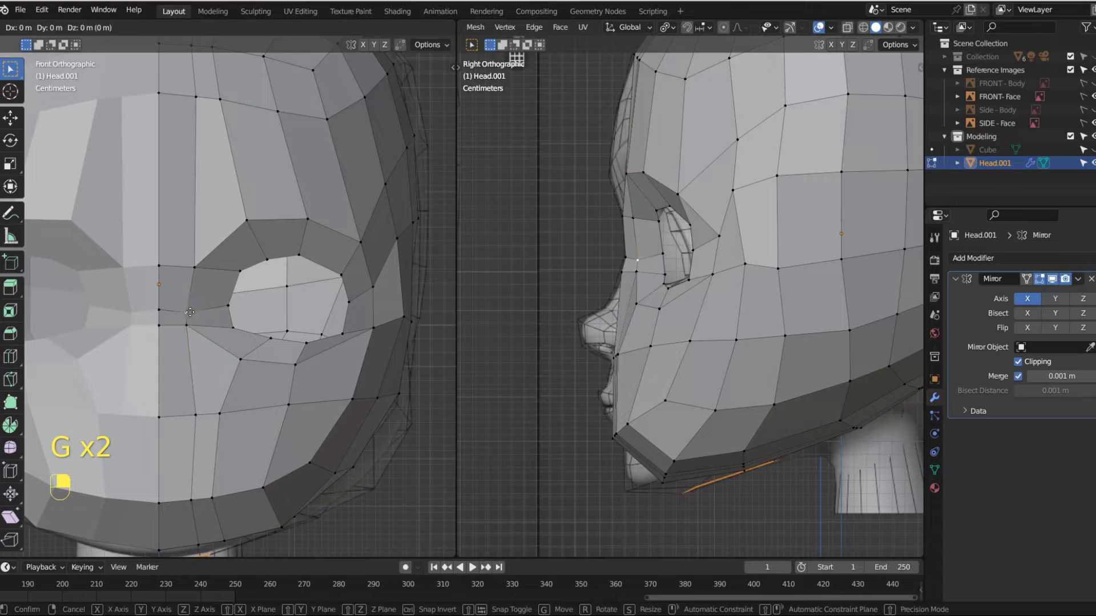
pyautogui.click(193, 308)
pyautogui.click(159, 308)
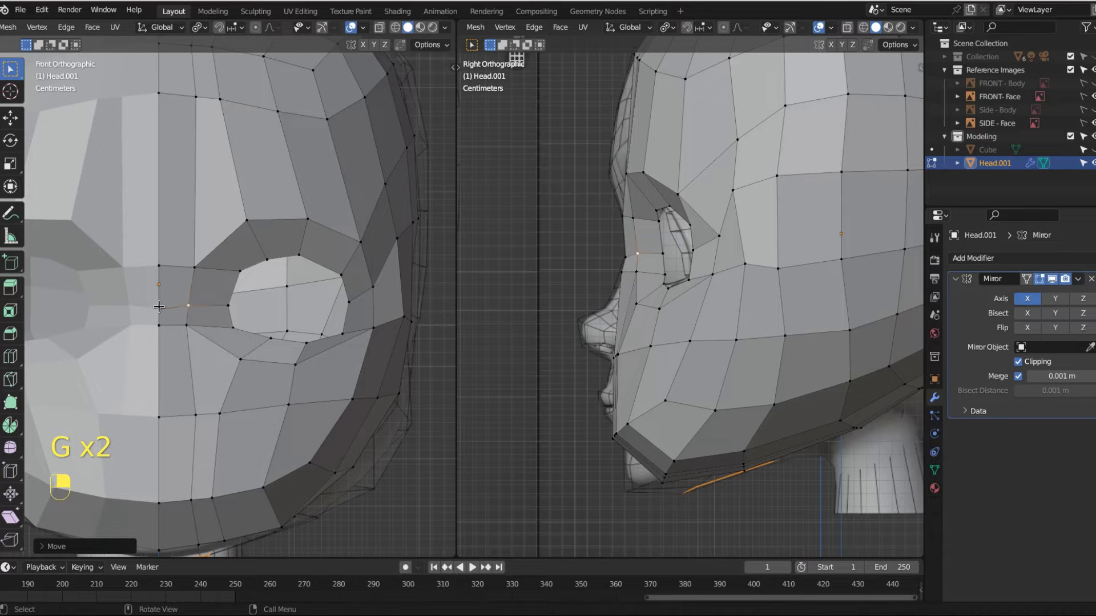
pyautogui.press('g')
pyautogui.click(159, 306)
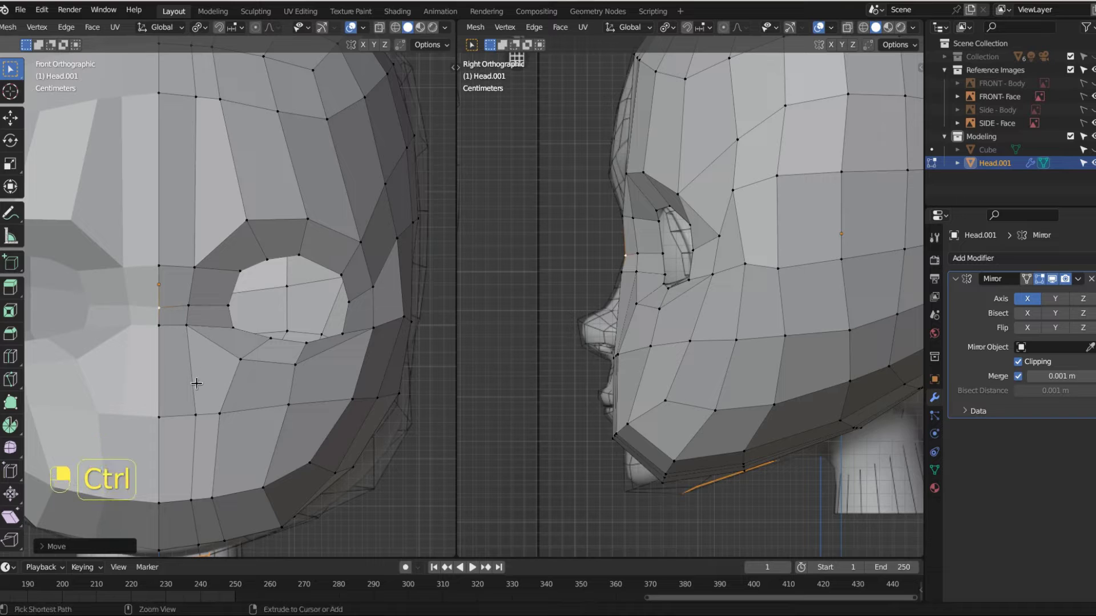
# Knife-cut a new edge loop around the eye socket, from the centreline above the brow, around the outer side, to the centreline below the eye
pyautogui.hotkey('ctrl', 'r')
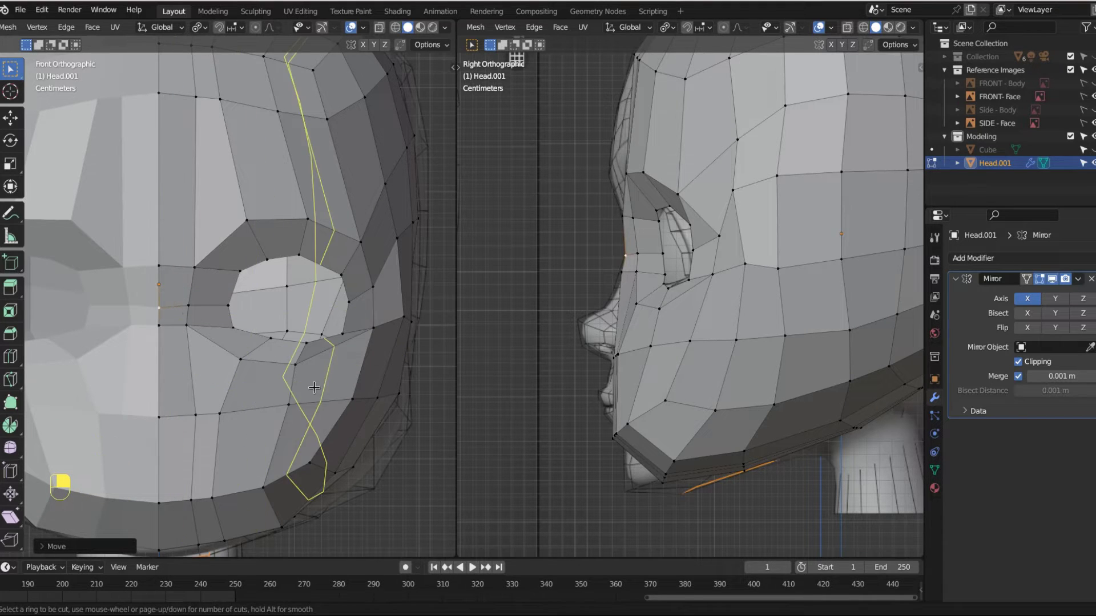
pyautogui.rightClick(193, 321)
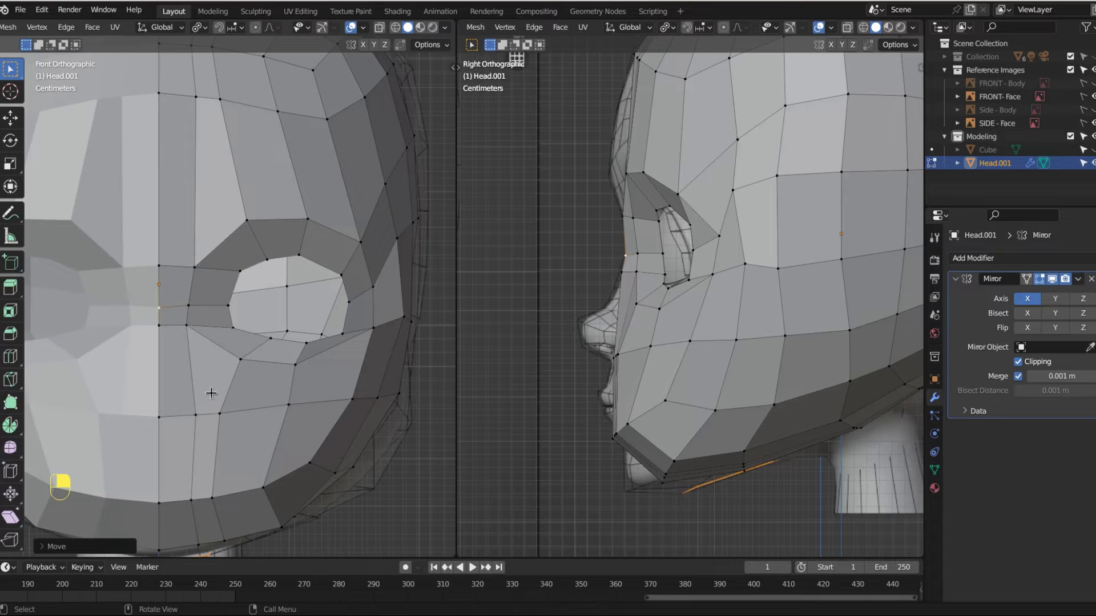
pyautogui.press('k')
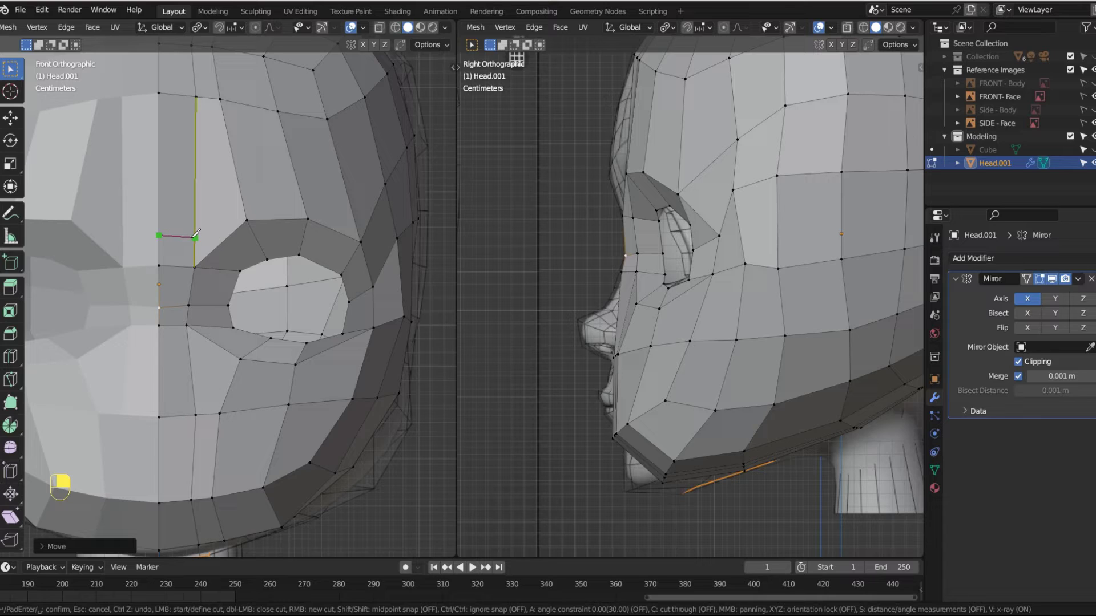
pyautogui.click(195, 236)
pyautogui.click(303, 199)
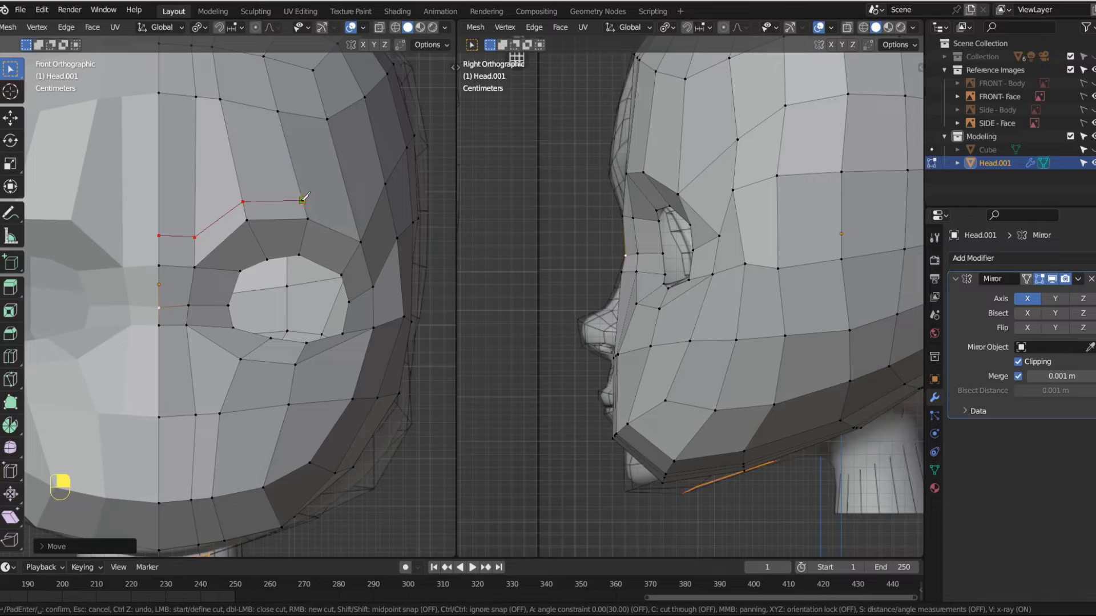
pyautogui.click(353, 215)
pyautogui.click(367, 226)
pyautogui.click(382, 267)
pyautogui.click(368, 345)
pyautogui.click(293, 375)
pyautogui.click(234, 376)
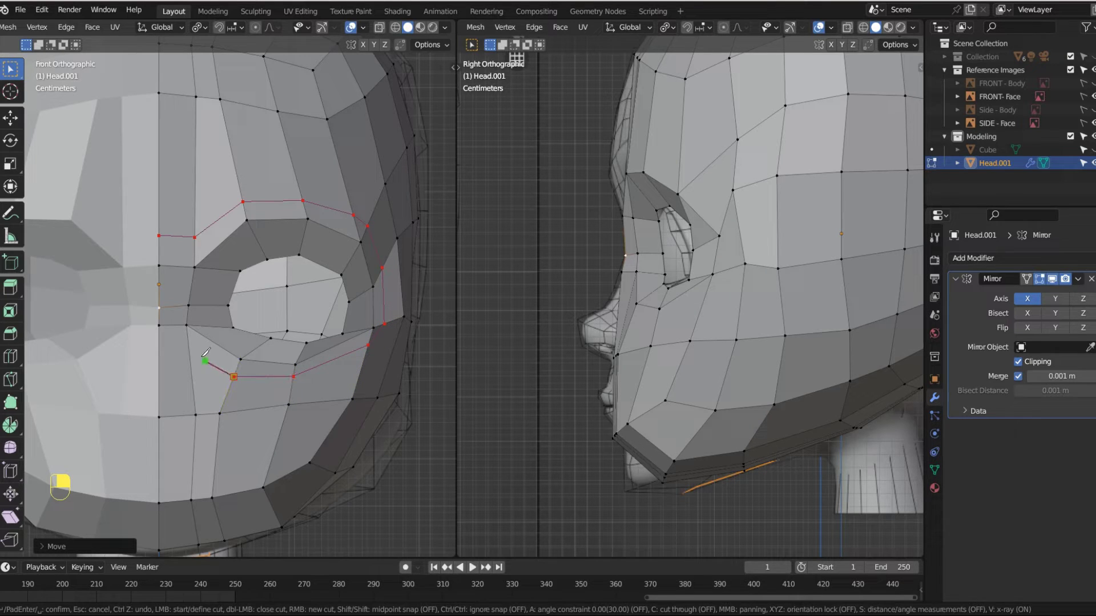
pyautogui.click(160, 347)
pyautogui.press('Return')
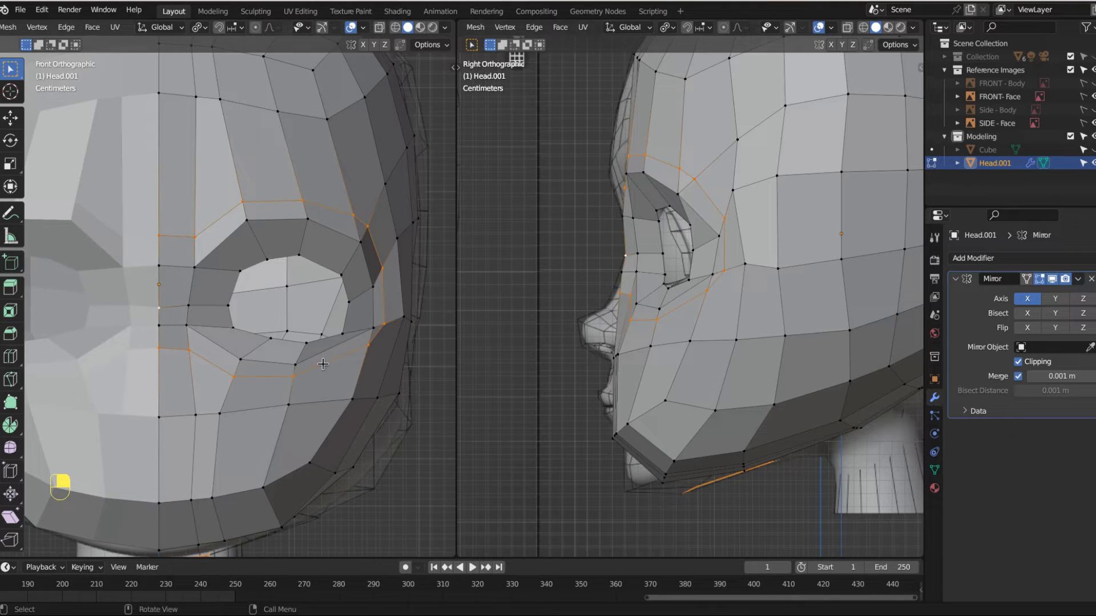
# Reposition the vertices below the eye and along the lower rim of the eye opening to shape the under-eye faces
pyautogui.keyDown('shift'); pyautogui.moveTo(230, 377); pyautogui.dragTo(212, 313, button='middle'); pyautogui.keyUp('shift')
pyautogui.scroll(3, 212, 314)
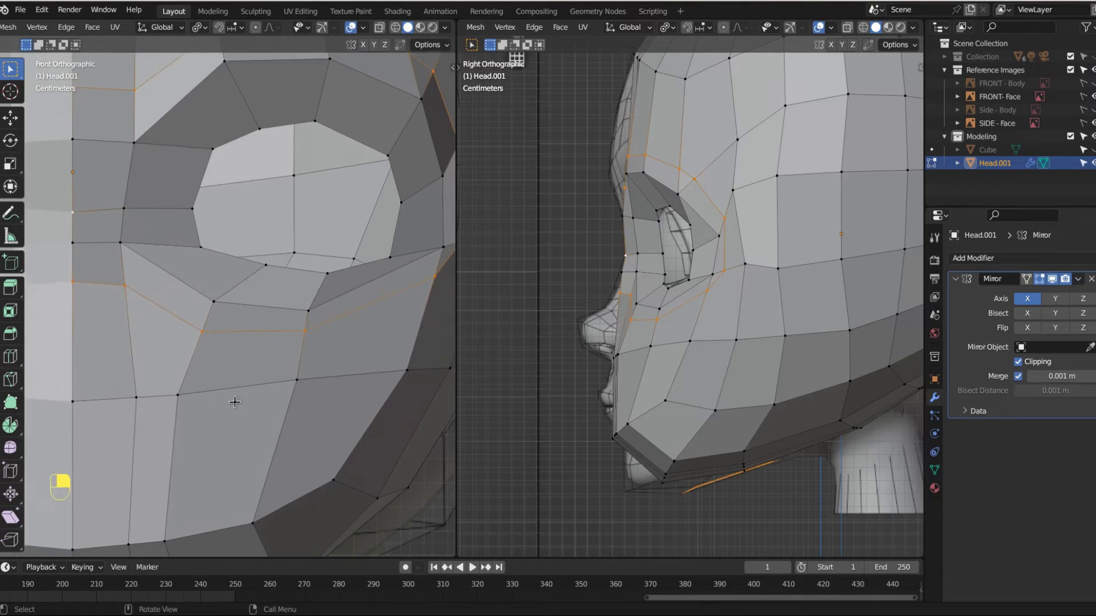
pyautogui.click(628, 314)
pyautogui.press('g')
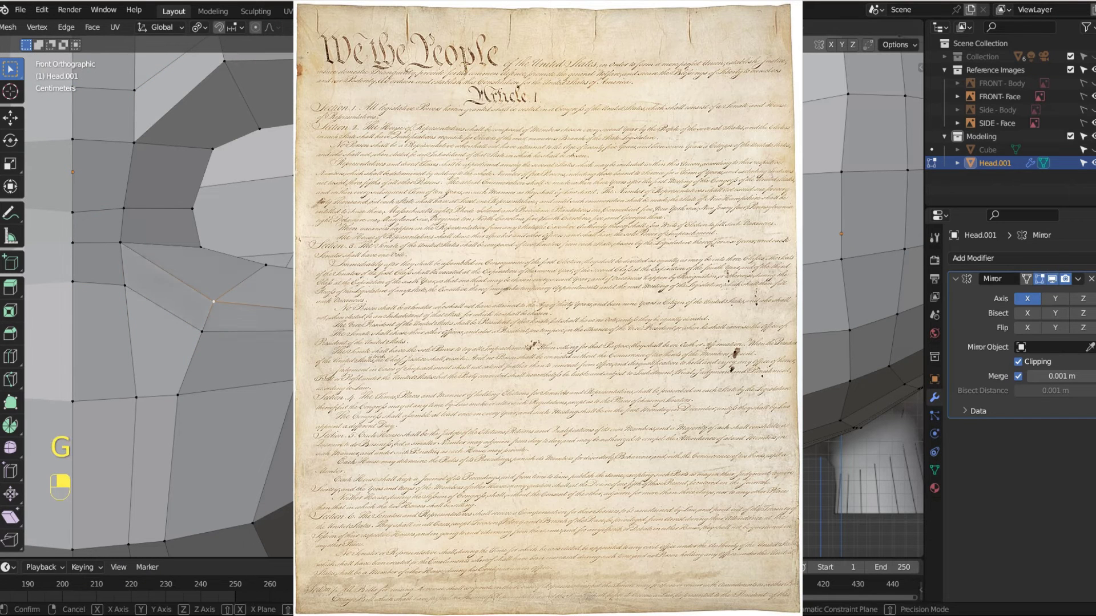
pyautogui.press('g')
pyautogui.press('g')
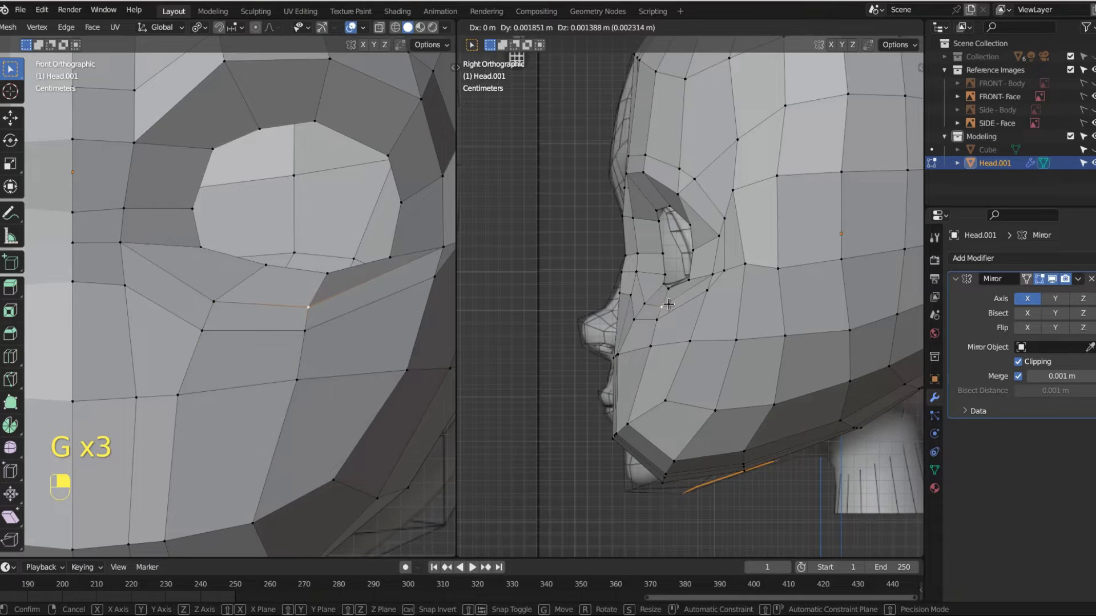
pyautogui.click(669, 305)
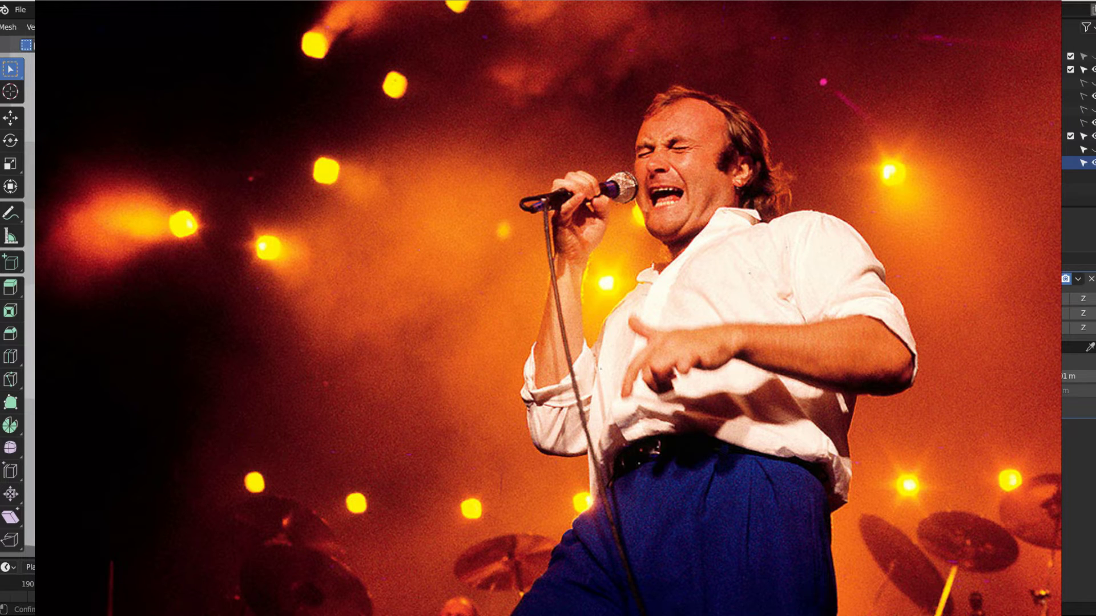
pyautogui.press('g')
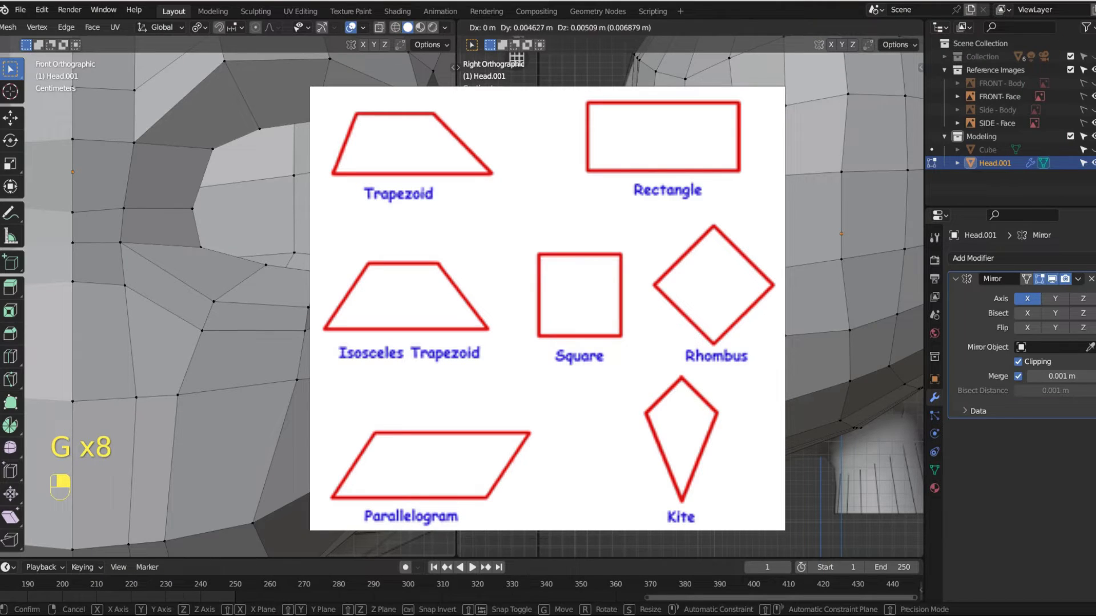
pyautogui.press('g')
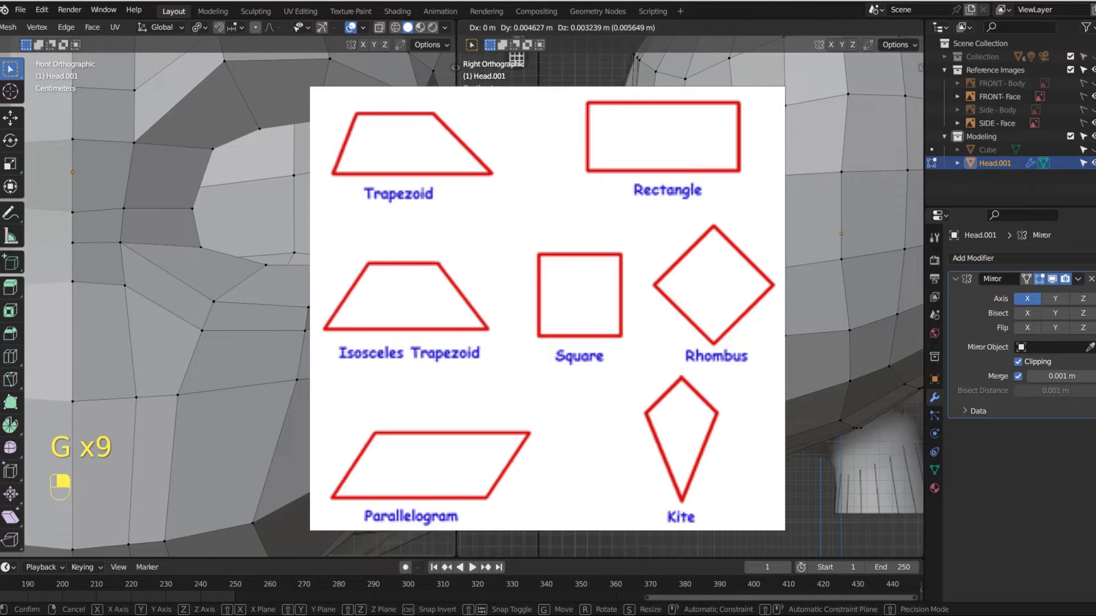
pyautogui.click(386, 294)
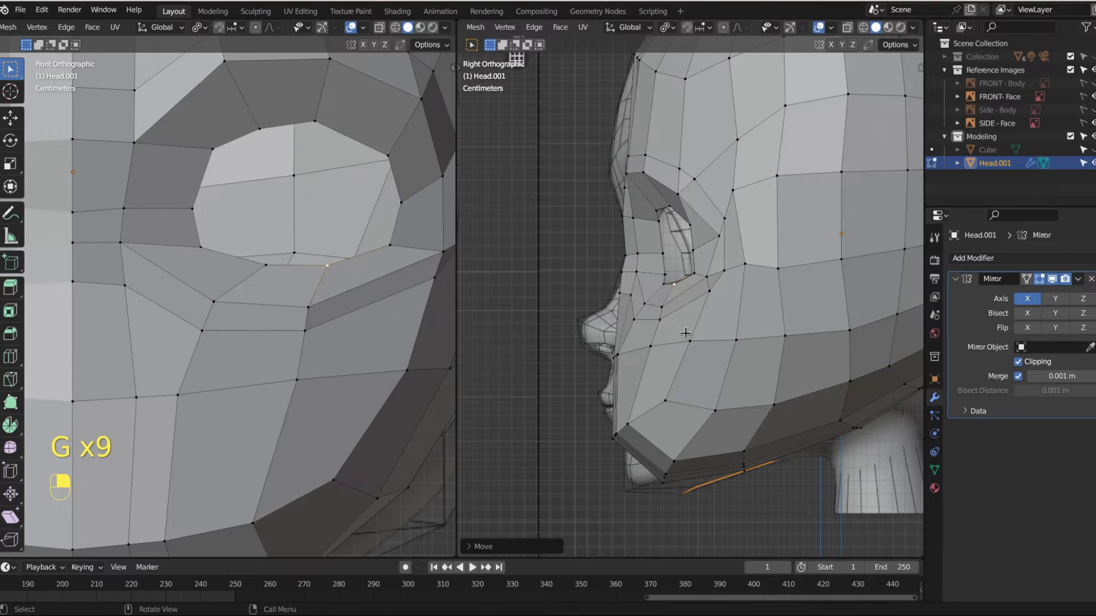
# Adjust the vertices around the small triangle at the lower outer corner of the eye socket to even out the edge flow
pyautogui.keyDown('shift'); pyautogui.moveTo(358, 277); pyautogui.dragTo(264, 389, button='middle'); pyautogui.keyUp('shift')
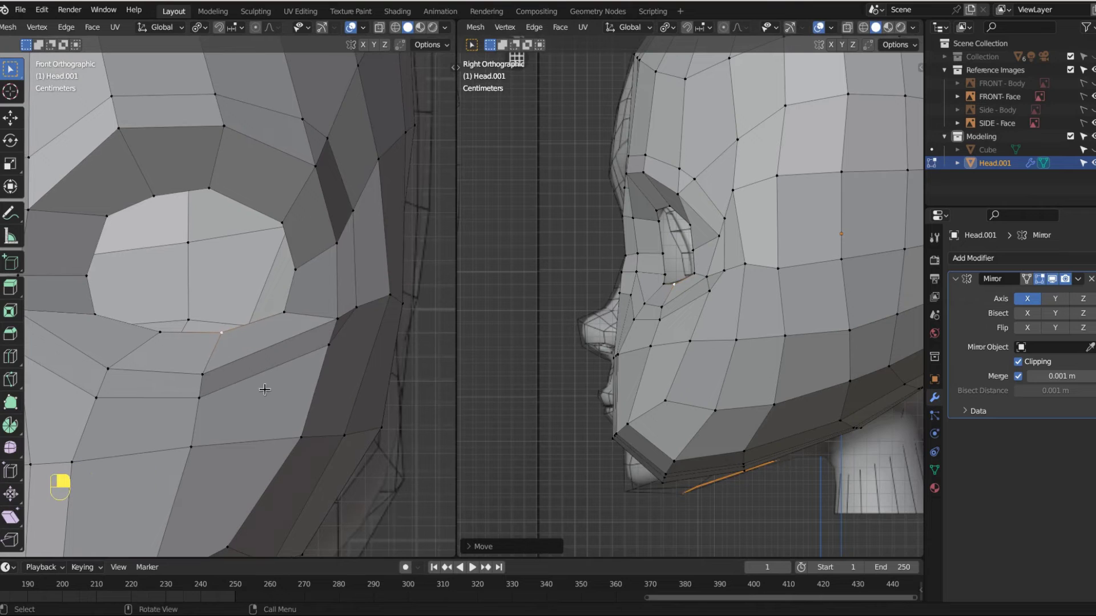
pyautogui.scroll(1, 295, 195)
pyautogui.keyDown('shift'); pyautogui.moveTo(295, 196); pyautogui.dragTo(234, 267, button='middle'); pyautogui.keyUp('shift')
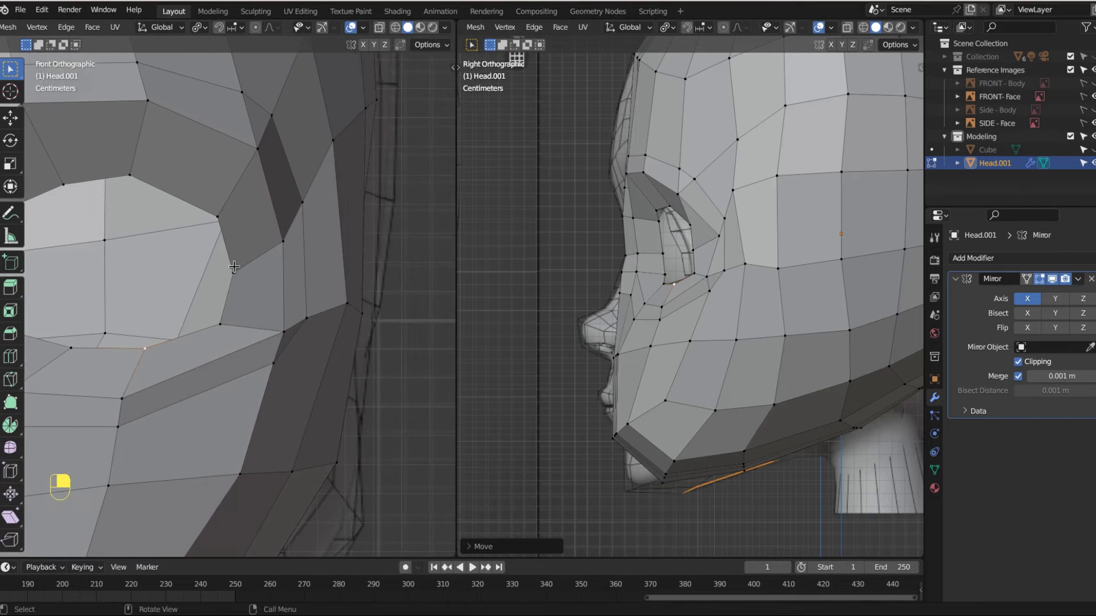
pyautogui.moveTo(222, 82); pyautogui.dragTo(306, 161)
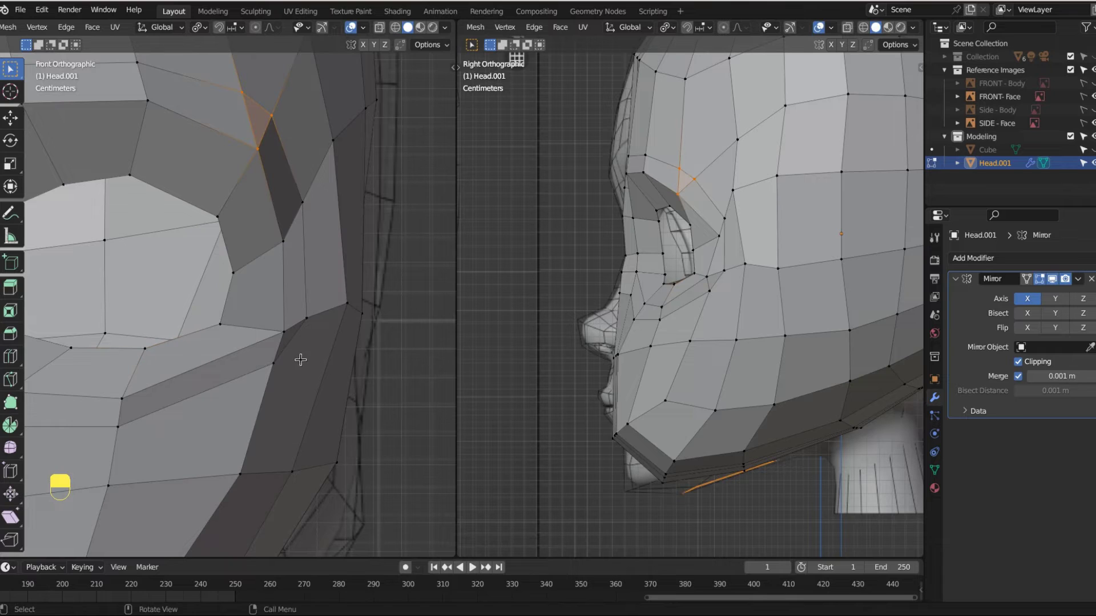
pyautogui.moveTo(265, 302); pyautogui.dragTo(322, 369)
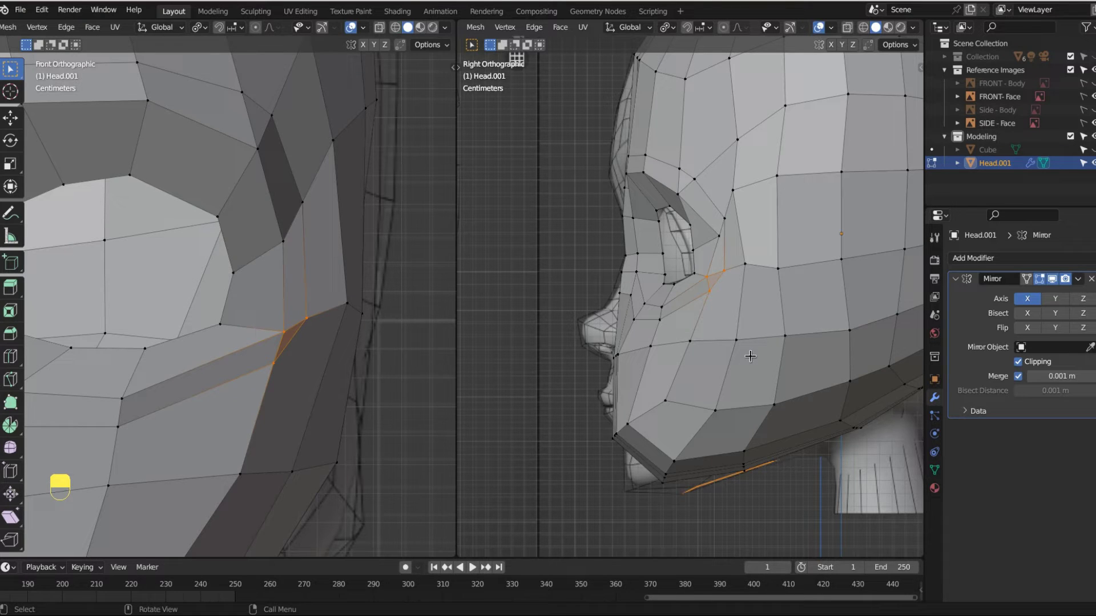
pyautogui.click(284, 332)
pyautogui.press('g')
pyautogui.press('g')
pyautogui.press('g')
pyautogui.click(309, 333)
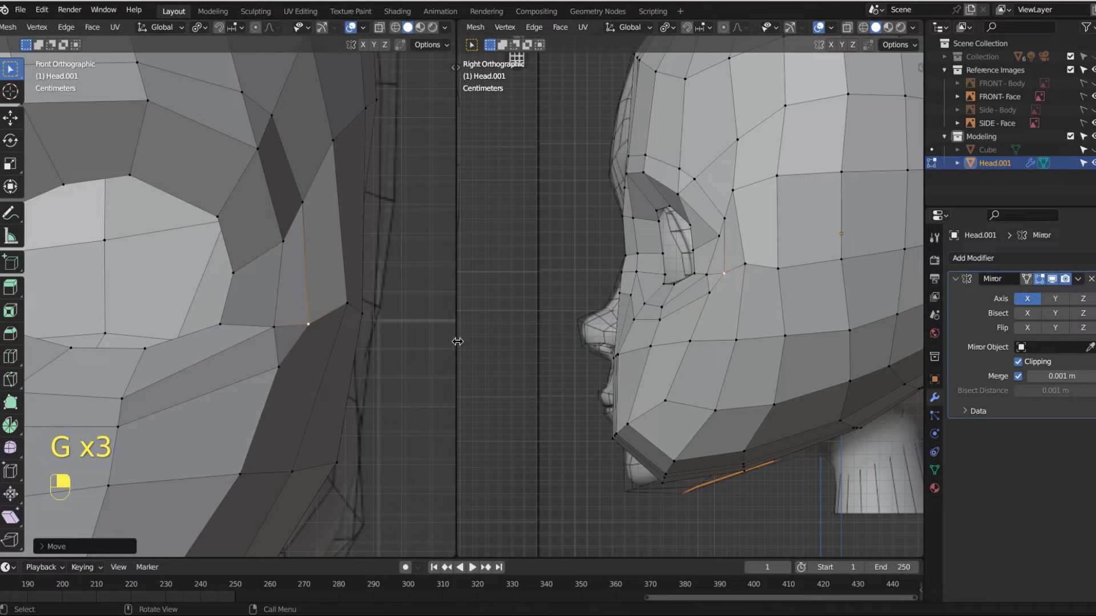
# Merge the two outer vertices of the triangle at the socket's lower outer corner at their center
pyautogui.keyDown('shift'); pyautogui.click(297, 369); pyautogui.keyUp('shift')
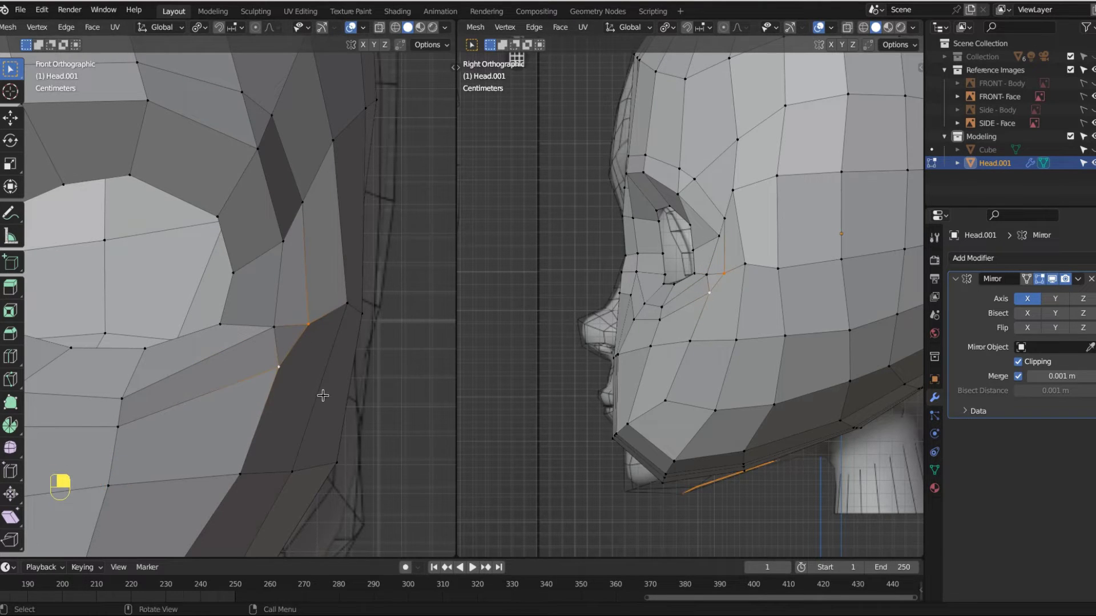
pyautogui.press('m')
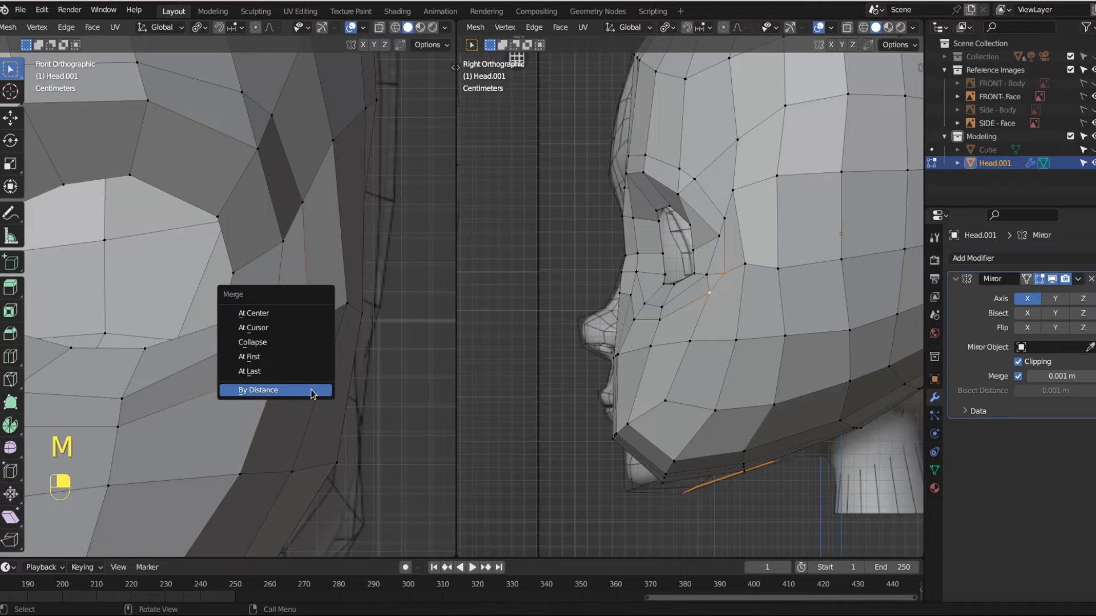
pyautogui.click(296, 314)
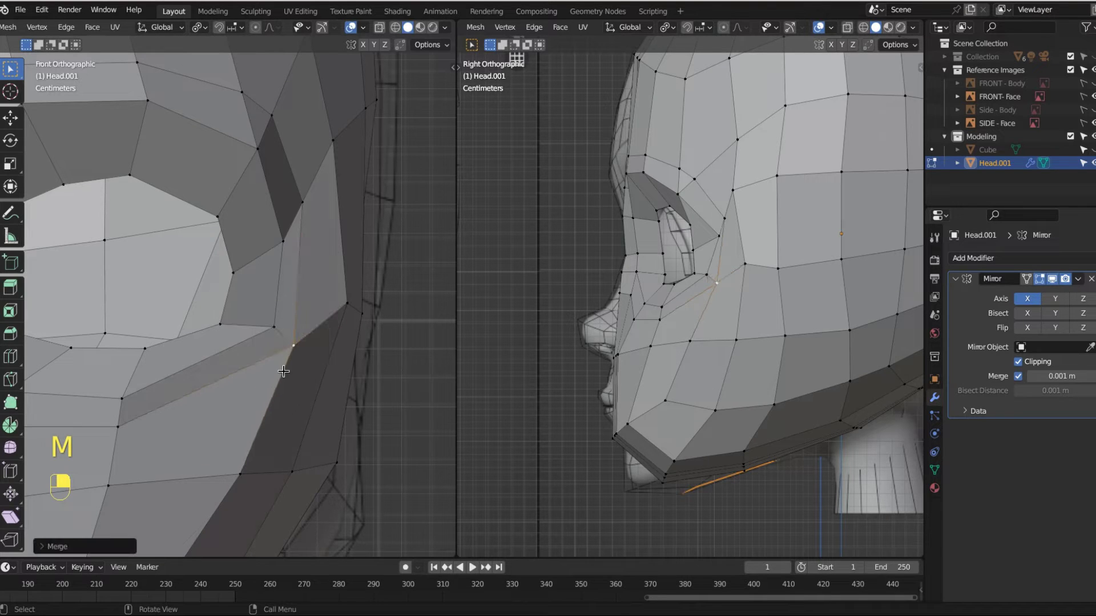
# Nudge the temple vertices beside the eye in the side view and merge the new-loop vertices of the triangle at the outer brow
pyautogui.click(694, 178)
pyautogui.press('g')
pyautogui.press('g')
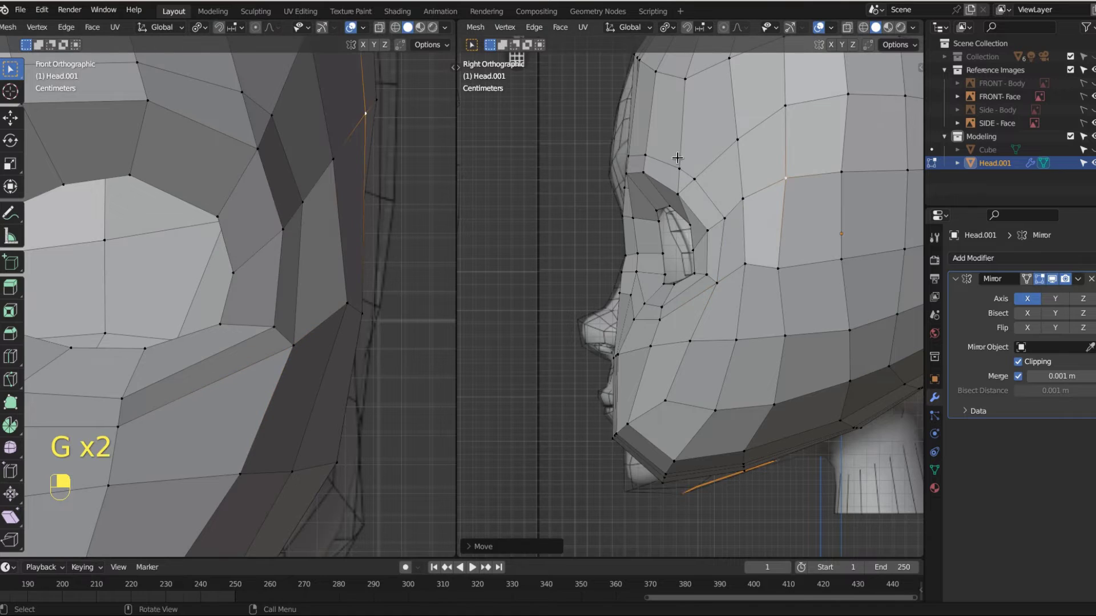
pyautogui.press('m')
pyautogui.click(713, 189)
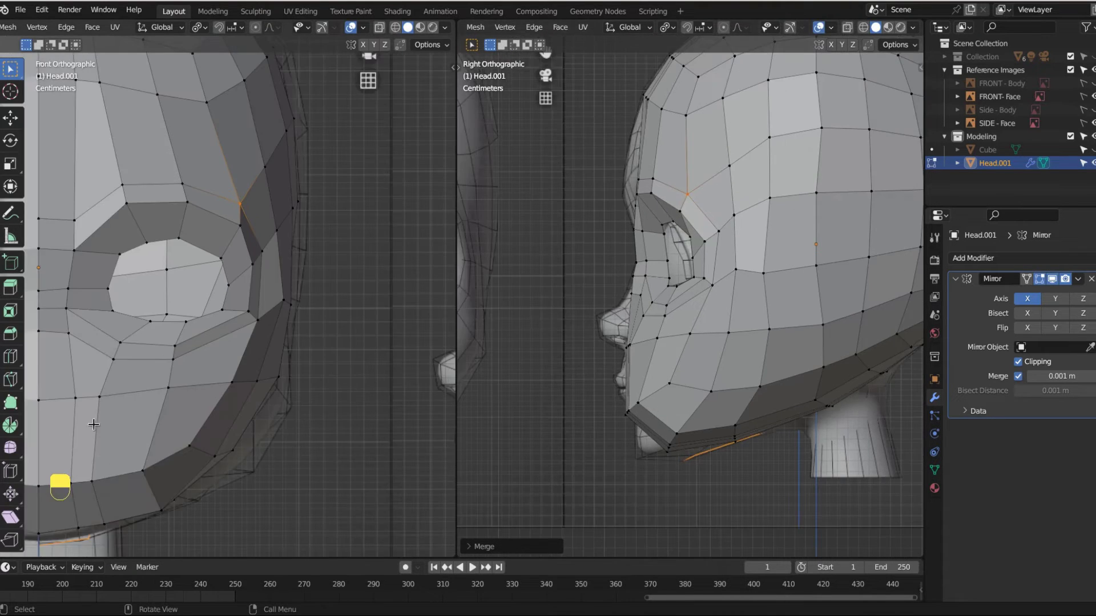
# Move the centre-line brow vertex about 0.009 m forward and 0.003 m up in the side view to shape the profile
pyautogui.keyDown('shift'); pyautogui.moveTo(113, 354); pyautogui.dragTo(164, 331, button='middle'); pyautogui.keyUp('shift')
pyautogui.click(171, 237)
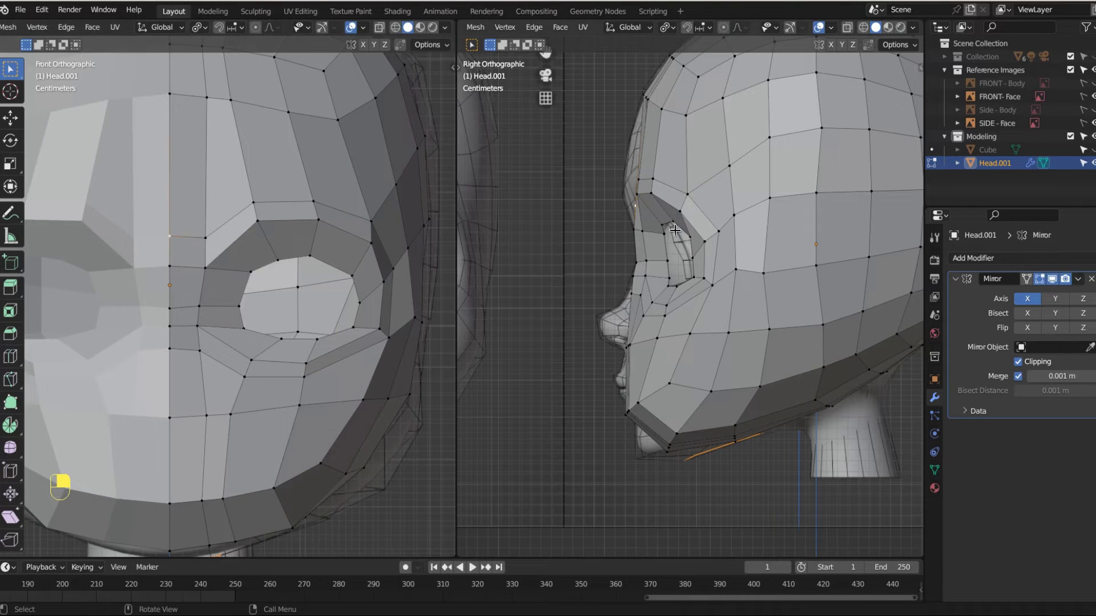
pyautogui.press('g')
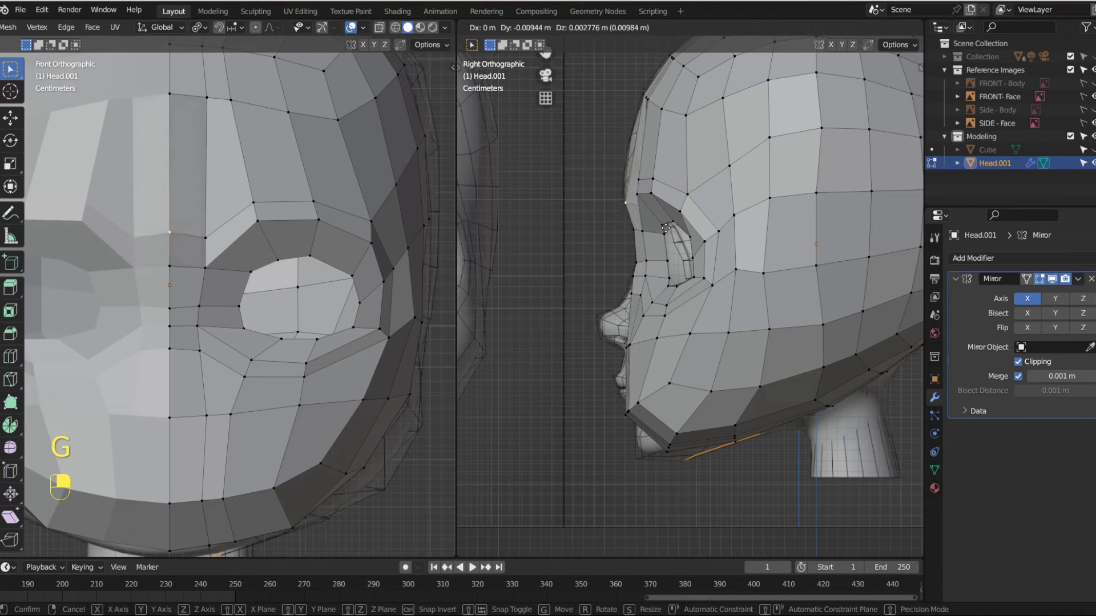
pyautogui.click(667, 229)
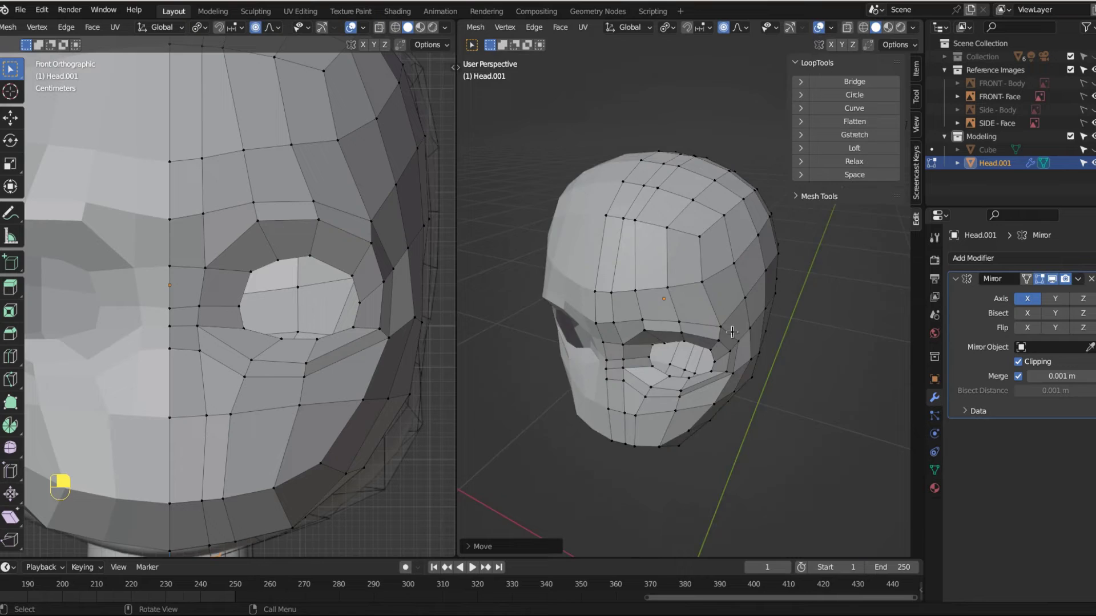
# Lower the front edges along the upper border of the chin by about 0.024 m along Z
pyautogui.press('KP_3')
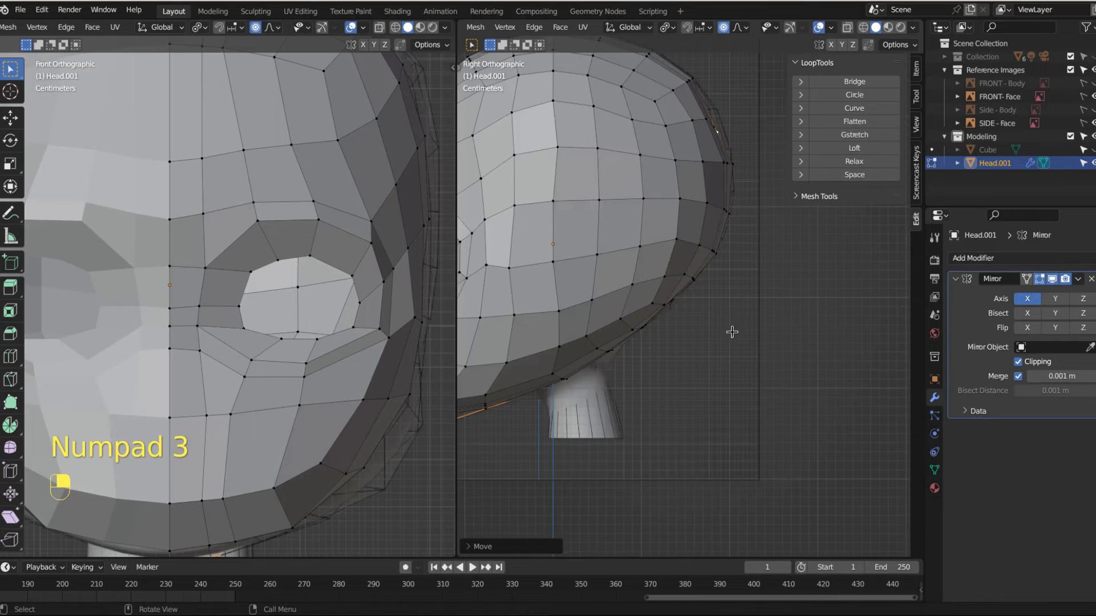
pyautogui.keyDown('shift'); pyautogui.moveTo(715, 330); pyautogui.dragTo(751, 203, button='middle'); pyautogui.keyUp('shift')
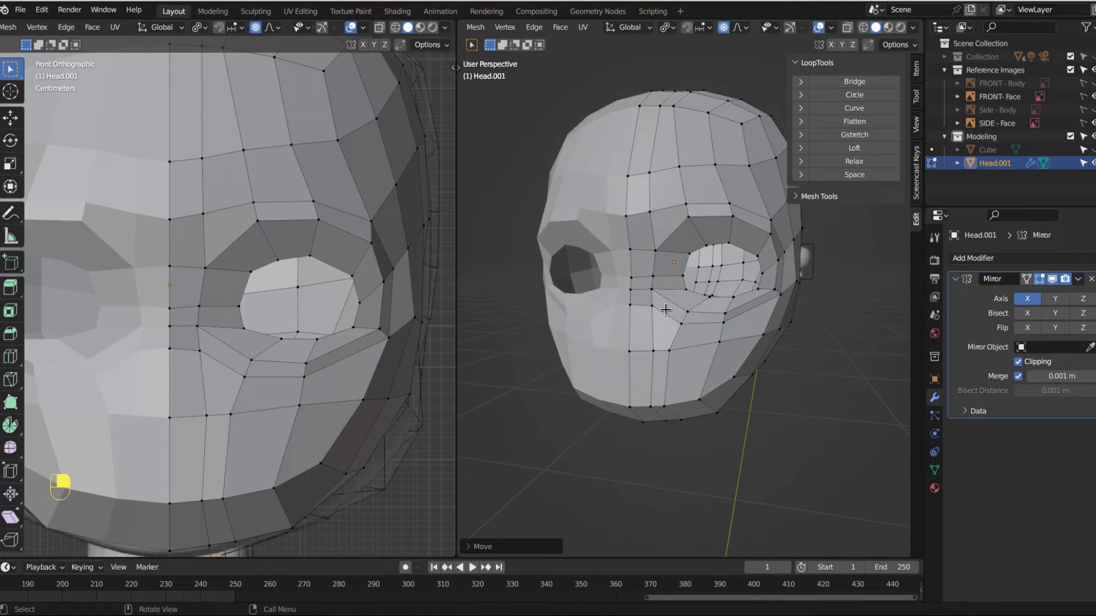
pyautogui.moveTo(757, 403)
pyautogui.mouseDown(button='middle')
pyautogui.moveTo(644, 392)
pyautogui.moveTo(740, 402)
pyautogui.mouseUp(button='middle')
pyautogui.moveTo(634, 395); pyautogui.dragTo(704, 360, button='middle')
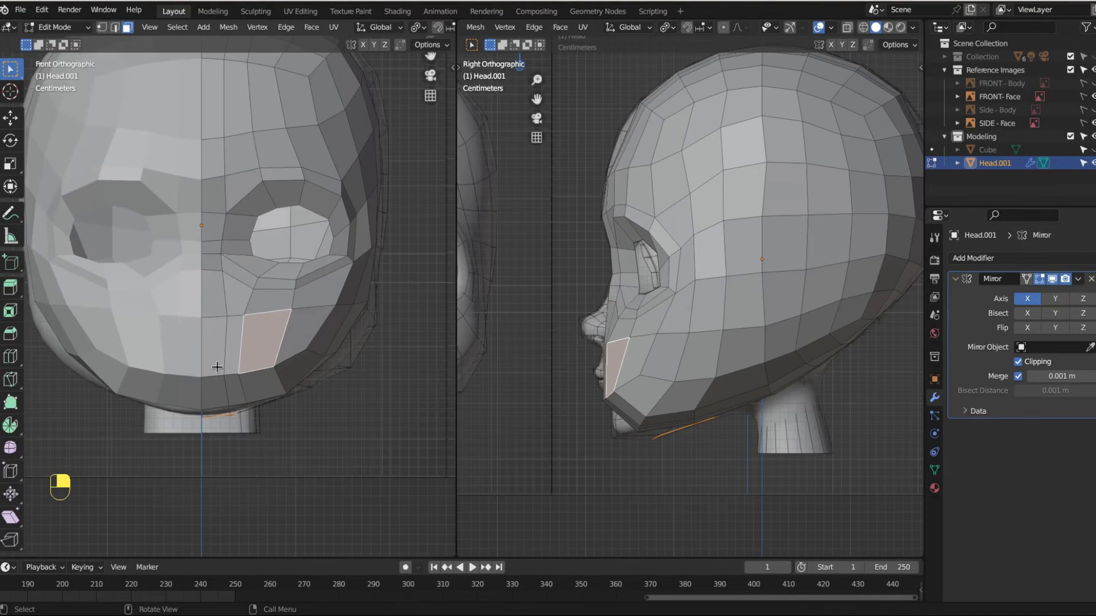
pyautogui.press('2')
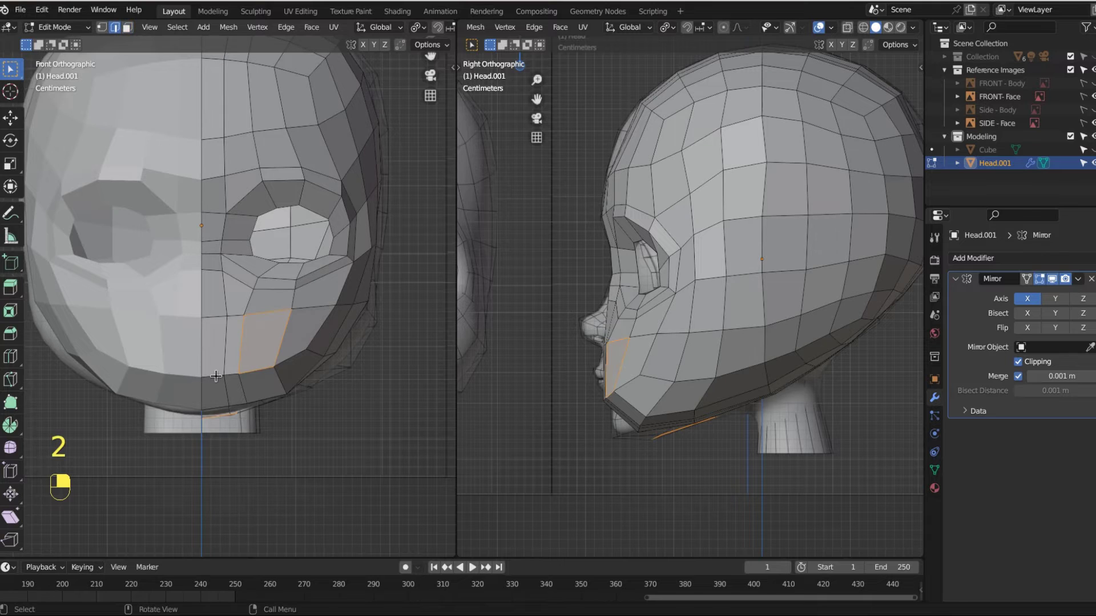
pyautogui.click(237, 372)
pyautogui.keyDown('shift'); pyautogui.click(255, 371); pyautogui.keyUp('shift')
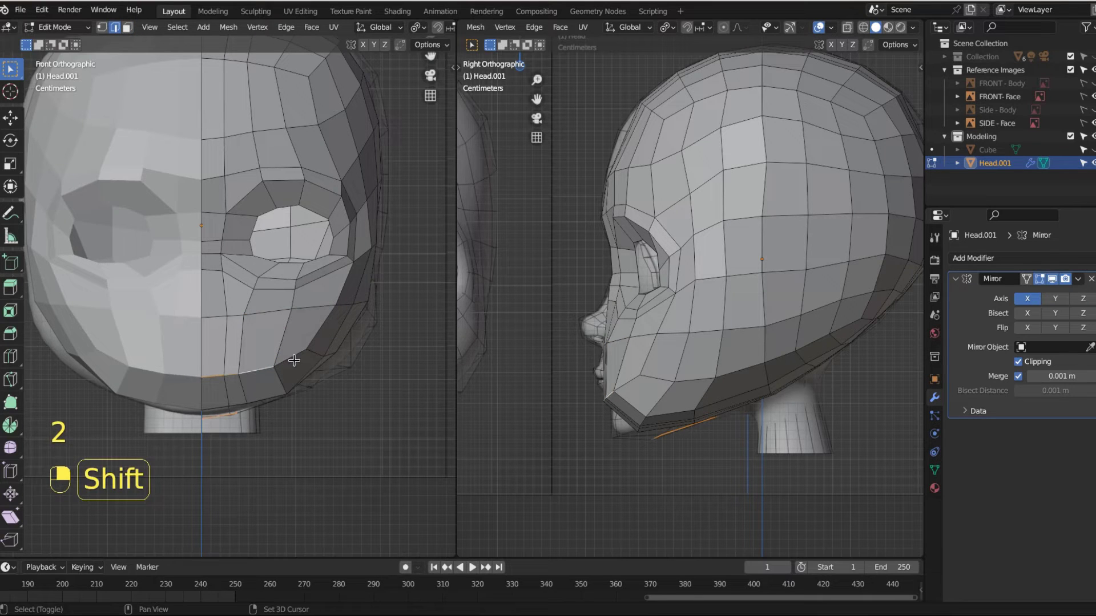
pyautogui.keyDown('shift'); pyautogui.click(291, 357); pyautogui.keyUp('shift')
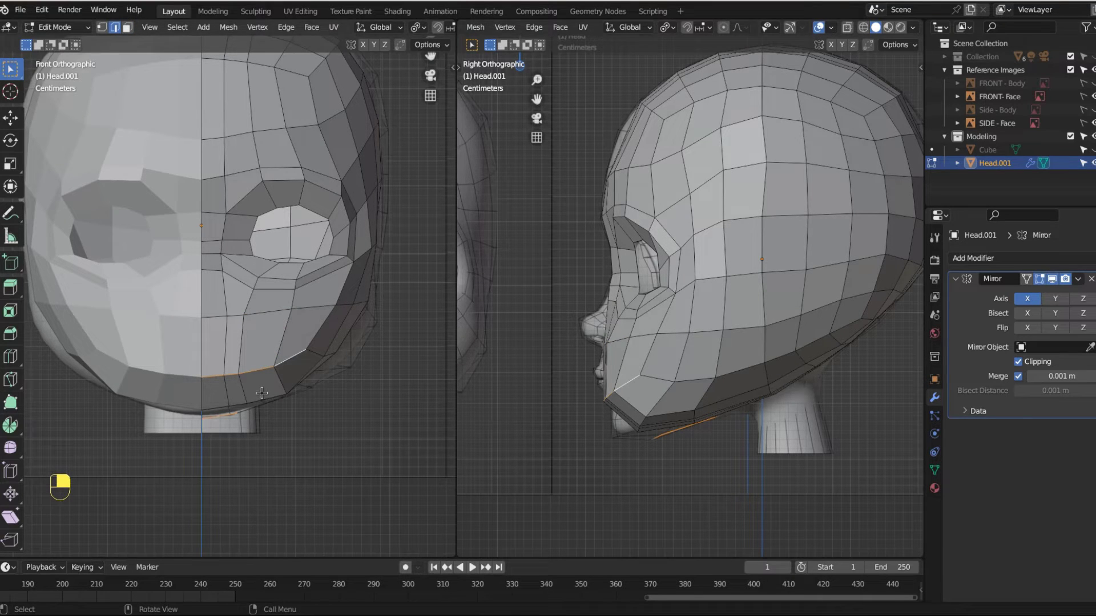
pyautogui.press('g')
pyautogui.press('z')
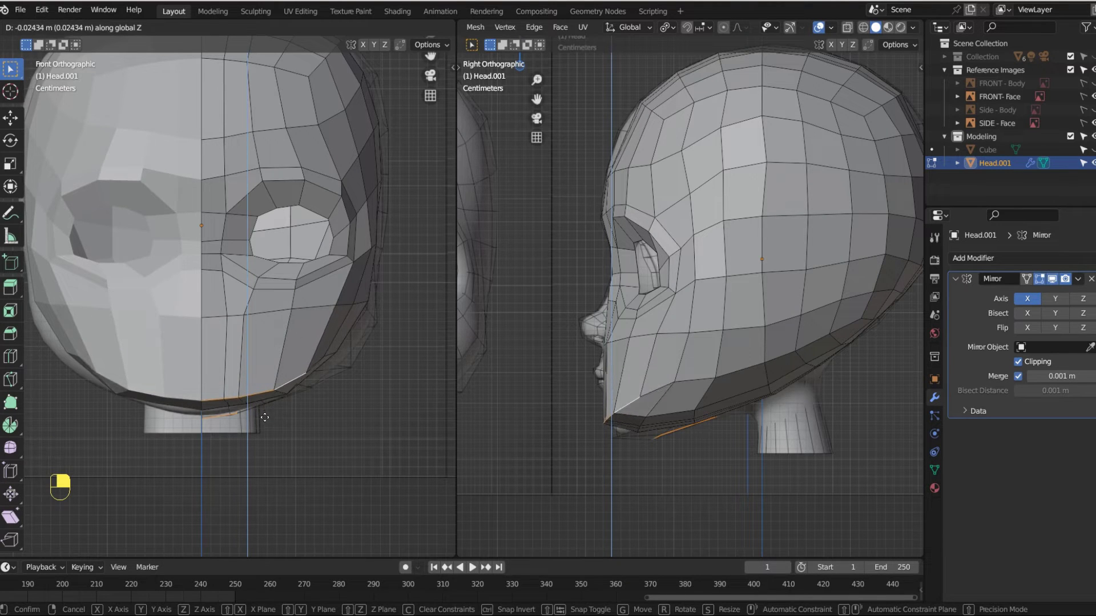
pyautogui.click(265, 418)
# Move the chin edges about 0.013 m back and 0.005 m down with proportional editing to match the chin profile, and switch proportional editing off
pyautogui.hotkey('alt', 'z')
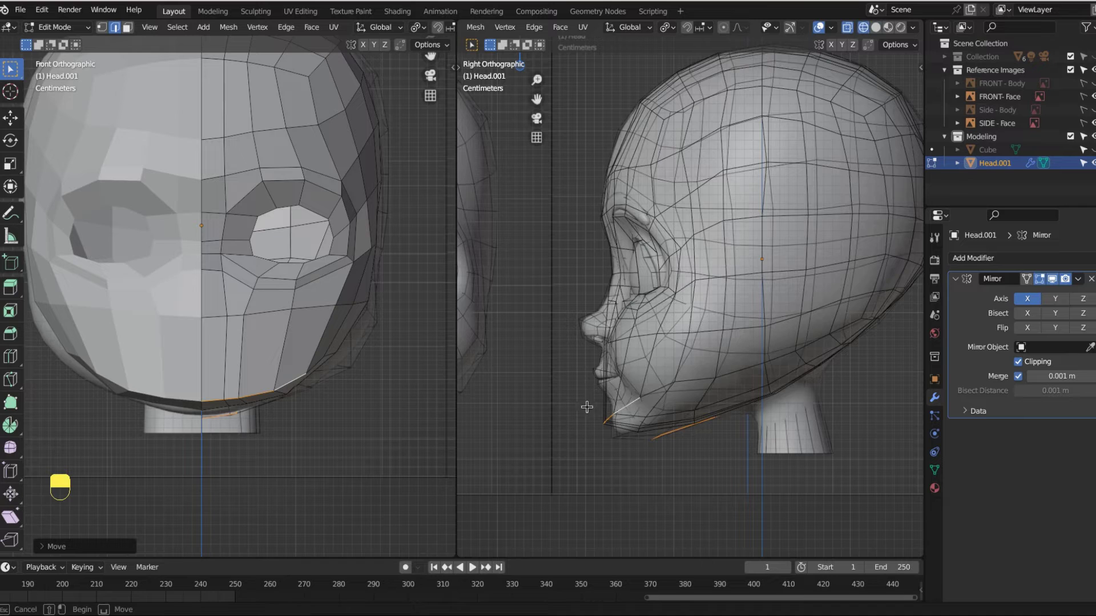
pyautogui.moveTo(577, 401); pyautogui.dragTo(663, 463)
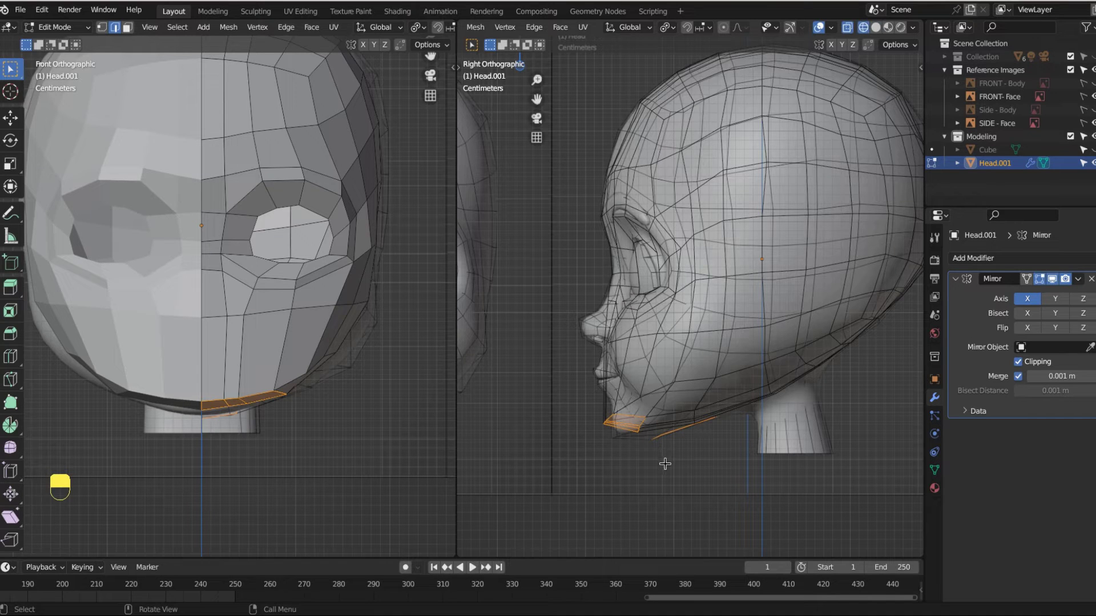
pyautogui.press('g')
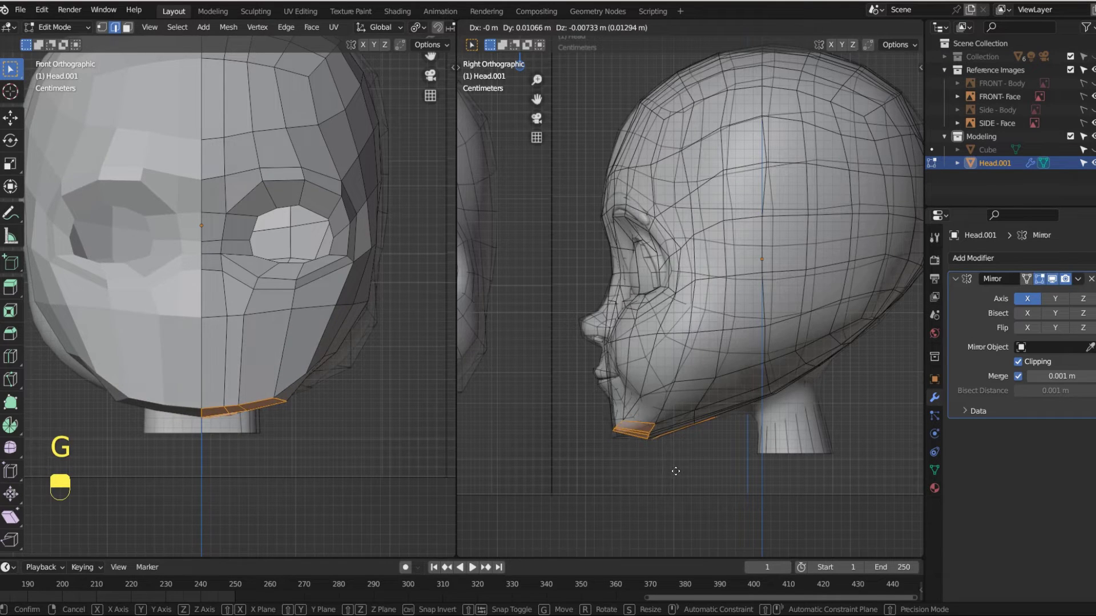
pyautogui.click(674, 466)
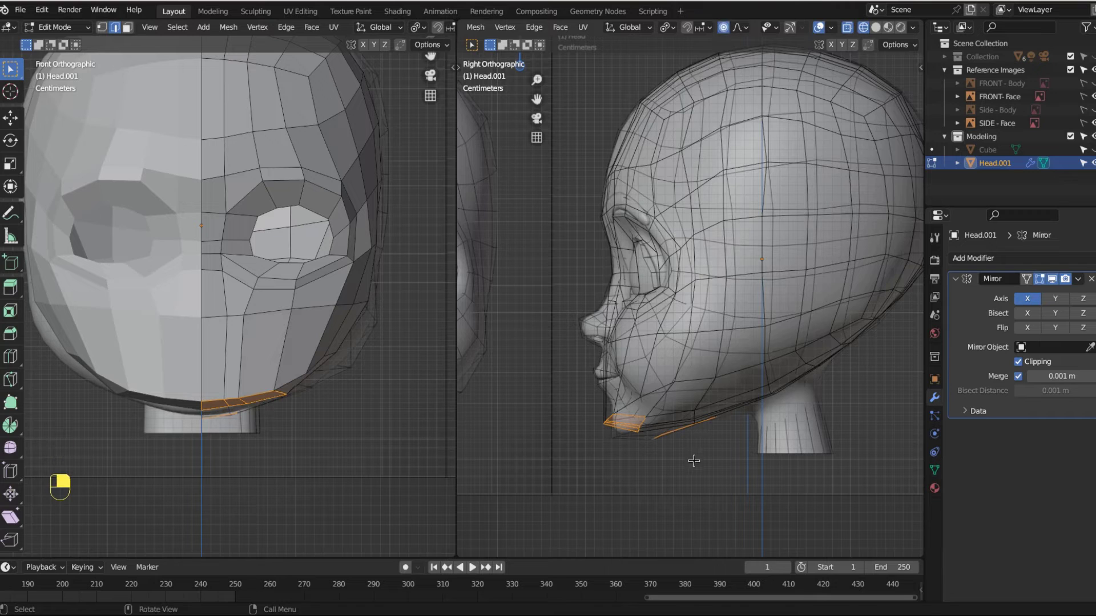
pyautogui.press('g')
pyautogui.scroll(-5, 699, 465)
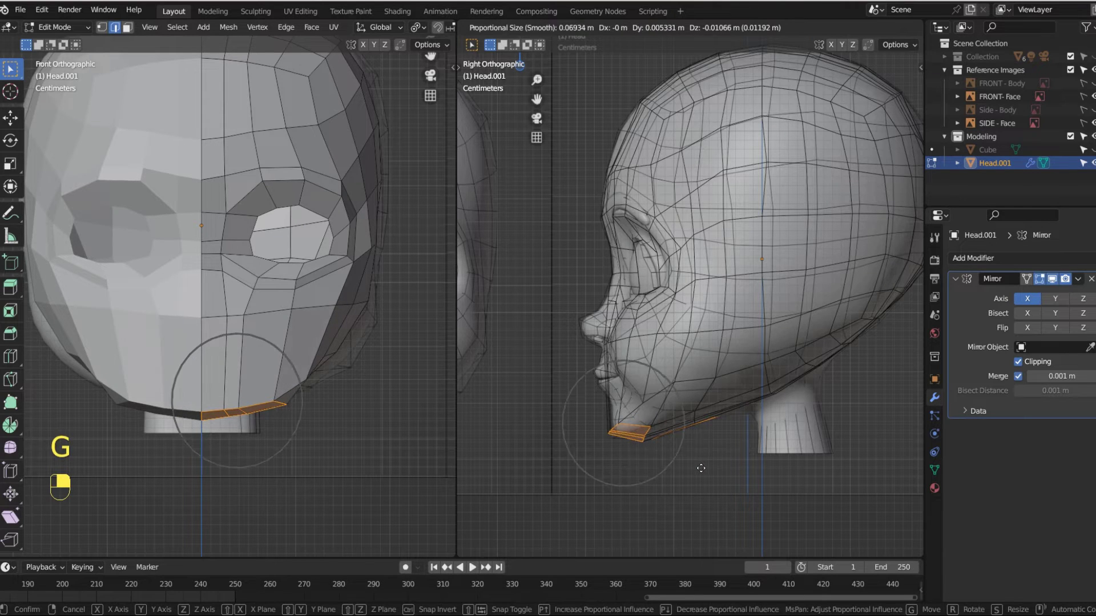
pyautogui.scroll(-5, 702, 467)
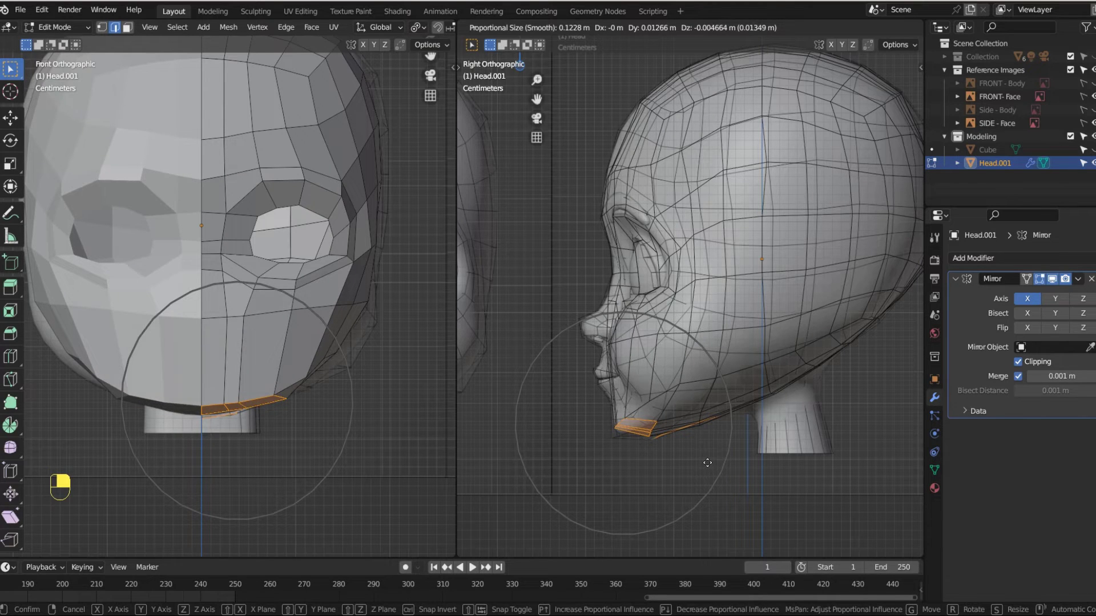
pyautogui.click(707, 463)
pyautogui.click(722, 28)
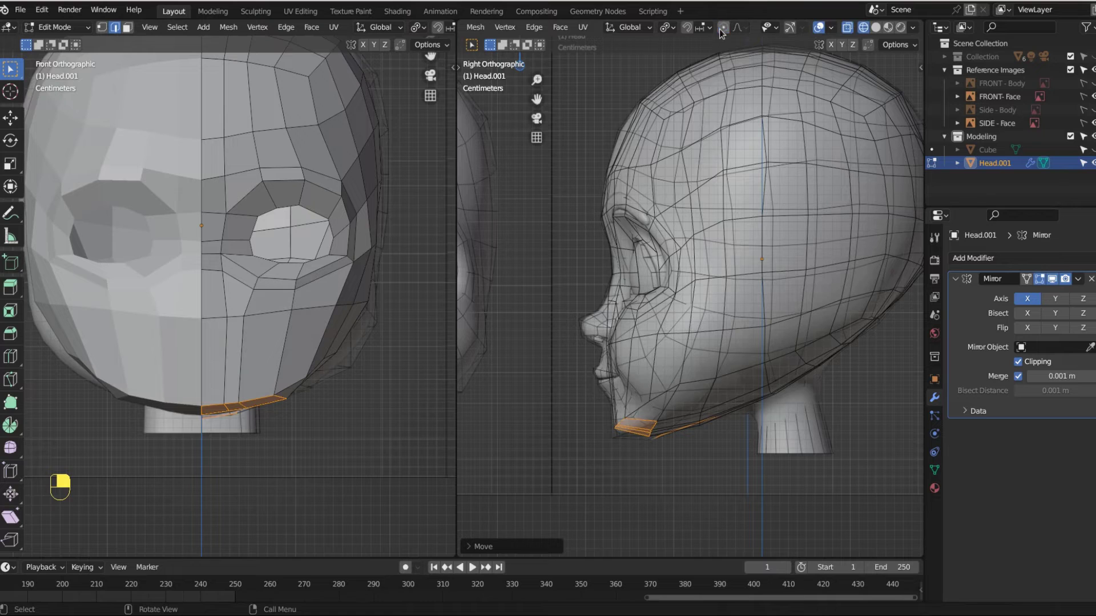
# Lower the horizontal edge loop running across the cheek at mouth level by about 0.012 m along Z
pyautogui.click(217, 318)
pyautogui.keyDown('alt'); pyautogui.click(216, 318); pyautogui.keyUp('alt')
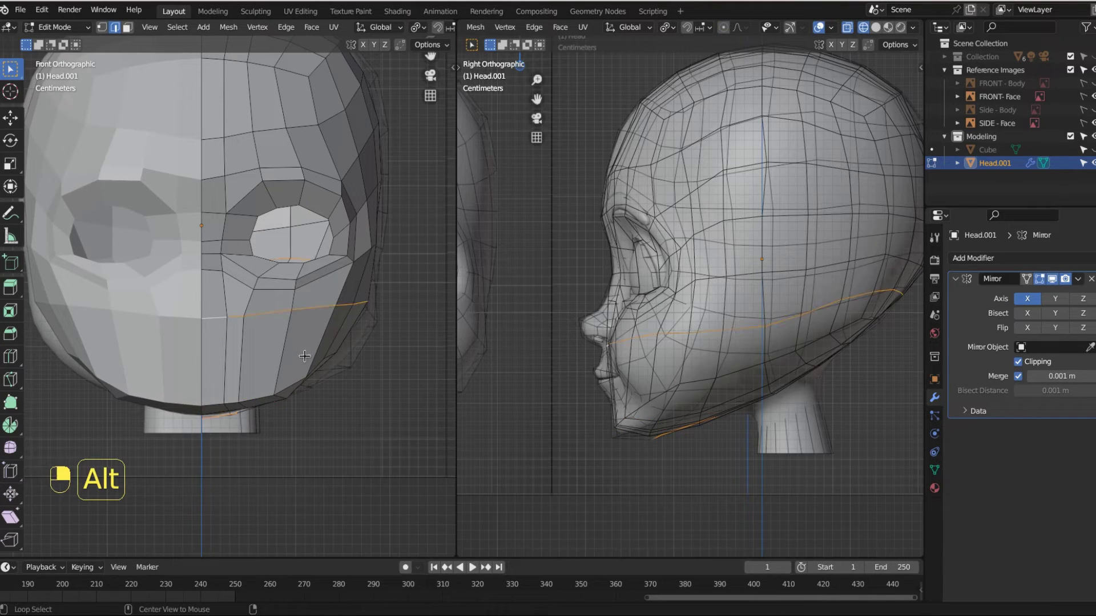
pyautogui.press('g')
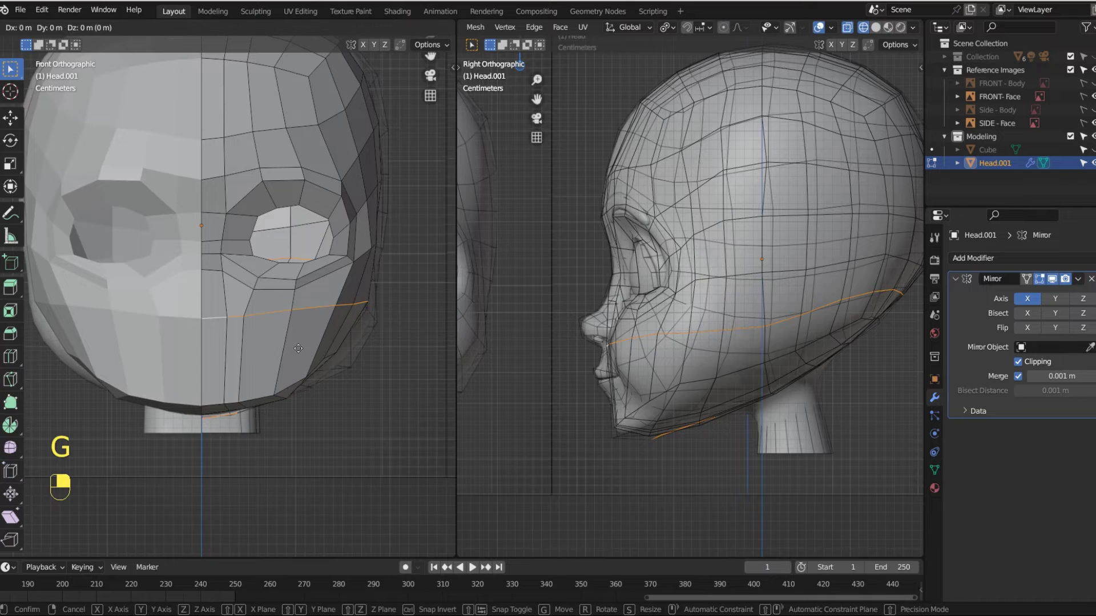
pyautogui.press('z')
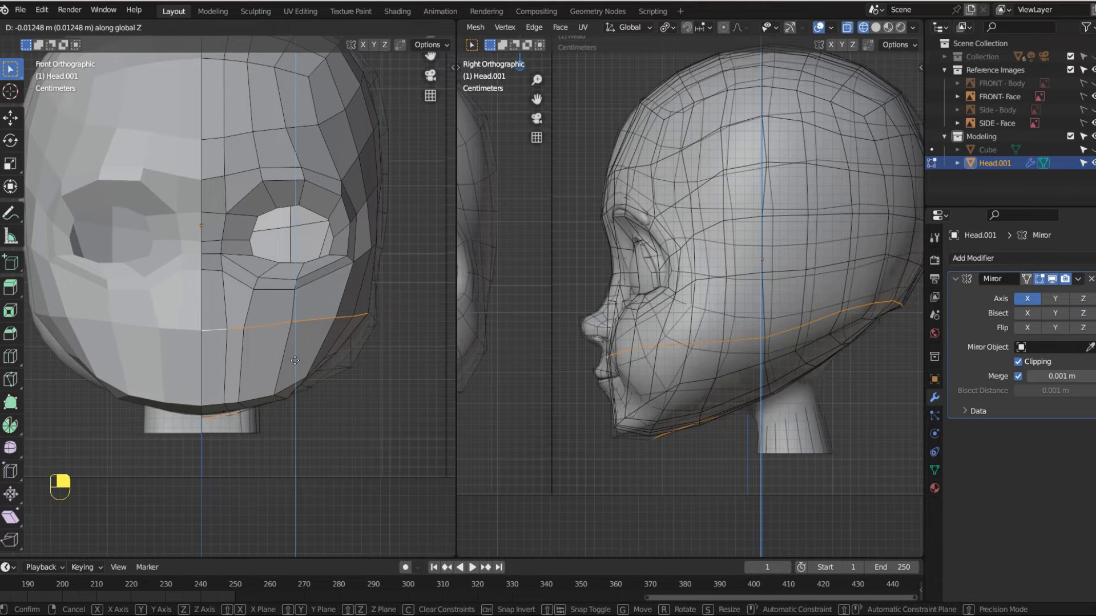
pyautogui.click(294, 360)
# Edge-slide the short edge beside the centre line below the nose bridge downward by a factor of about 0.32
pyautogui.keyDown('alt'); pyautogui.click(216, 301); pyautogui.keyUp('alt')
pyautogui.press('g')
pyautogui.press('g')
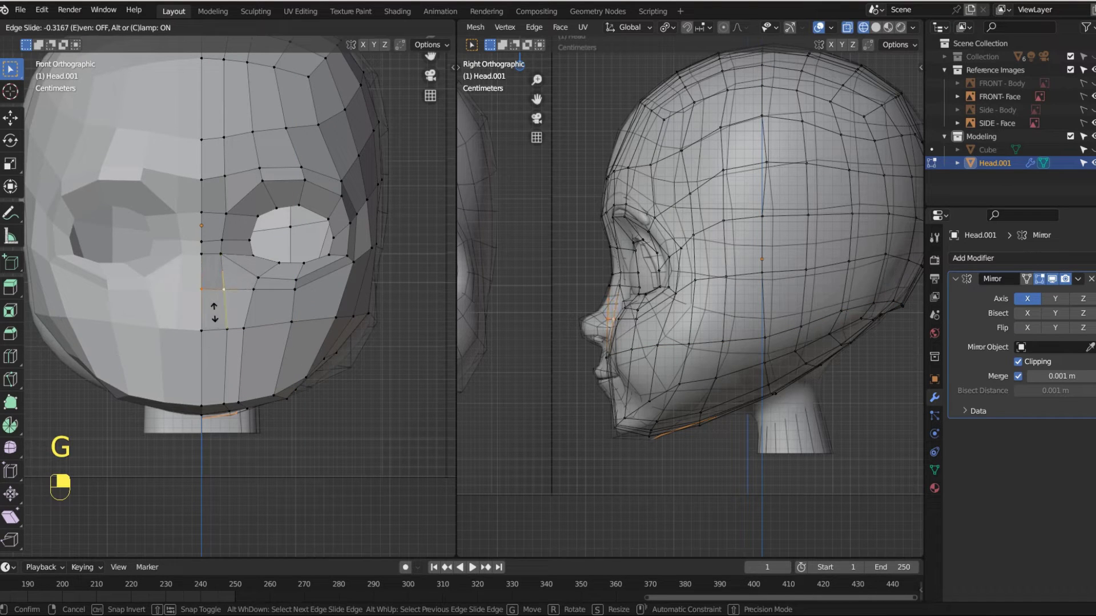
pyautogui.click(215, 313)
# Extrude the front faces between the nose and chin in place and scale them down to form a ring around the mouth
pyautogui.press('3')
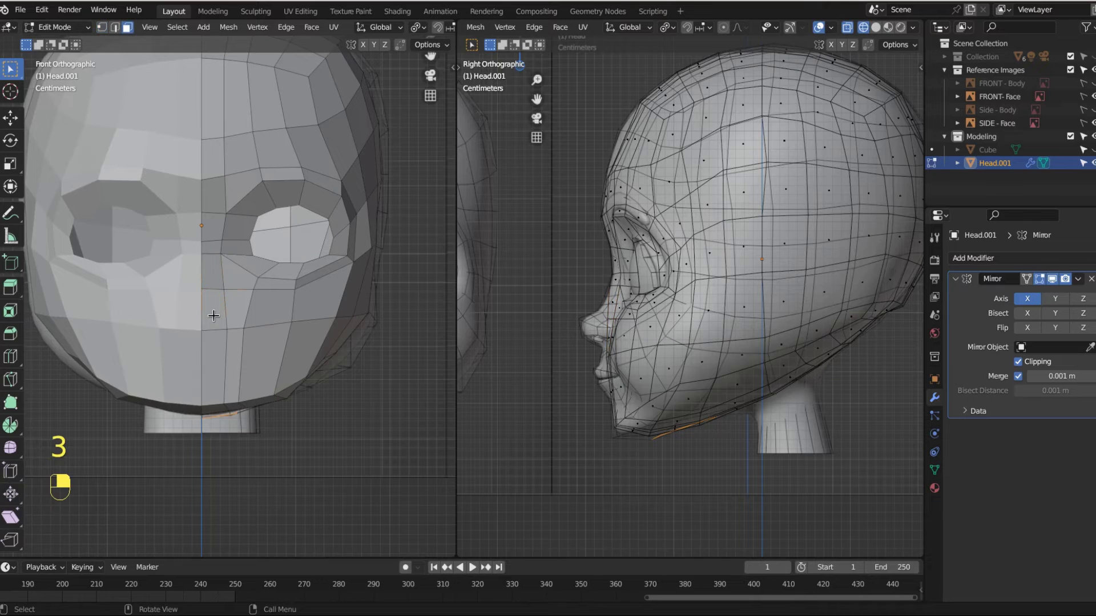
pyautogui.moveTo(206, 309); pyautogui.dragTo(276, 371)
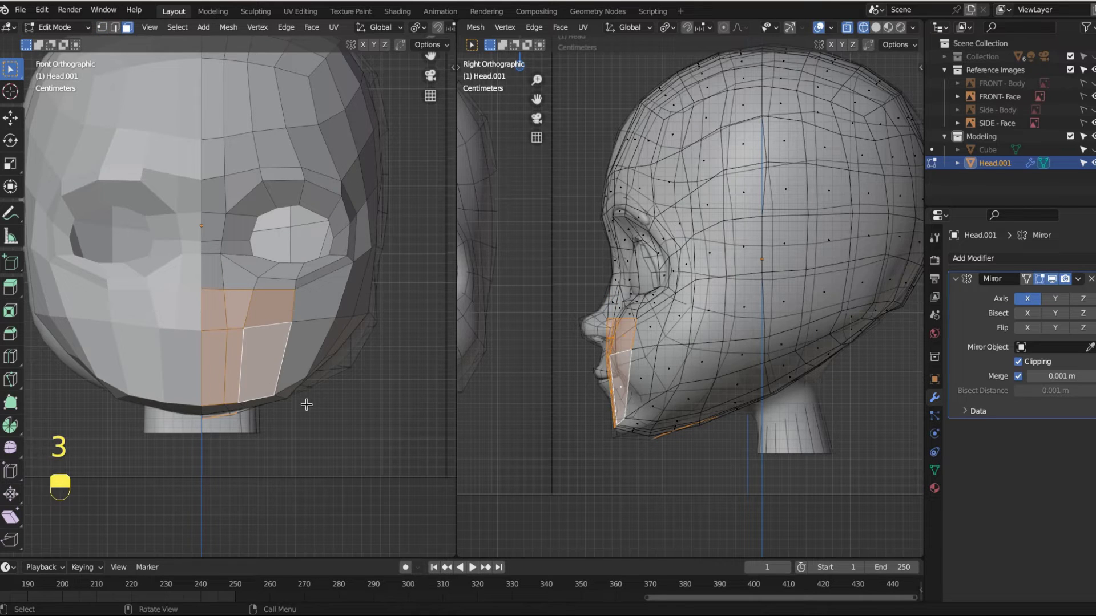
pyautogui.press('e')
pyautogui.click(309, 403)
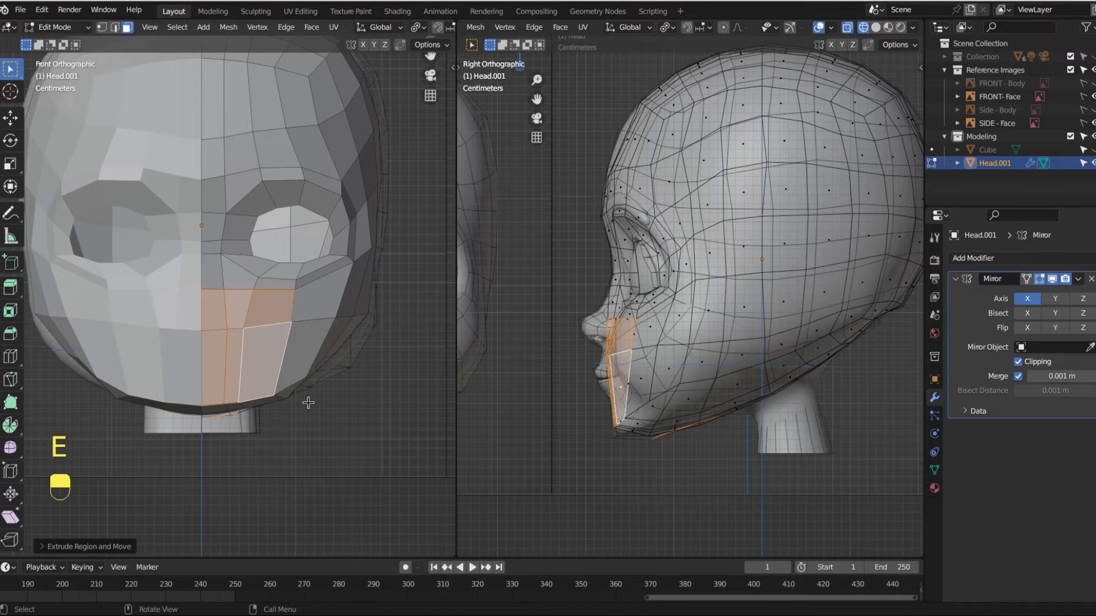
pyautogui.press('s')
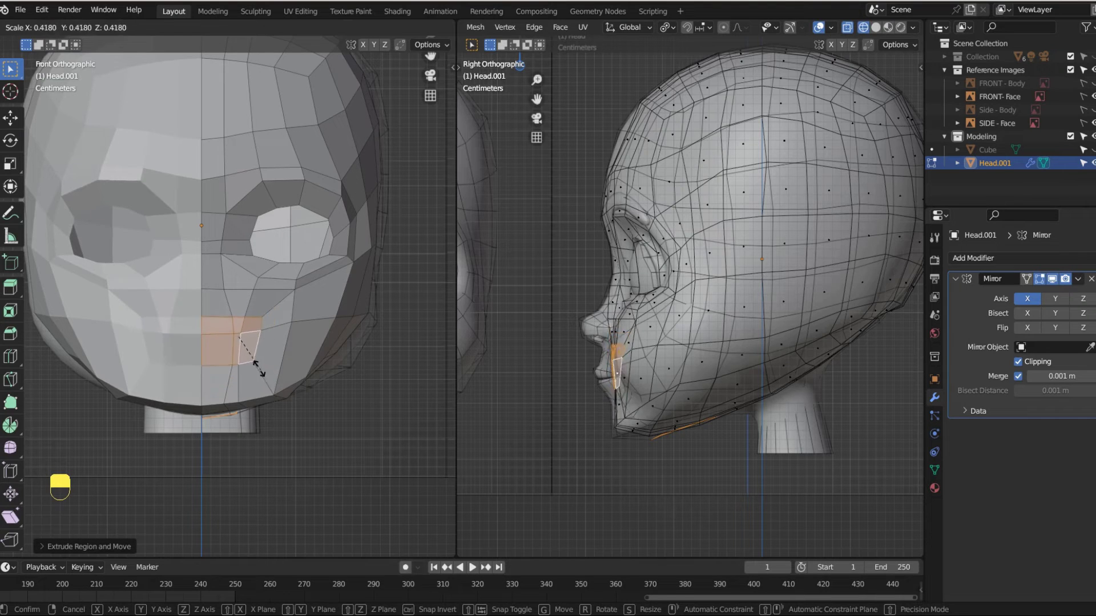
pyautogui.click(265, 391)
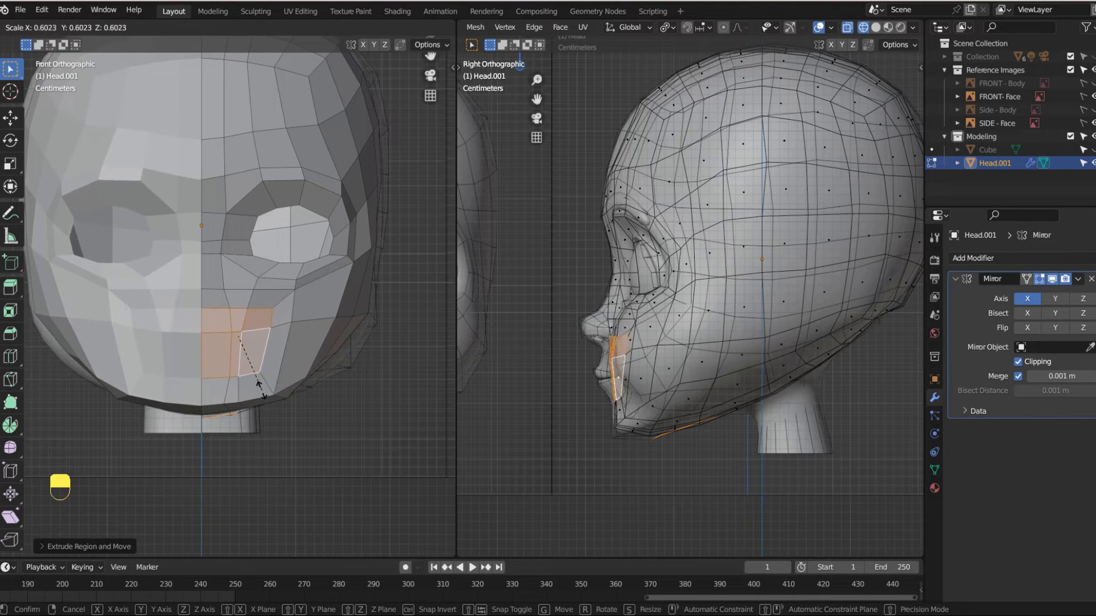
pyautogui.press('s')
pyautogui.click(271, 370)
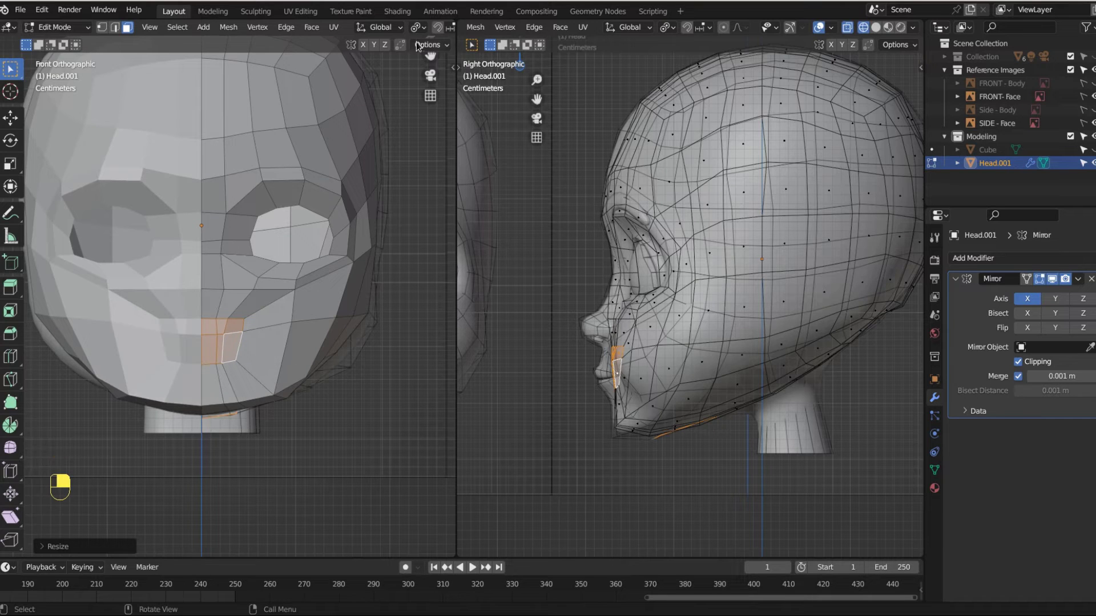
# Show the front view in wireframe and move the inner mouth faces about 0.02 m down towards the reference lips
pyautogui.scroll(-5, 417, 29)
pyautogui.click(395, 28)
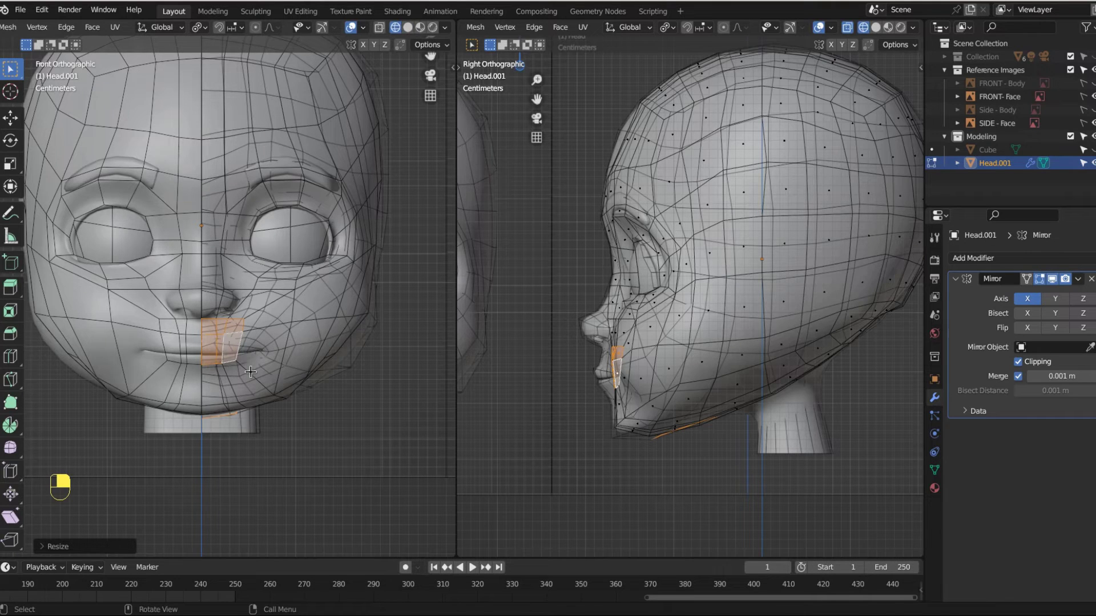
pyautogui.press('g')
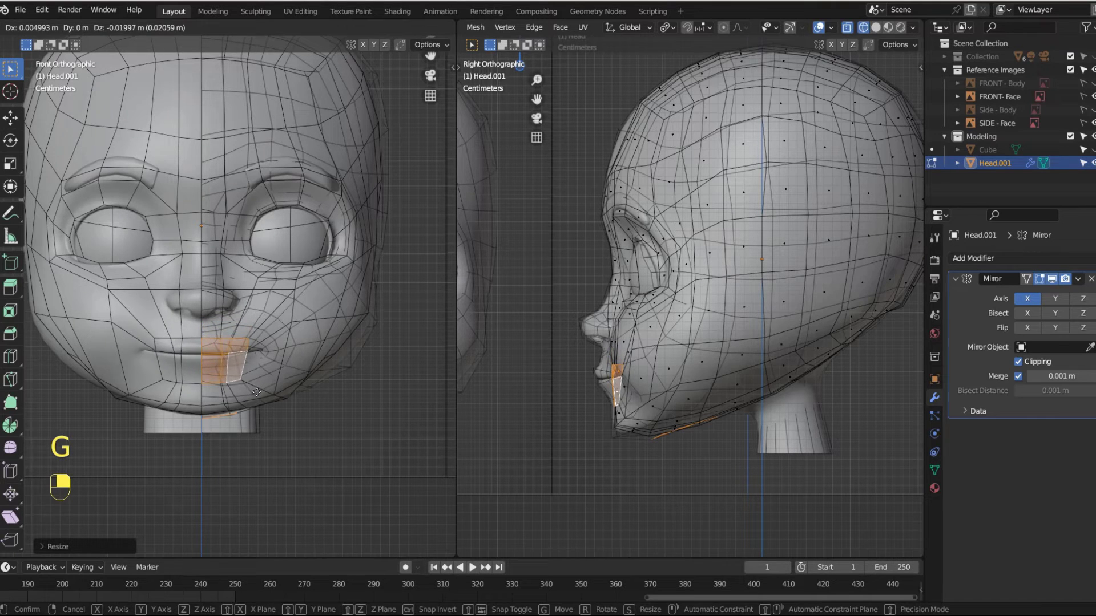
pyautogui.click(256, 391)
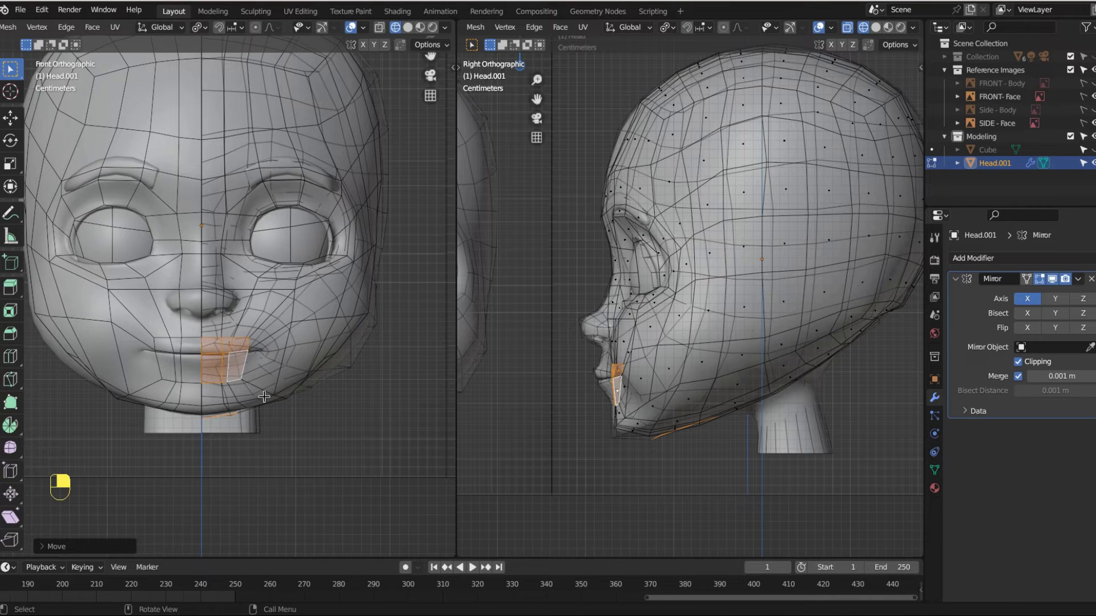
# Scale the mouth faces along Z by about 0.59 and shift them up over the reference lips
pyautogui.press('s')
pyautogui.press('z')
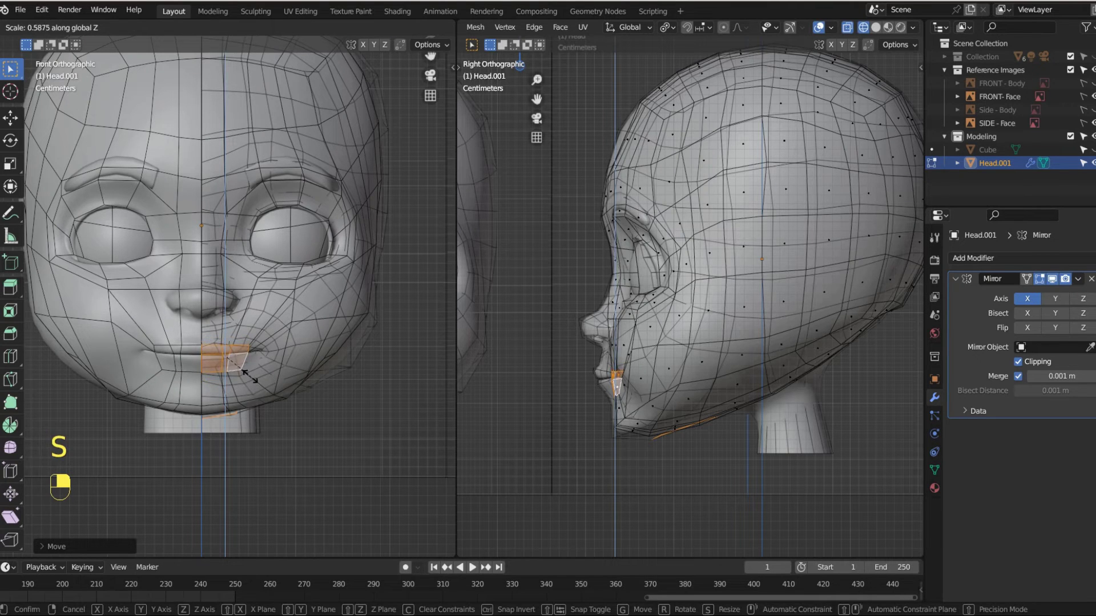
pyautogui.click(250, 375)
pyautogui.press('g')
pyautogui.click(250, 371)
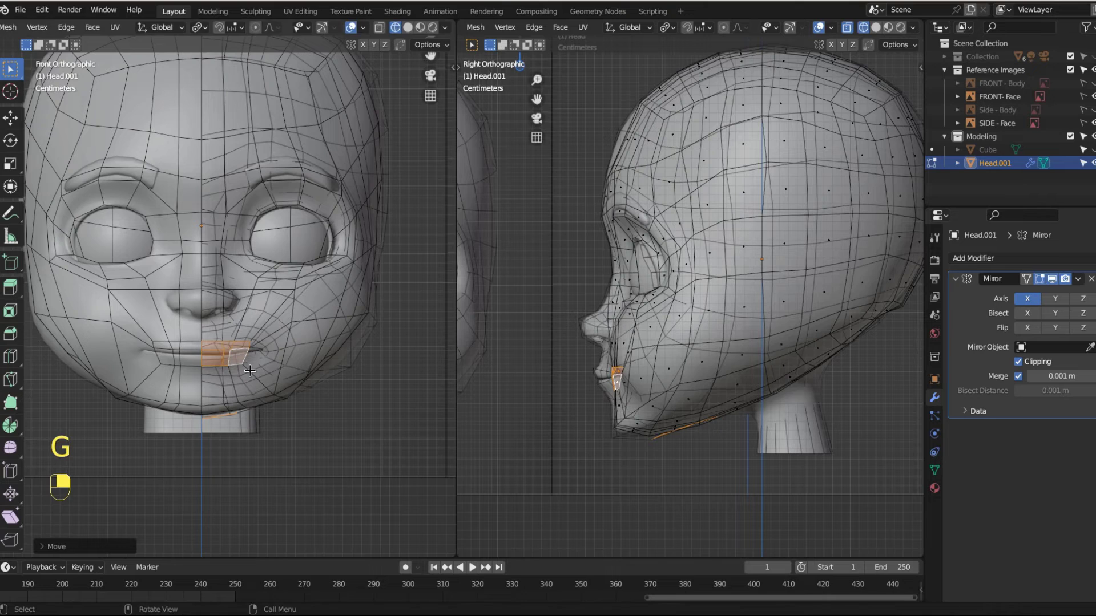
# Enlarge the mouth faces by about 1.61 and scale them along Z by about 0.71 to match the lip outline
pyautogui.press('s')
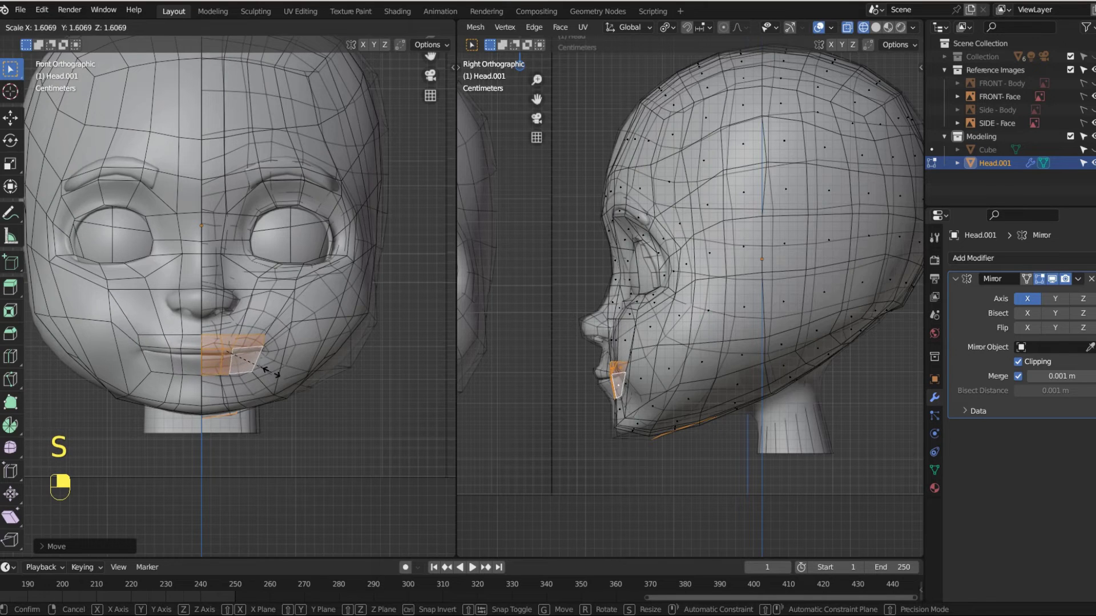
pyautogui.click(272, 372)
pyautogui.press('s')
pyautogui.press('z')
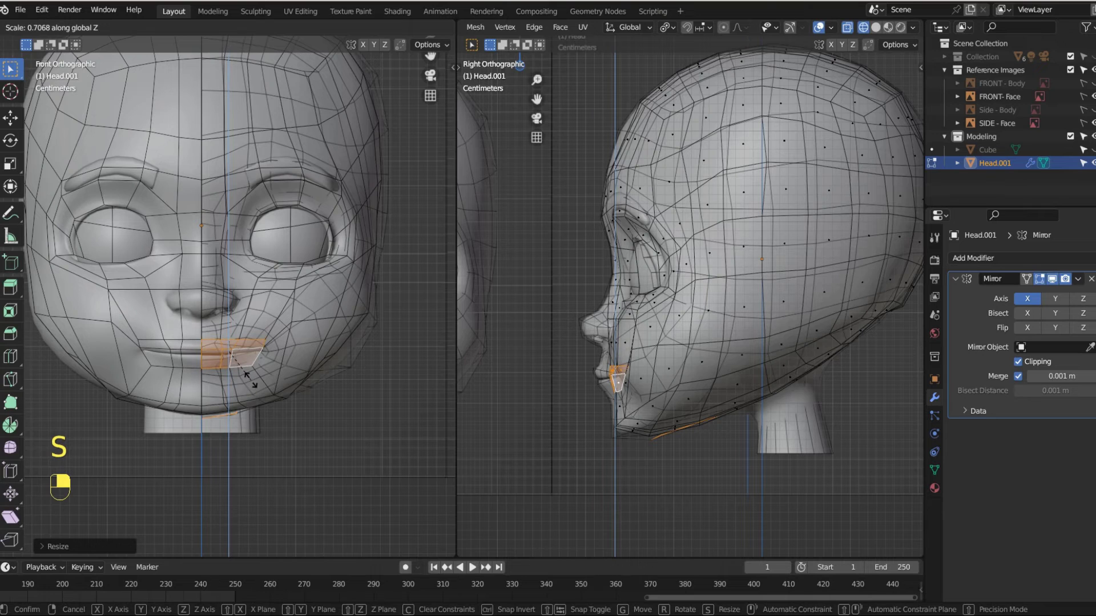
pyautogui.click(250, 381)
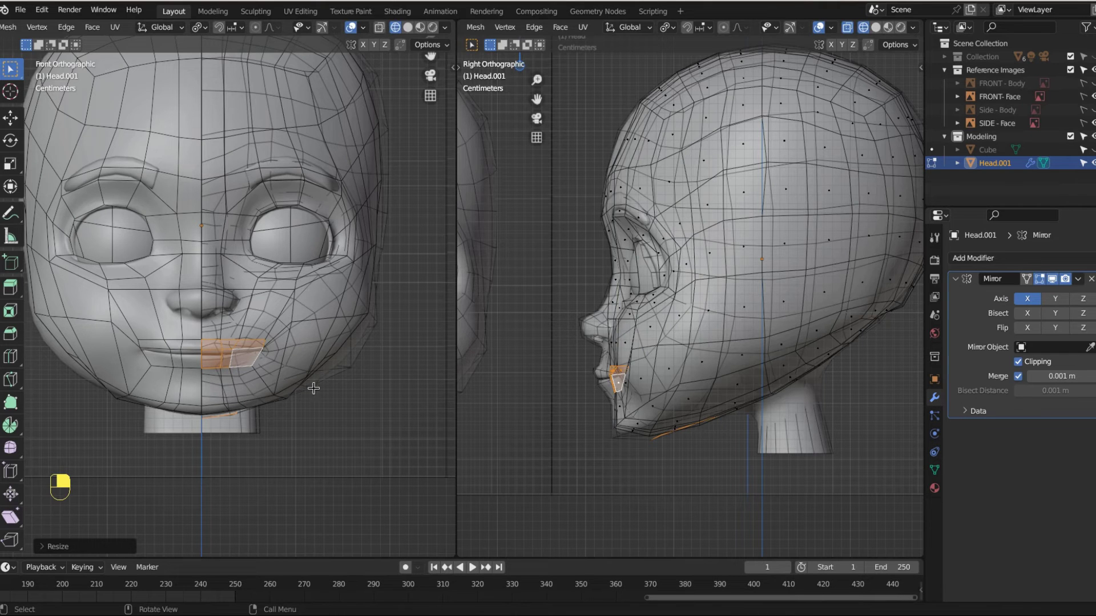
# Move the mouth faces forward along Y onto the side-view reference lips, nudge them down slightly, and rotate them about -13 degrees
pyautogui.scroll(5, 683, 428)
pyautogui.keyDown('shift'); pyautogui.moveTo(685, 433); pyautogui.dragTo(706, 355, button='middle'); pyautogui.keyUp('shift')
pyautogui.scroll(-5, 697, 392)
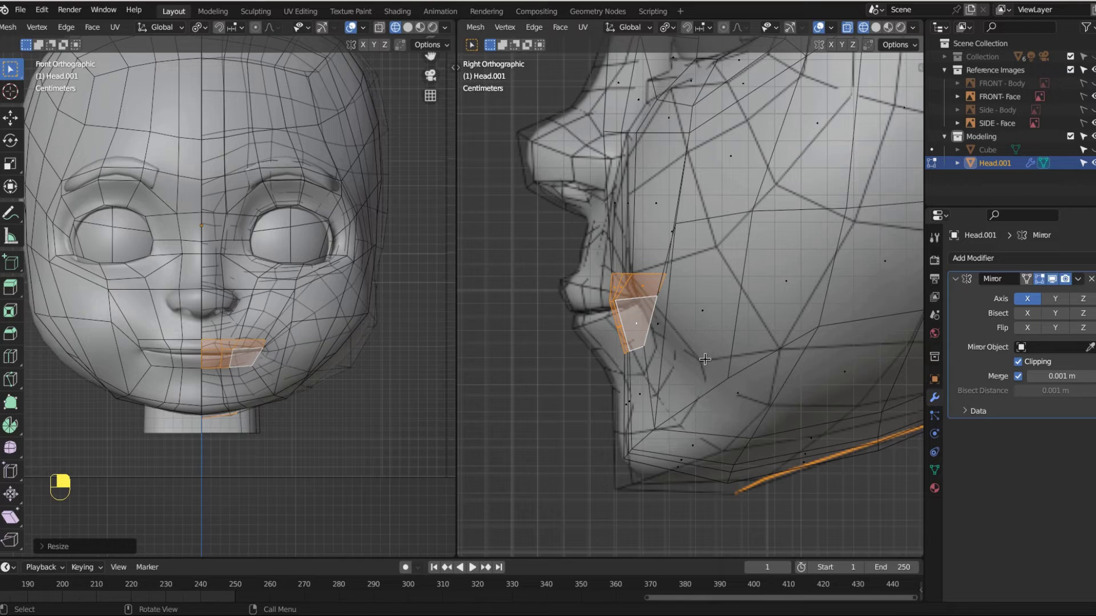
pyautogui.press('g')
pyautogui.press('y')
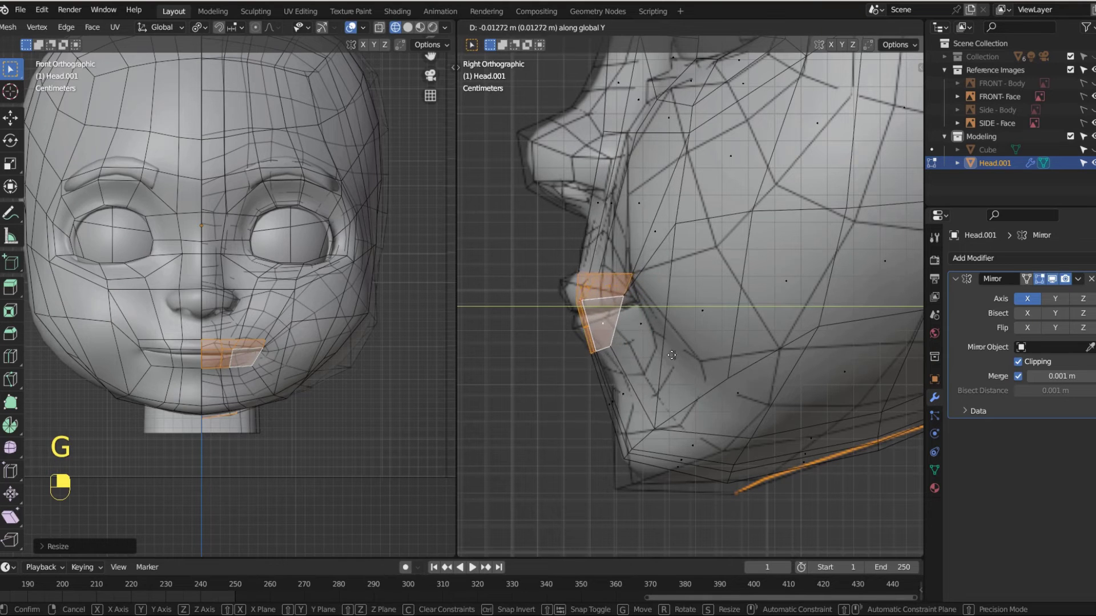
pyautogui.click(664, 353)
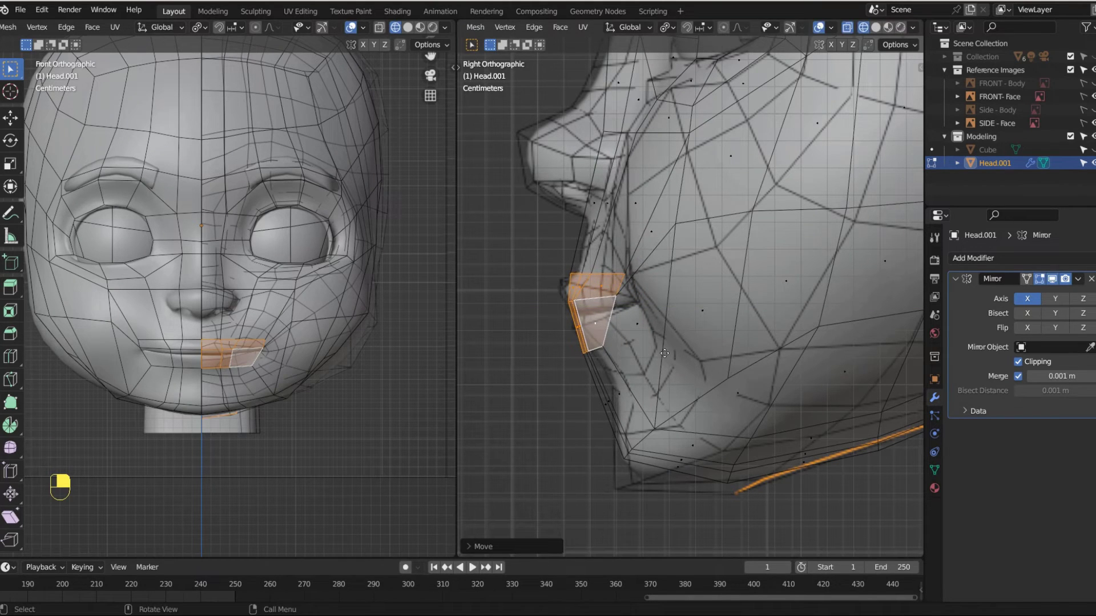
pyautogui.press('g')
pyautogui.click(665, 358)
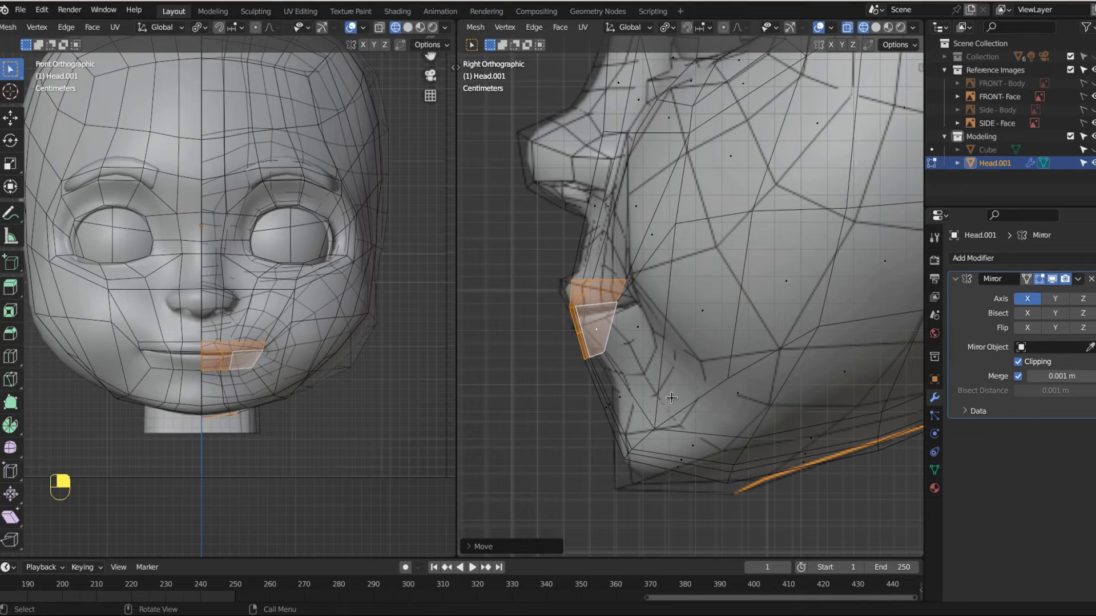
pyautogui.press('r')
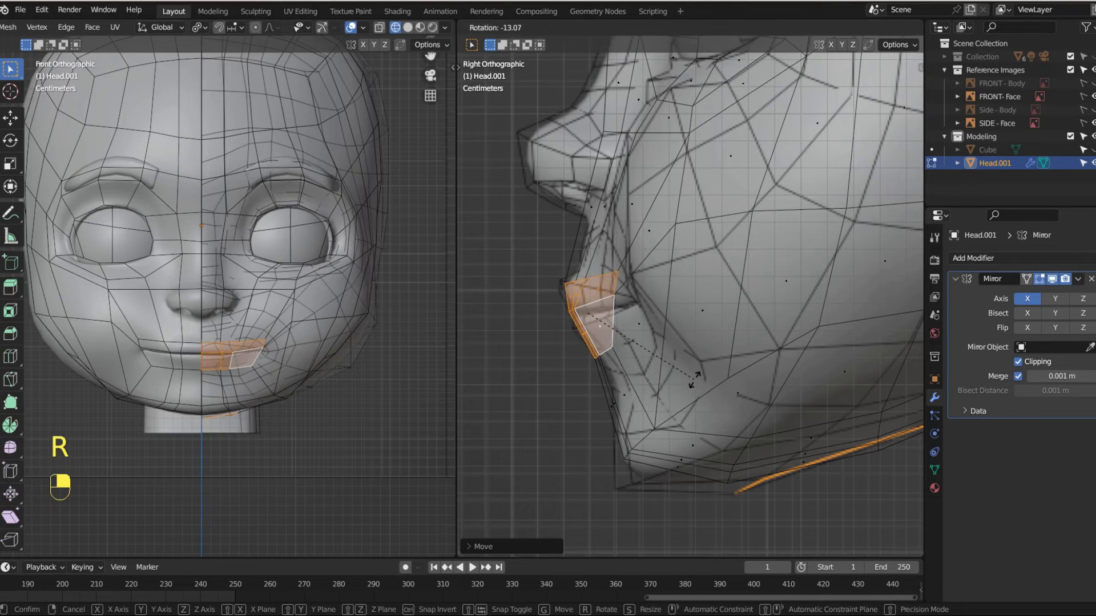
pyautogui.click(692, 385)
# Delete the selected mouth faces to open a hole in the mesh at the lips
pyautogui.scroll(2, 232, 385)
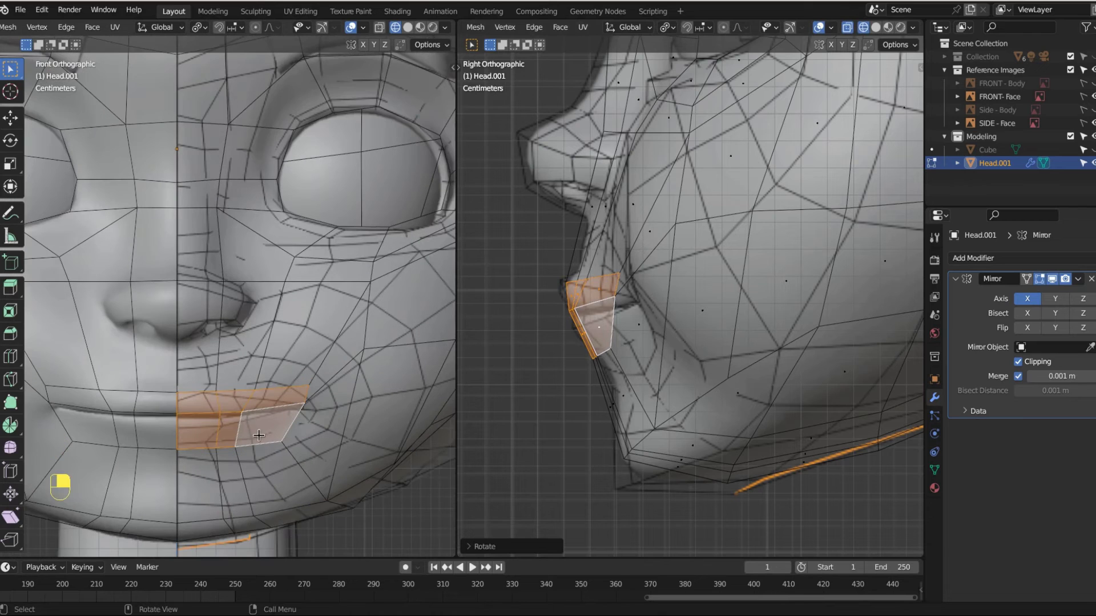
pyautogui.keyDown('shift'); pyautogui.scroll(-3, 239, 388); pyautogui.keyUp('shift')
pyautogui.scroll(4, 255, 395)
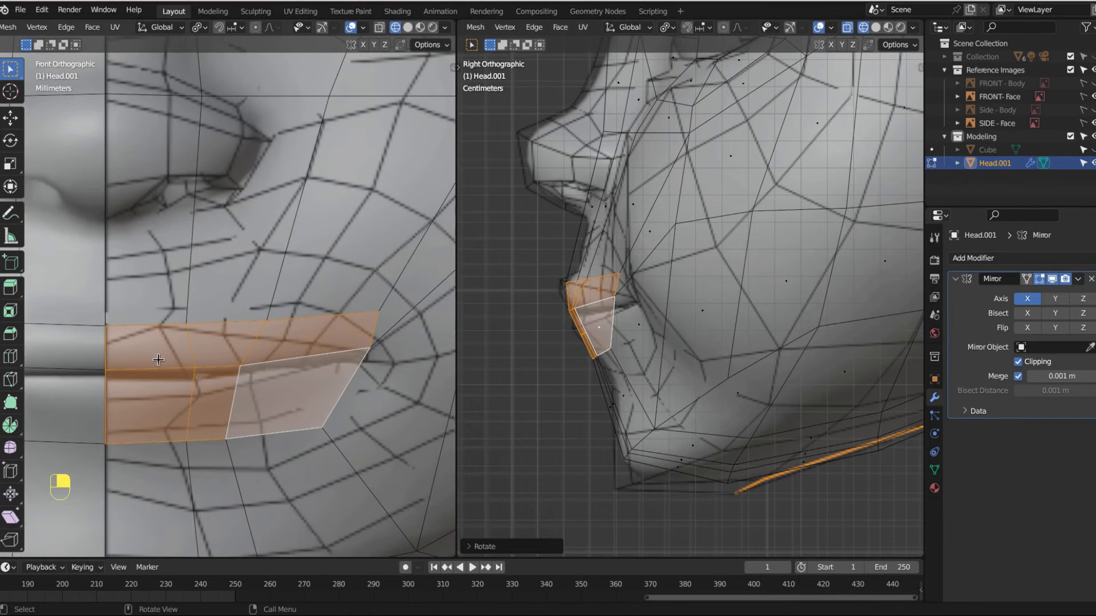
pyautogui.rightClick(139, 308)
pyautogui.press('x')
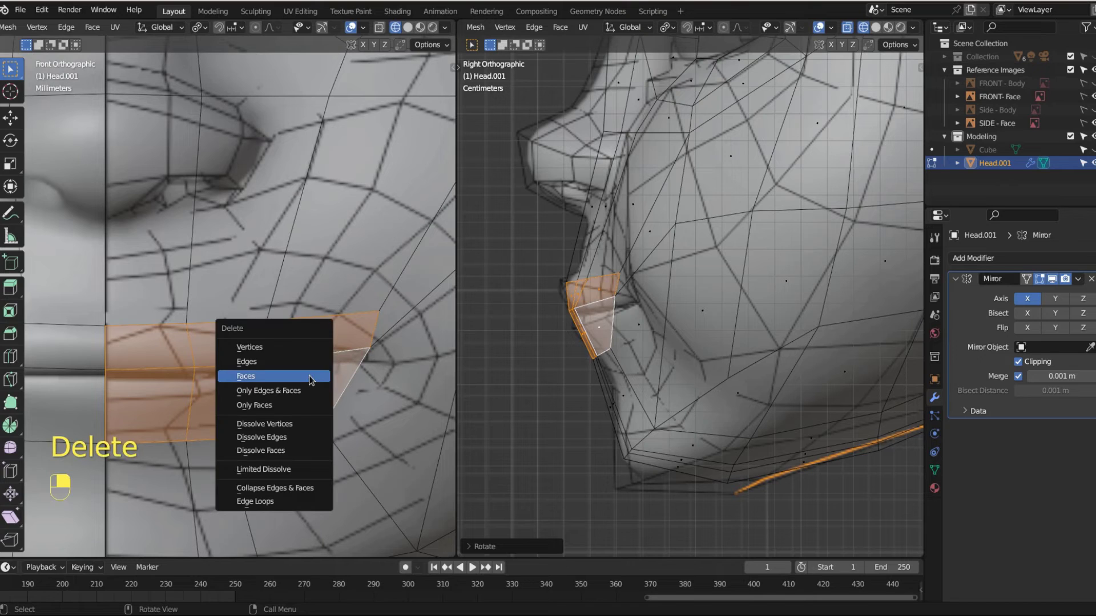
pyautogui.click(310, 378)
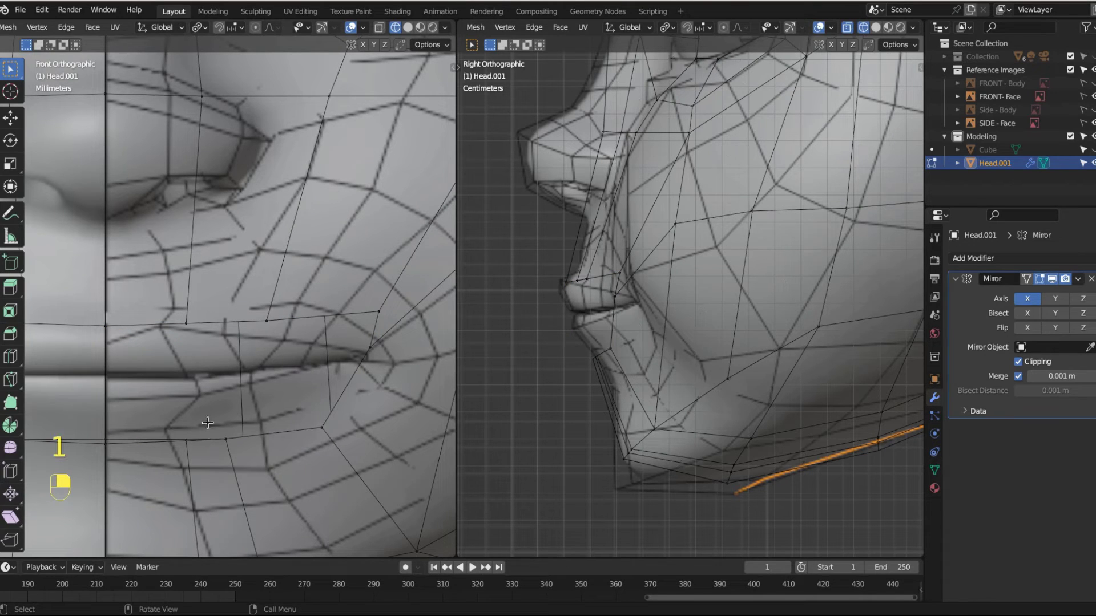
# Select the whole edge loop around the mouth opening and scale it down along Z towards the reference lip line
pyautogui.click(103, 443)
pyautogui.keyDown('alt'); pyautogui.click(105, 421); pyautogui.keyUp('alt')
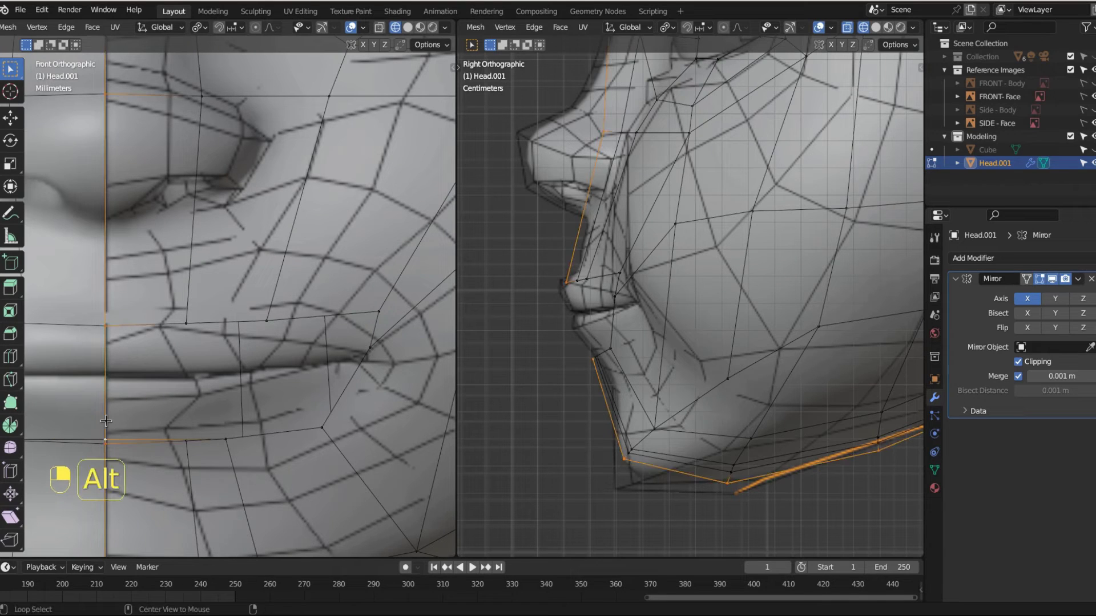
pyautogui.keyDown('alt'); pyautogui.click(167, 433); pyautogui.keyUp('alt')
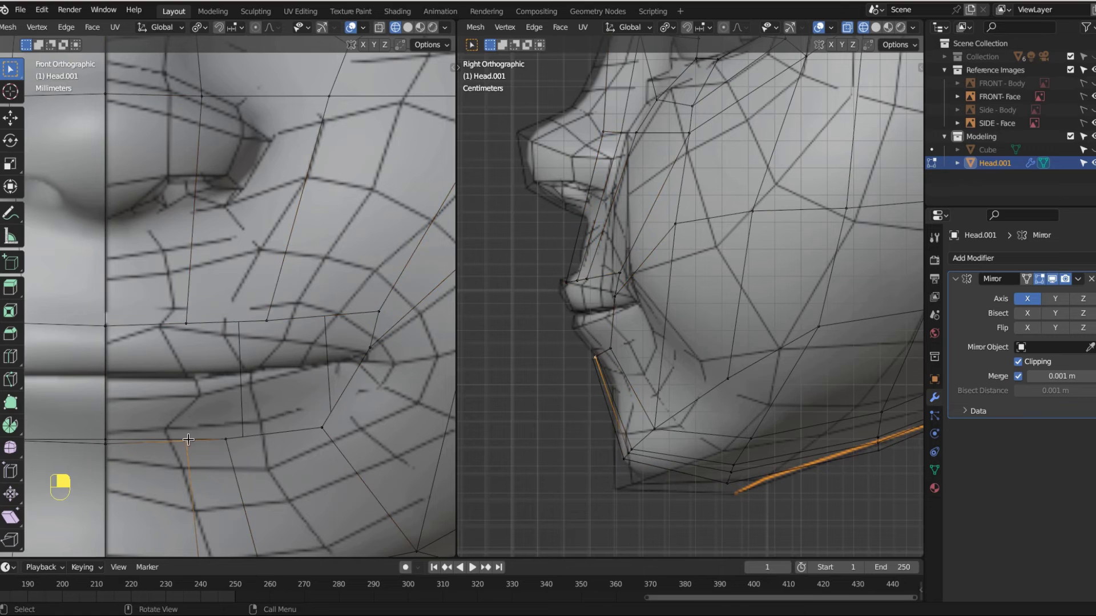
pyautogui.keyDown('alt'); pyautogui.click(192, 439); pyautogui.keyUp('alt')
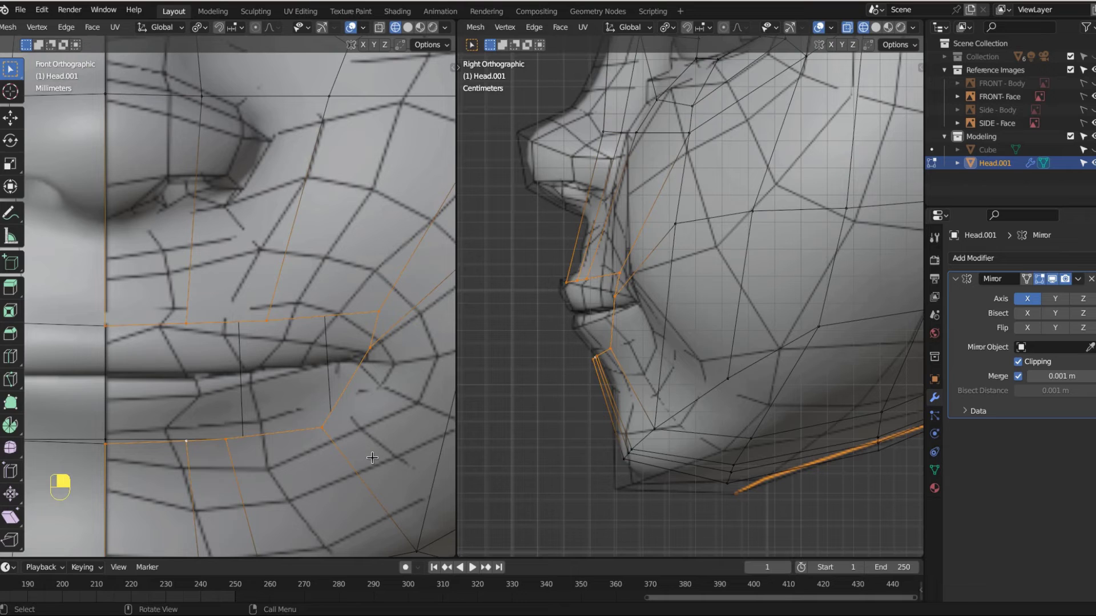
pyautogui.press('s')
pyautogui.press('z')
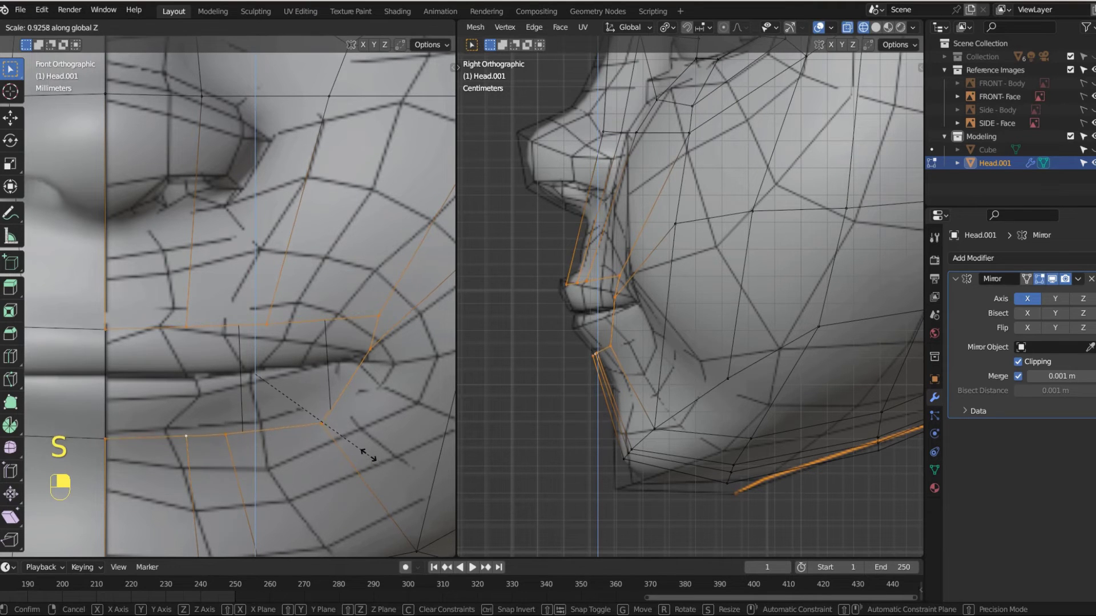
pyautogui.click(319, 399)
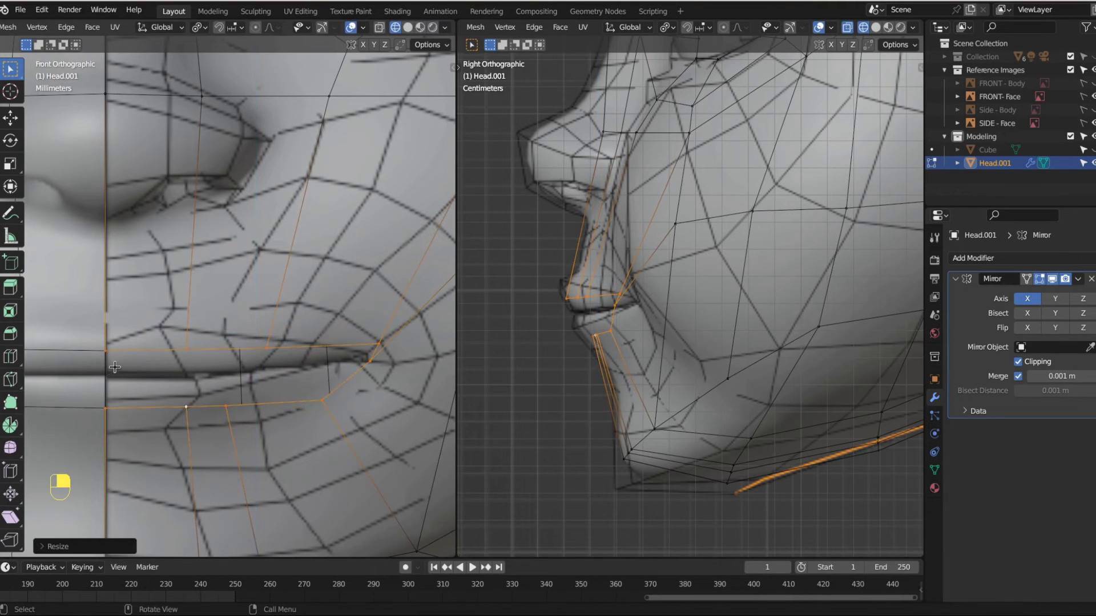
# Move the upper lip vertex beside the centre up to the reference lip peak and adjust the centre-line vertex in front view
pyautogui.click(115, 361)
pyautogui.click(178, 360)
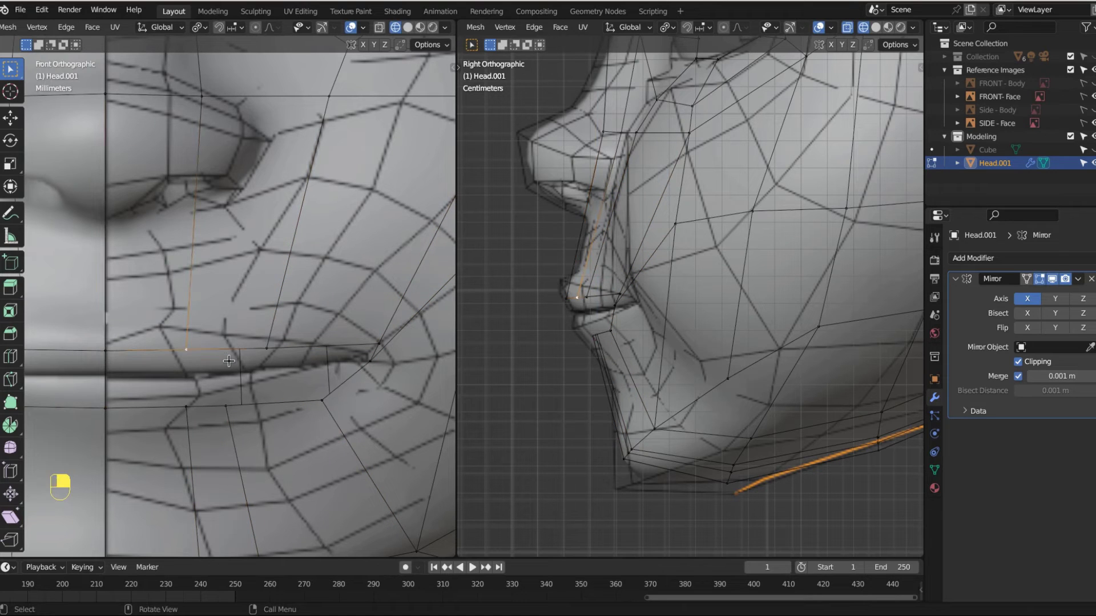
pyautogui.press('g')
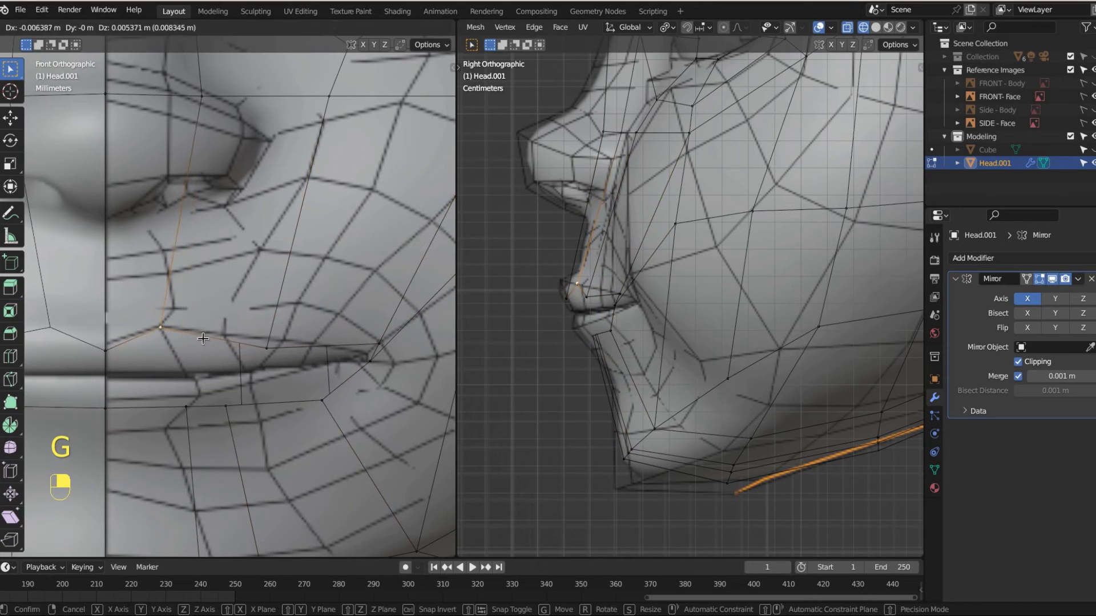
pyautogui.click(203, 339)
pyautogui.click(110, 348)
pyautogui.press('g')
pyautogui.press('g')
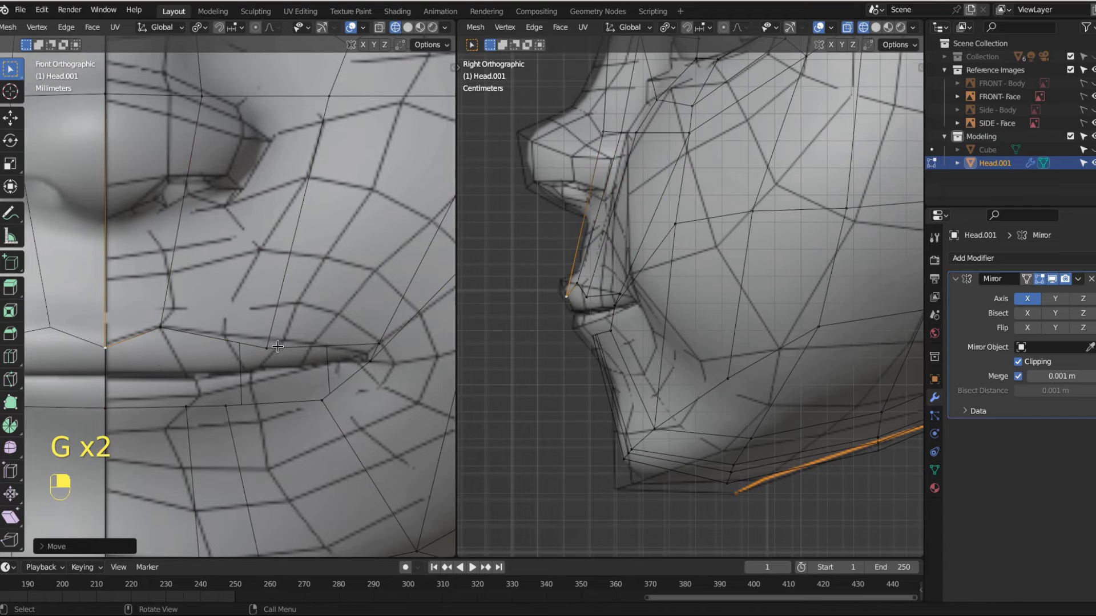
# Position the outer upper lip vertex and the two mouth corner vertices on the reference lip outline in front view
pyautogui.click(278, 347)
pyautogui.press('g')
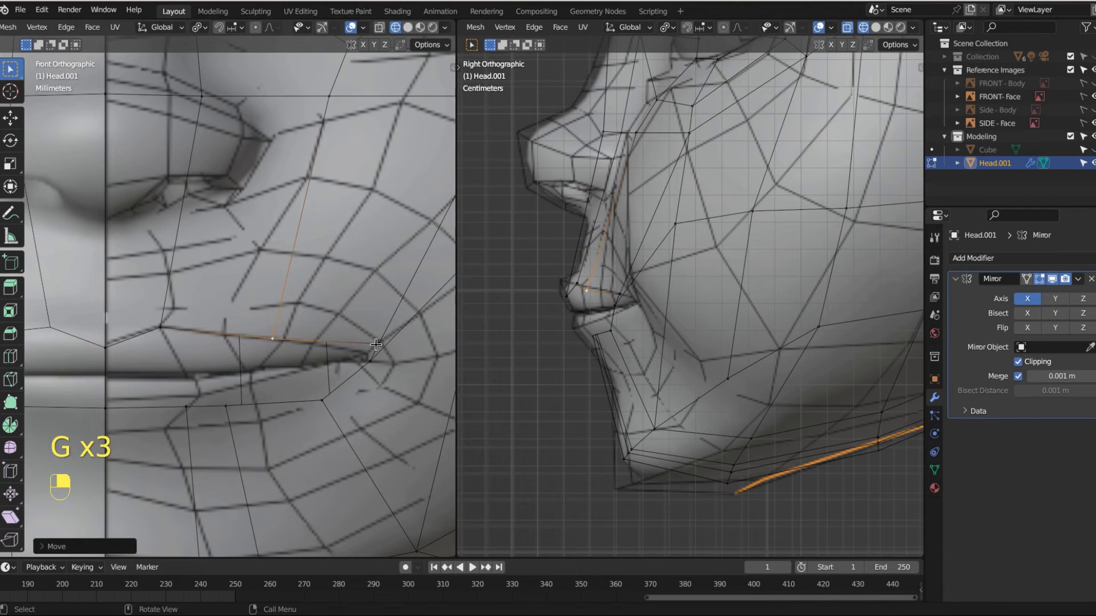
pyautogui.click(375, 344)
pyautogui.press('g')
pyautogui.click(366, 363)
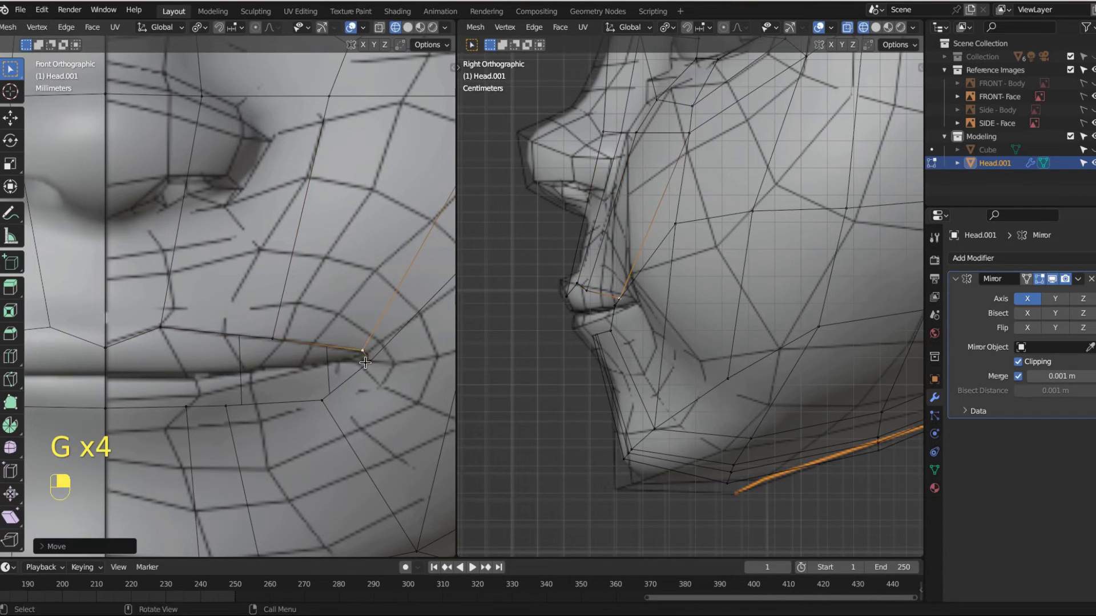
pyautogui.press('g')
pyautogui.click(366, 367)
# Move the three off-centre lower lip vertices up onto the reference mouth line in front view
pyautogui.click(326, 395)
pyautogui.press('g')
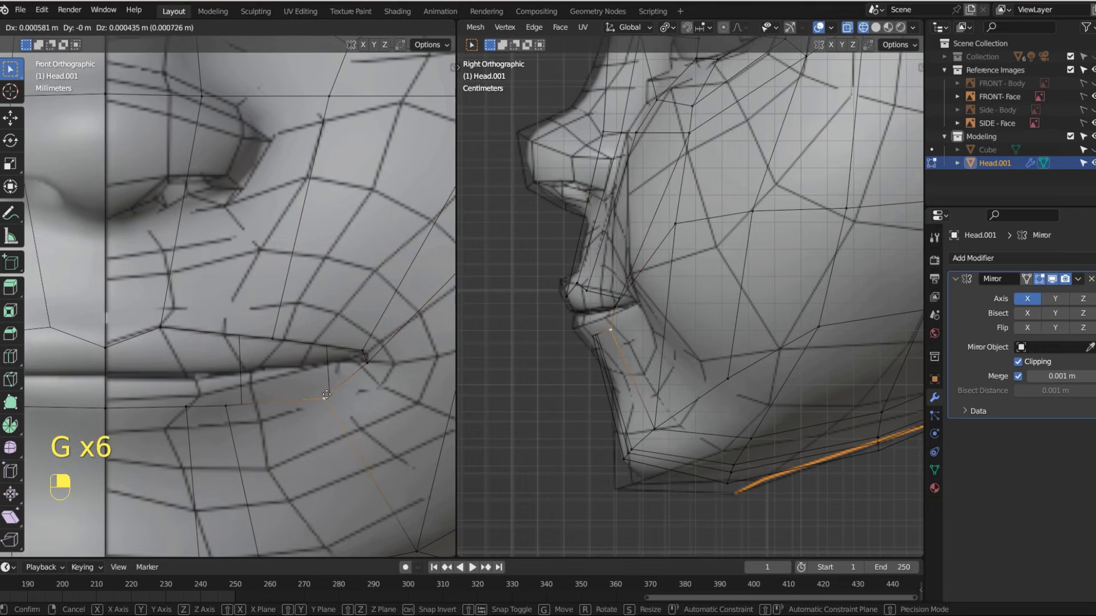
pyautogui.click(336, 368)
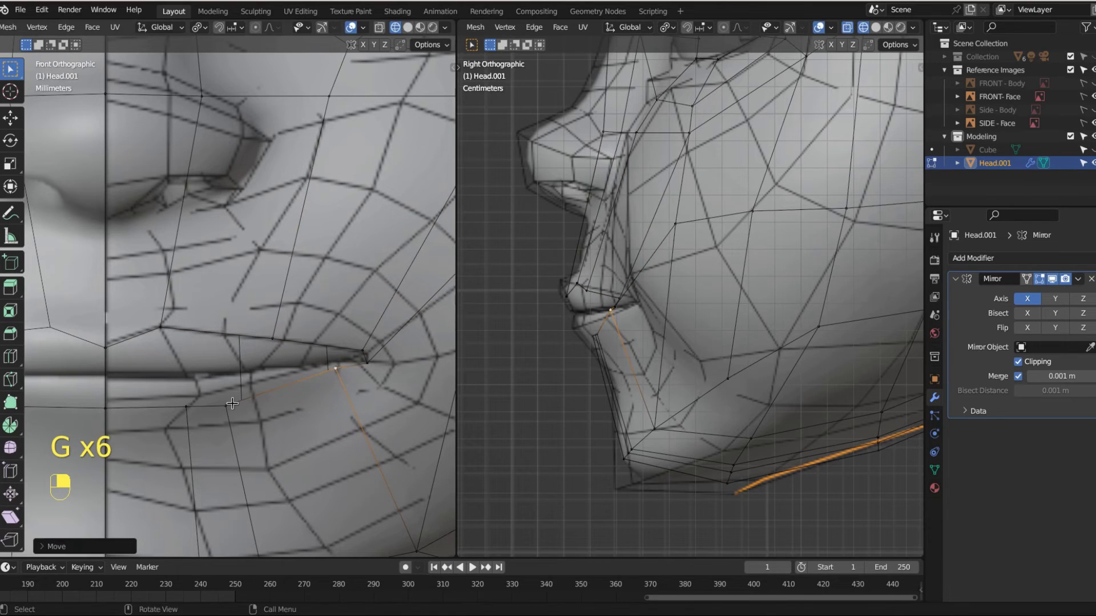
pyautogui.click(232, 404)
pyautogui.press('g')
pyautogui.click(211, 398)
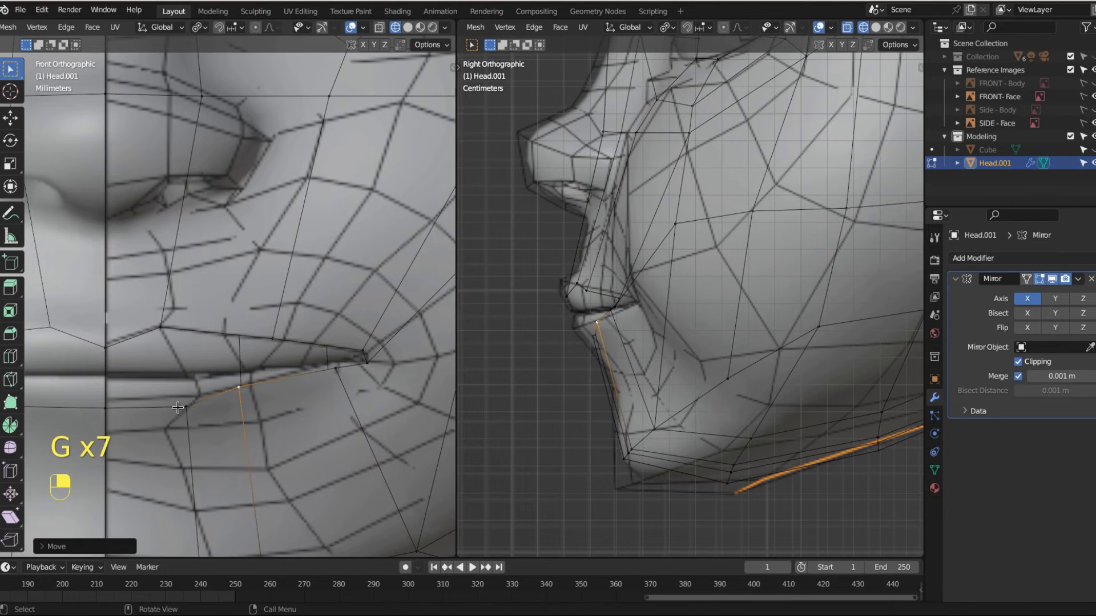
pyautogui.click(178, 407)
pyautogui.press('g')
pyautogui.click(199, 399)
# Raise the centre lower lip vertex to the reference line and refine the lower lip vertex nearest the mouth corner
pyautogui.click(109, 410)
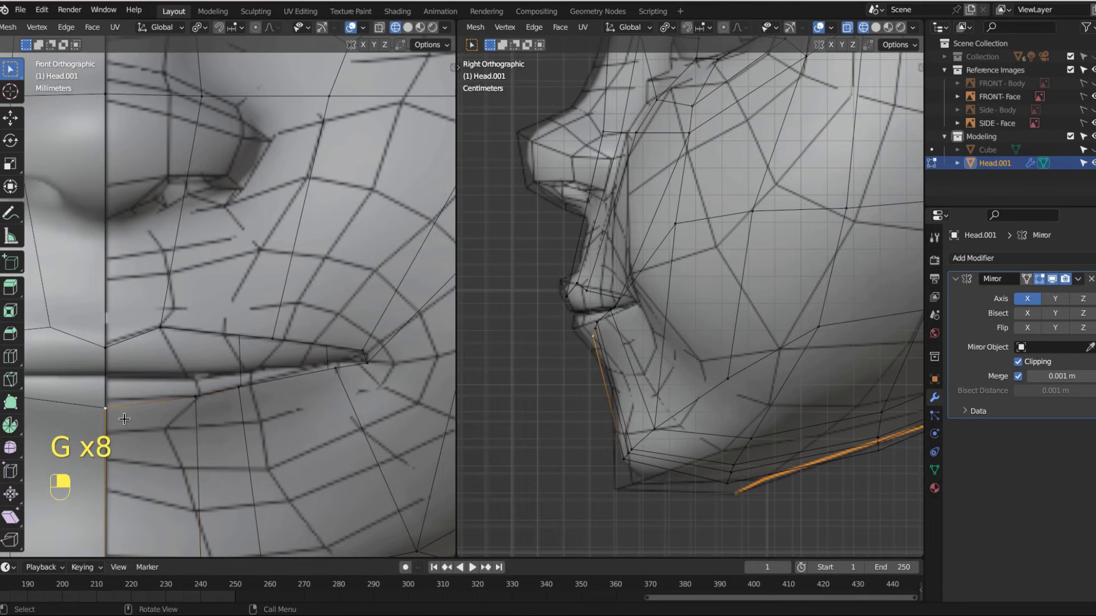
pyautogui.press('g')
pyautogui.click(124, 408)
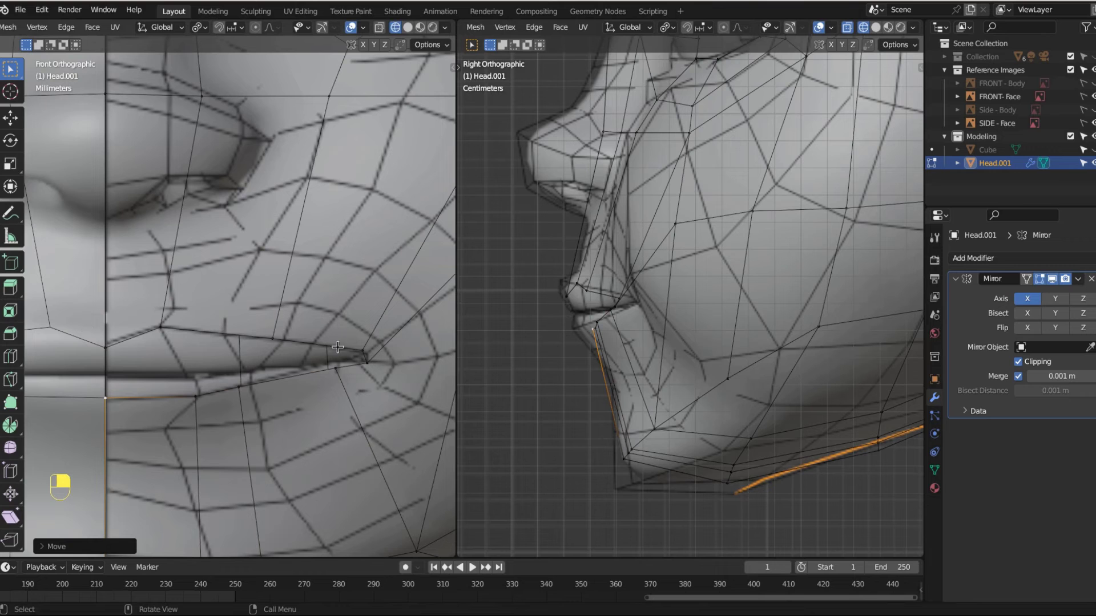
pyautogui.click(336, 367)
pyautogui.press('g')
pyautogui.click(444, 357)
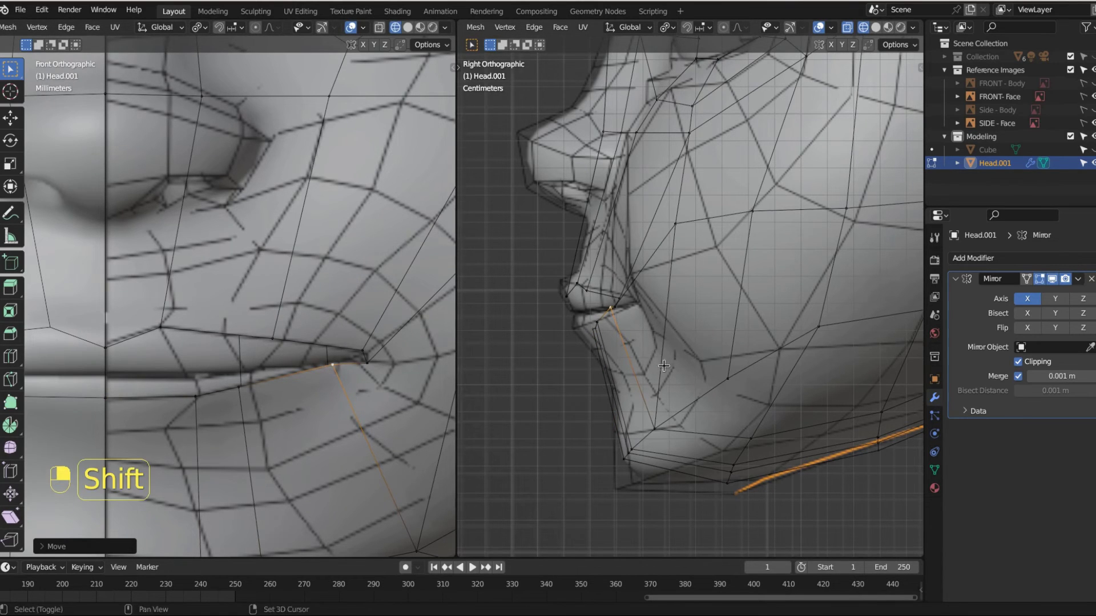
# In side view, move the centre upper lip vertex about 0.004 m up and 0.002 m forward onto the reference lip profile
pyautogui.scroll(4, 656, 358)
pyautogui.keyDown('shift'); pyautogui.moveTo(704, 404); pyautogui.dragTo(750, 390, button='middle'); pyautogui.keyUp('shift')
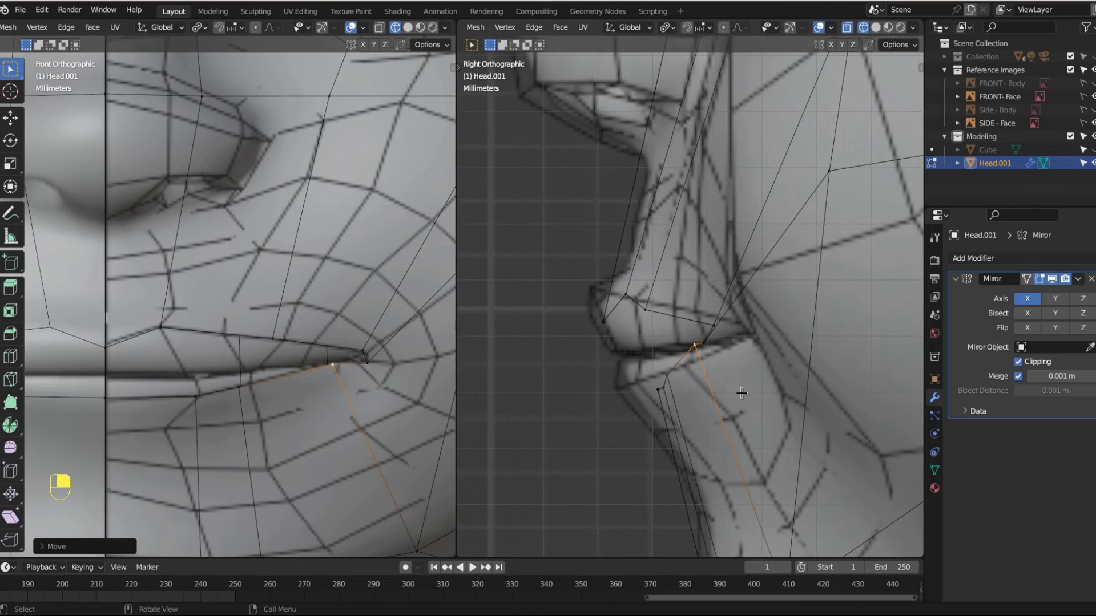
pyautogui.click(607, 322)
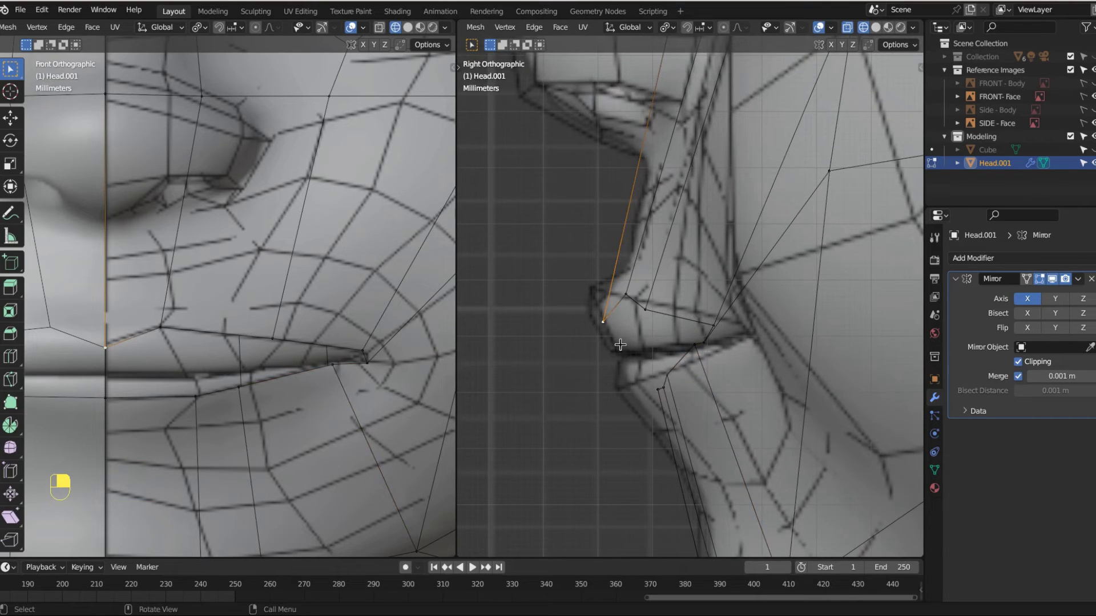
pyautogui.press('g')
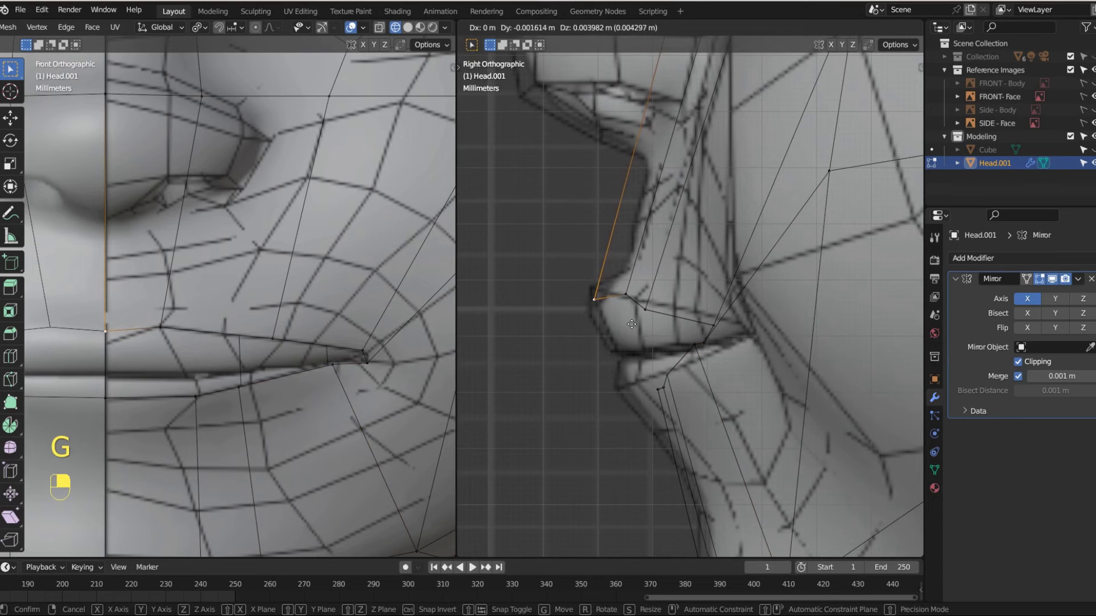
pyautogui.click(631, 324)
# Move the next two upper lip vertices forward along the reference upper lip edge in side view
pyautogui.click(626, 295)
pyautogui.press('g')
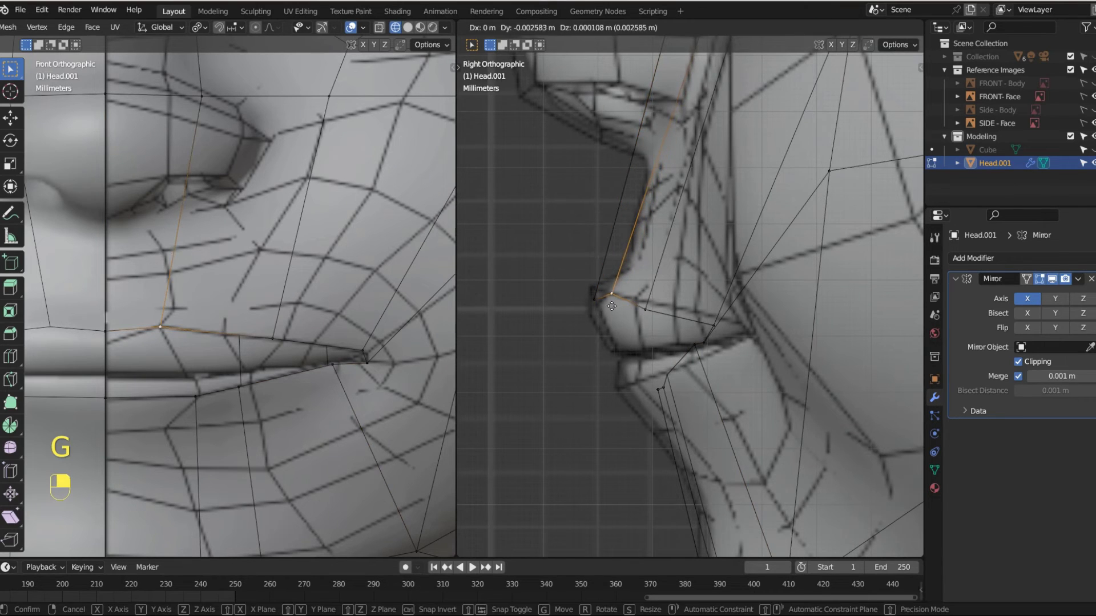
pyautogui.click(642, 311)
pyautogui.press('g')
pyautogui.press('g')
pyautogui.click(683, 320)
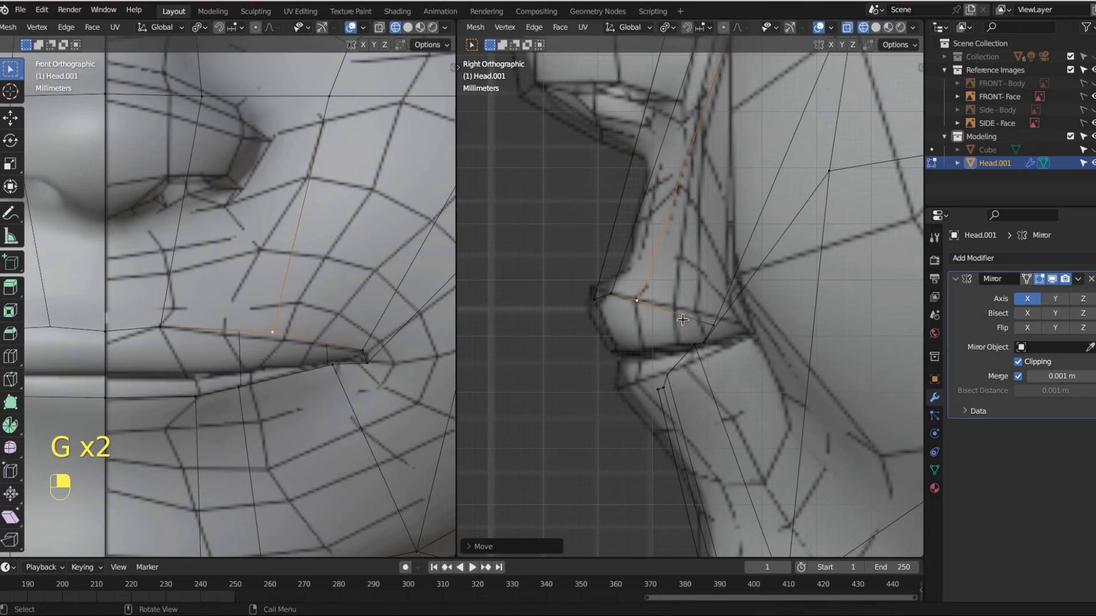
# Move the upper and lower mouth corner vertices back to the reference mouth corner in side view, the lower one by about 0.008 m
pyautogui.click(369, 347)
pyautogui.press('g')
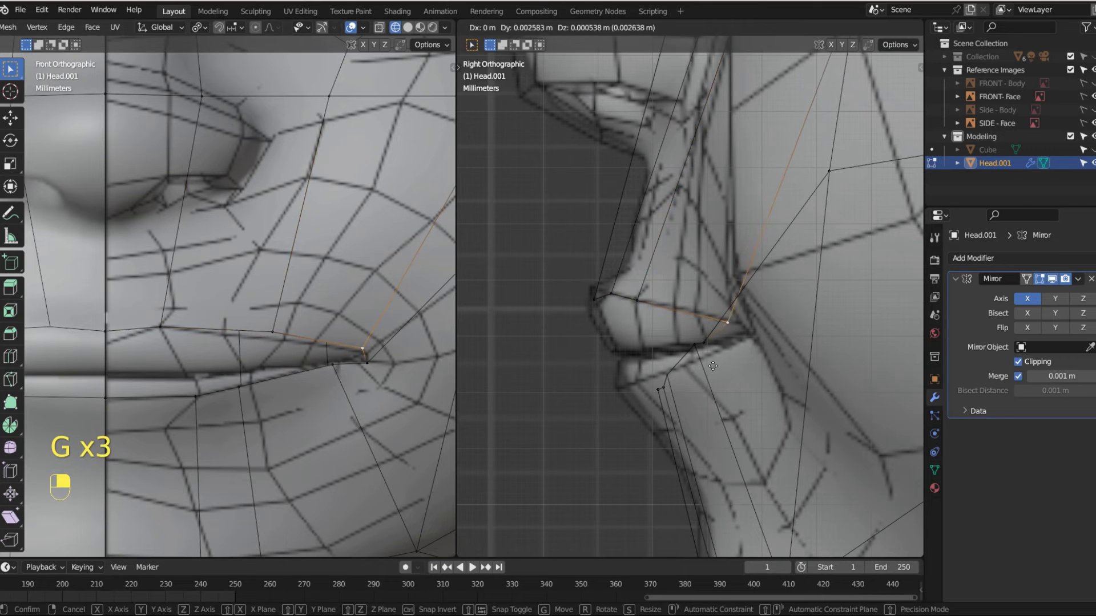
pyautogui.click(718, 363)
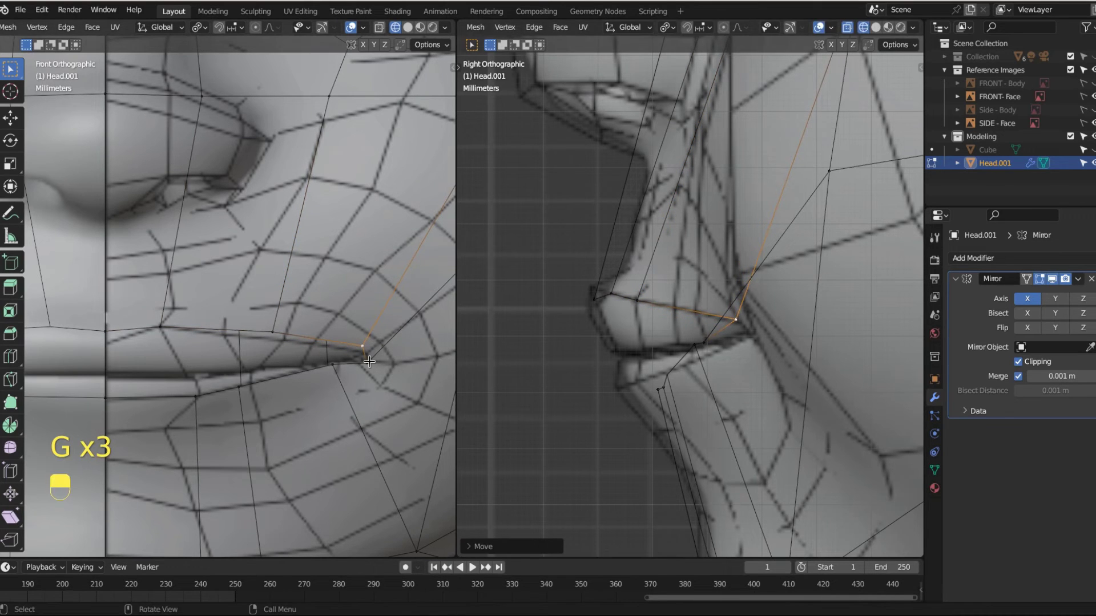
pyautogui.press('g')
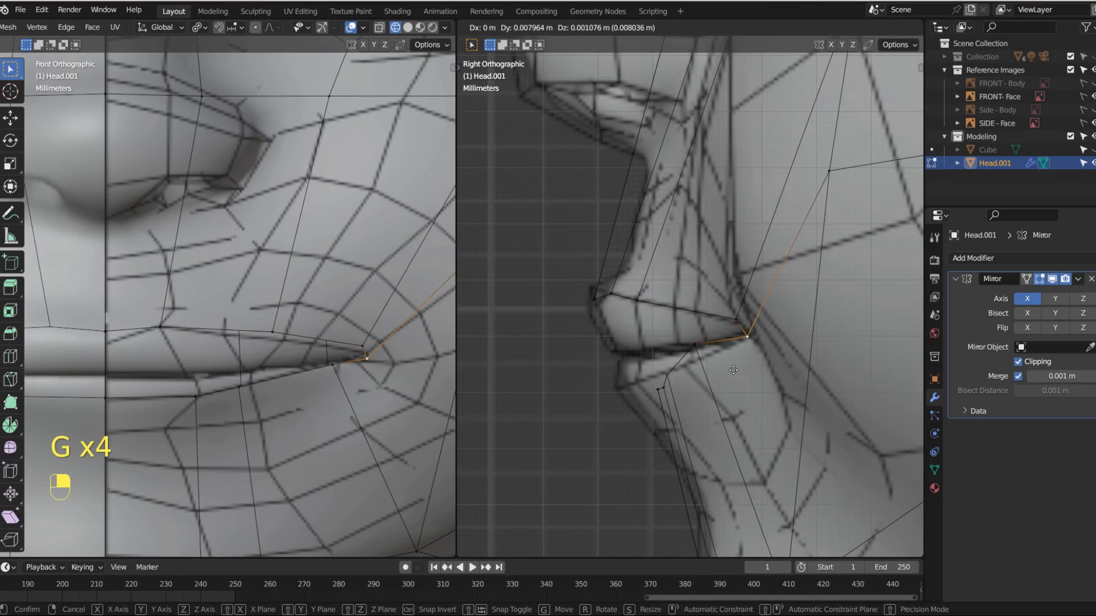
pyautogui.click(734, 371)
# Align the two outer lower lip vertices with the reference lower lip edge in side view
pyautogui.click(700, 349)
pyautogui.press('g')
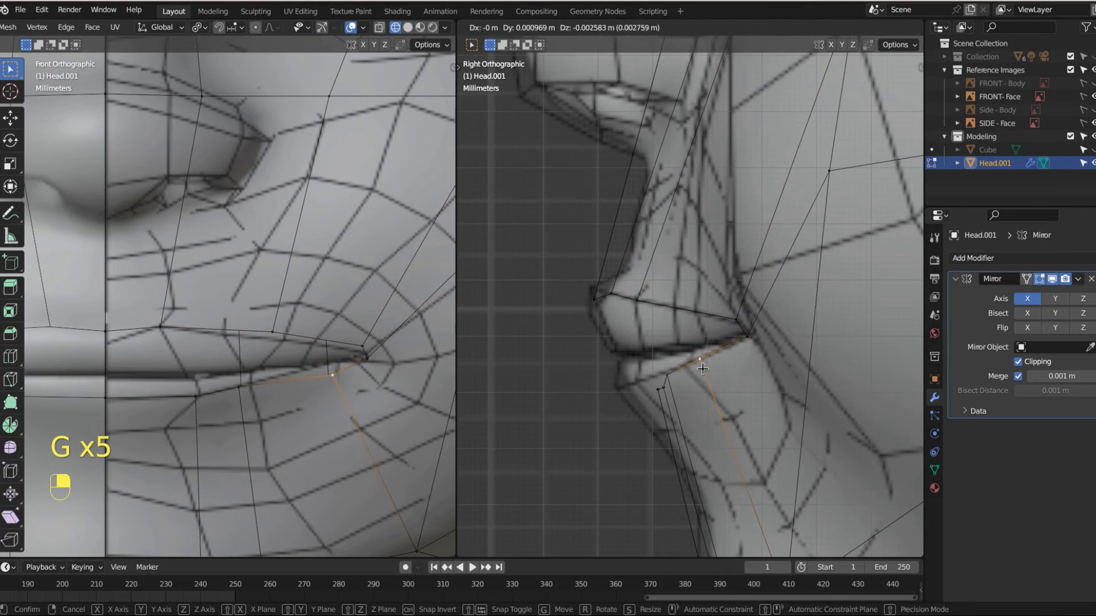
pyautogui.click(701, 360)
pyautogui.click(661, 372)
pyautogui.press('g')
pyautogui.click(657, 371)
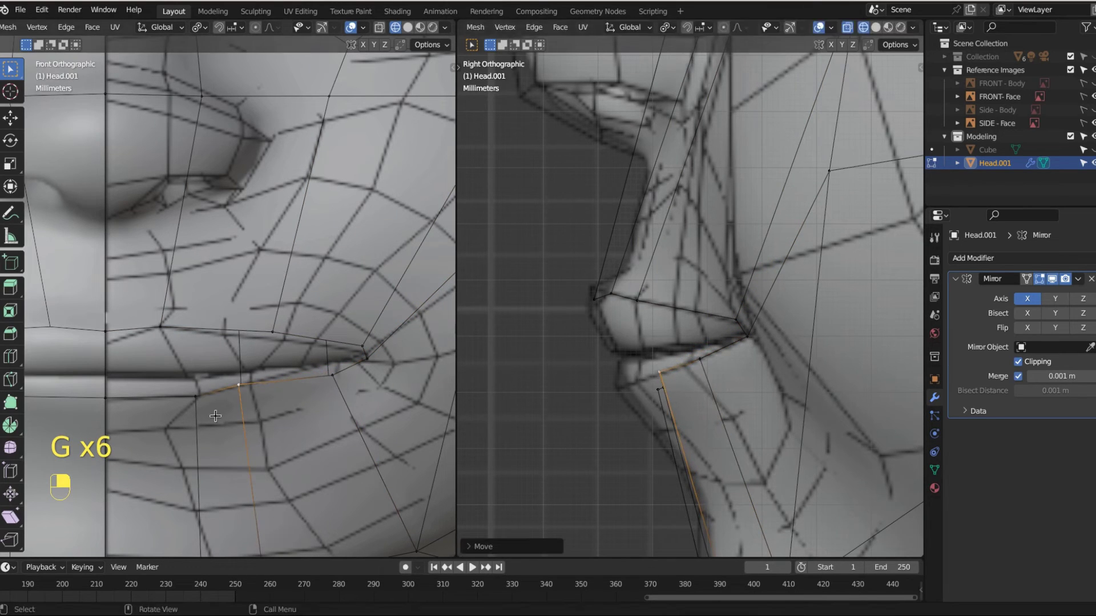
# Move the lower lip vertex beside the centre inward in front view and forward onto the reference lip edge in side view
pyautogui.click(342, 376)
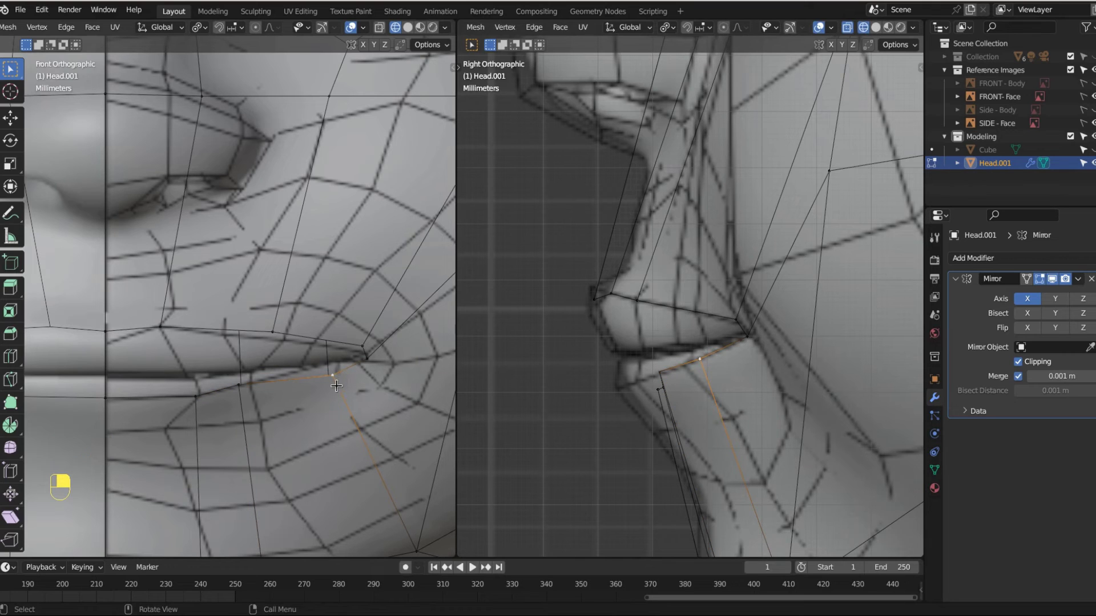
pyautogui.click(239, 388)
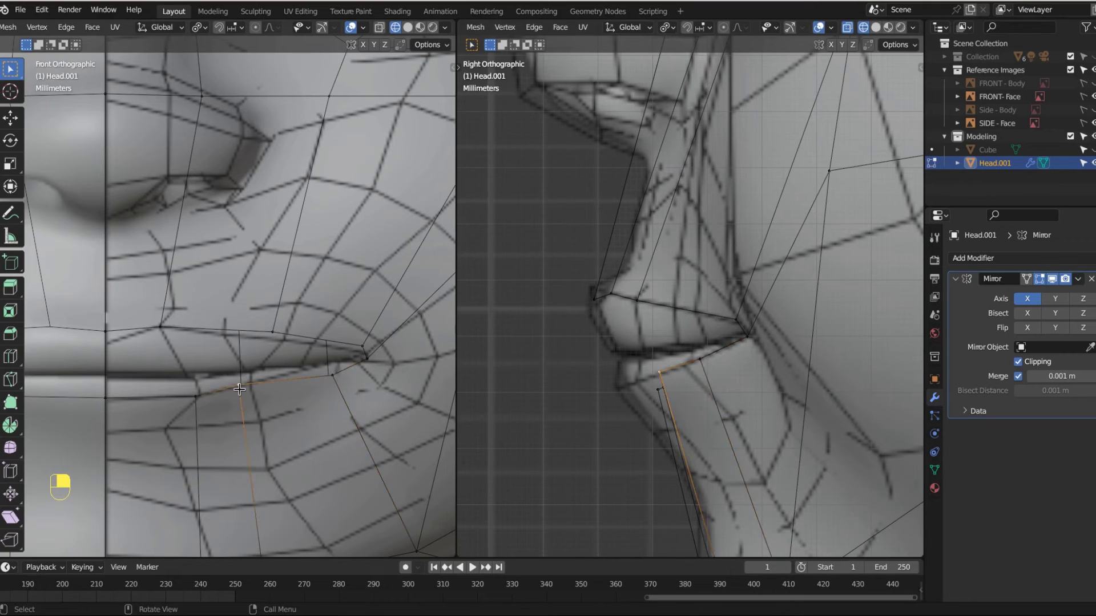
pyautogui.click(198, 399)
pyautogui.press('g')
pyautogui.click(222, 414)
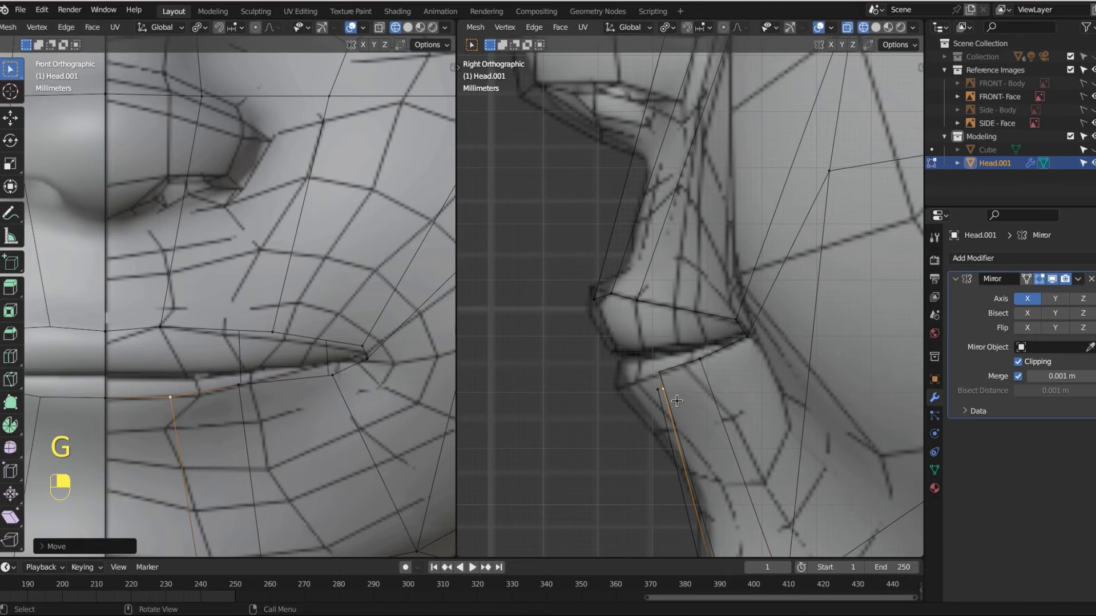
pyautogui.press('g')
pyautogui.click(645, 395)
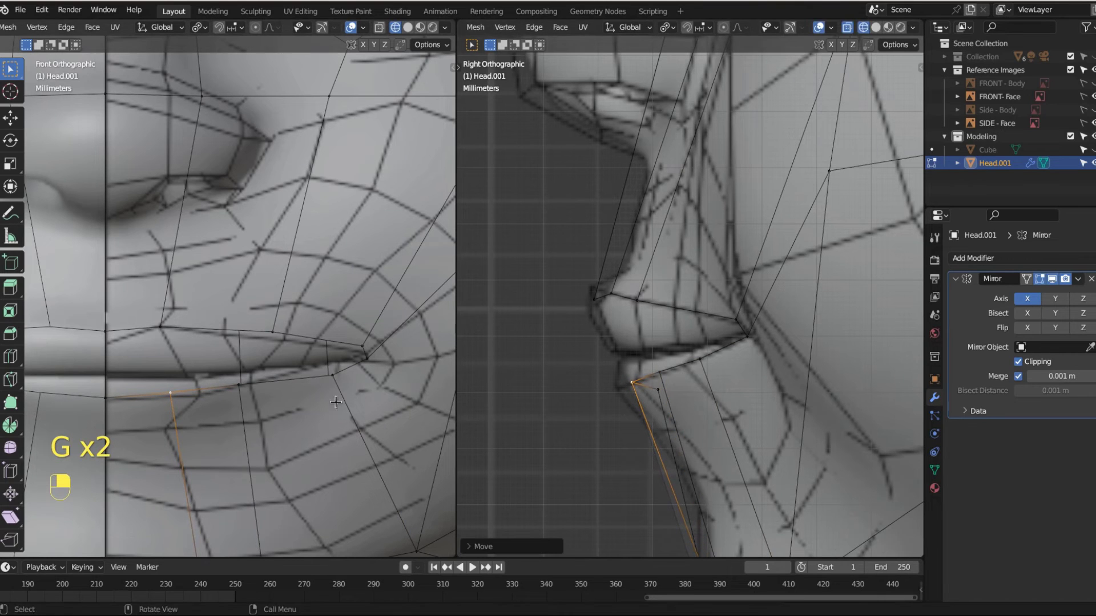
# Move the centre lower lip vertex about 0.007 m forward in side view and realign the next two vertices with the lip edge
pyautogui.click(114, 402)
pyautogui.press('g')
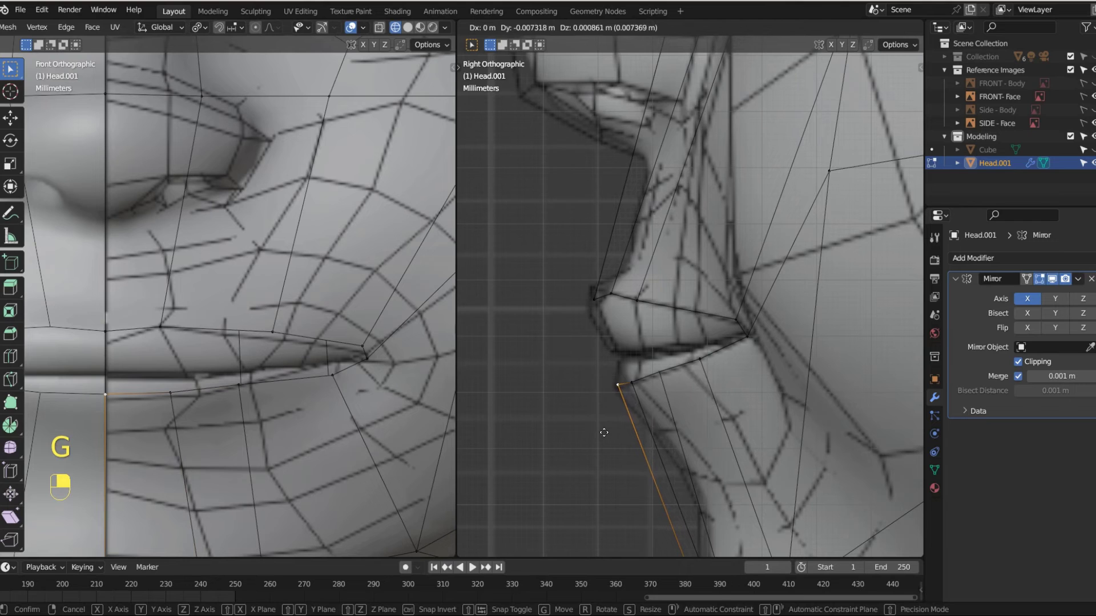
pyautogui.click(604, 432)
pyautogui.click(660, 375)
pyautogui.press('g')
pyautogui.click(668, 375)
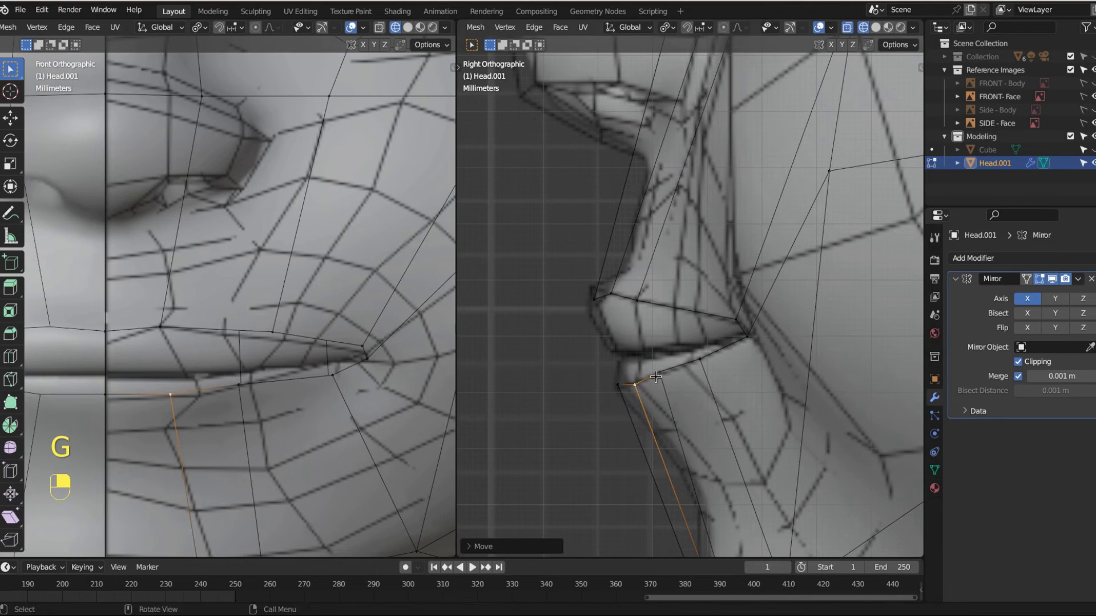
pyautogui.press('g')
pyautogui.click(679, 375)
# Show the head in solid shading in perspective and move the rear cheek vertex about 0.016 m outward, back and down
pyautogui.scroll(-2, 329, 426)
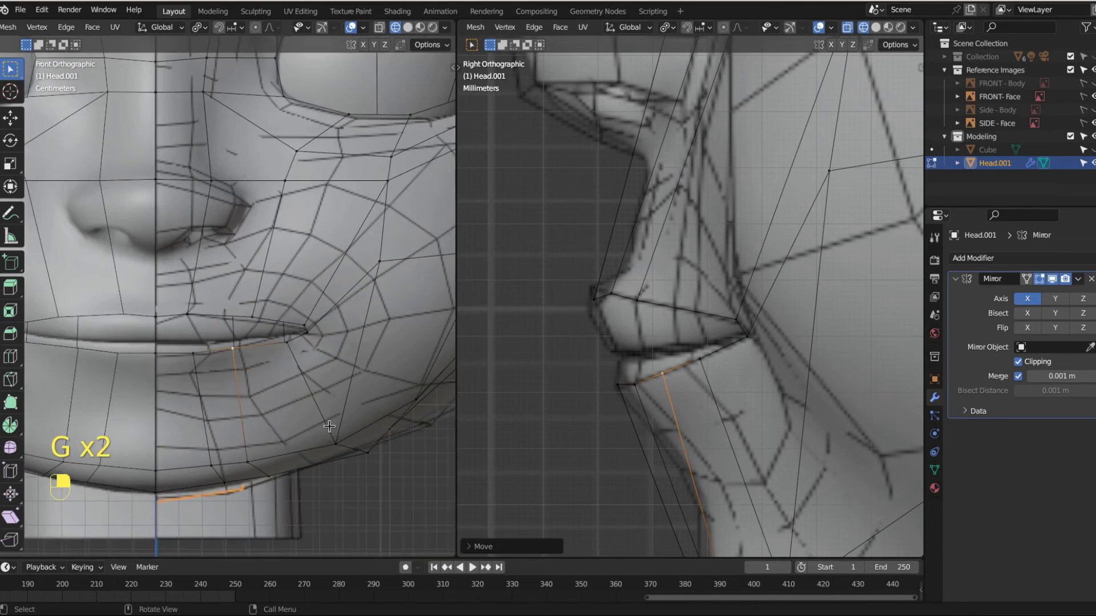
pyautogui.click(407, 28)
pyautogui.moveTo(296, 308); pyautogui.dragTo(254, 316, button='middle')
pyautogui.moveTo(171, 318); pyautogui.dragTo(245, 323, button='middle')
pyautogui.scroll(-2, 841, 358)
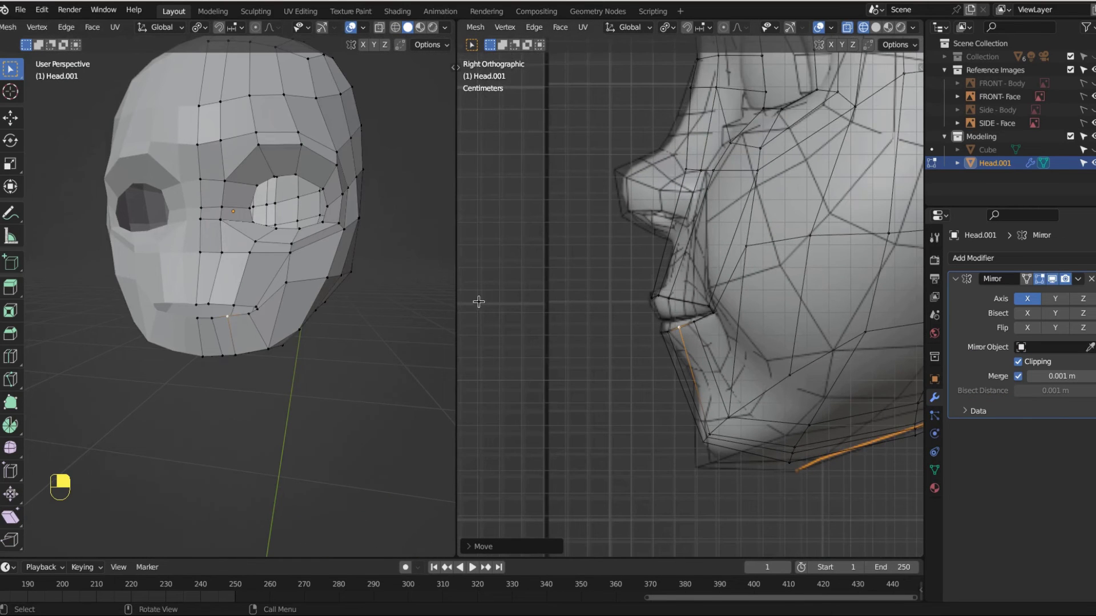
pyautogui.scroll(3, 282, 318)
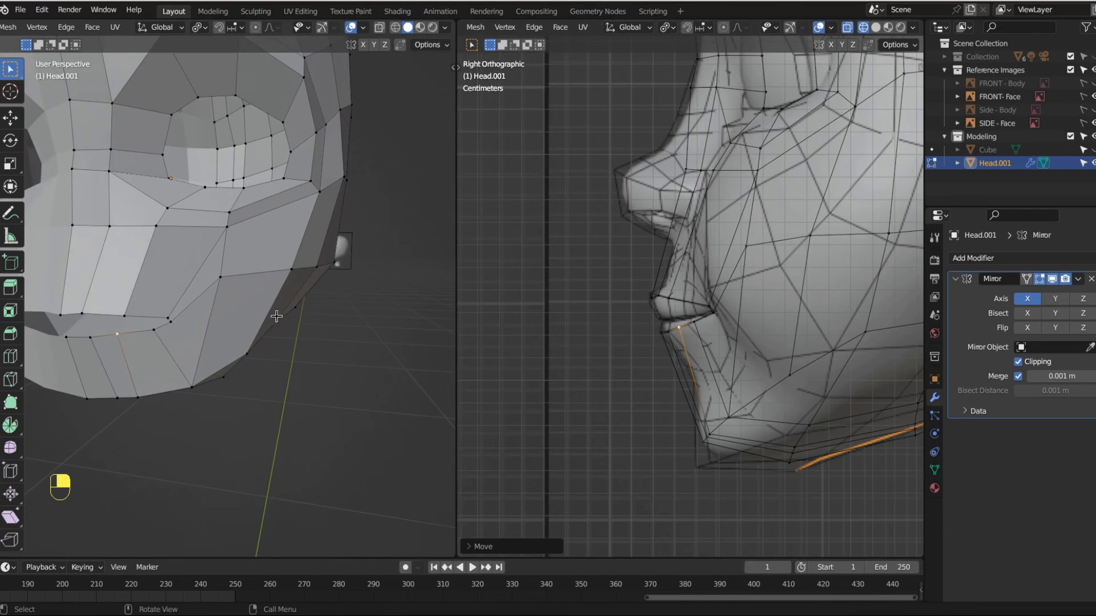
pyautogui.keyDown('shift'); pyautogui.moveTo(276, 313); pyautogui.dragTo(190, 294, button='middle'); pyautogui.keyUp('shift')
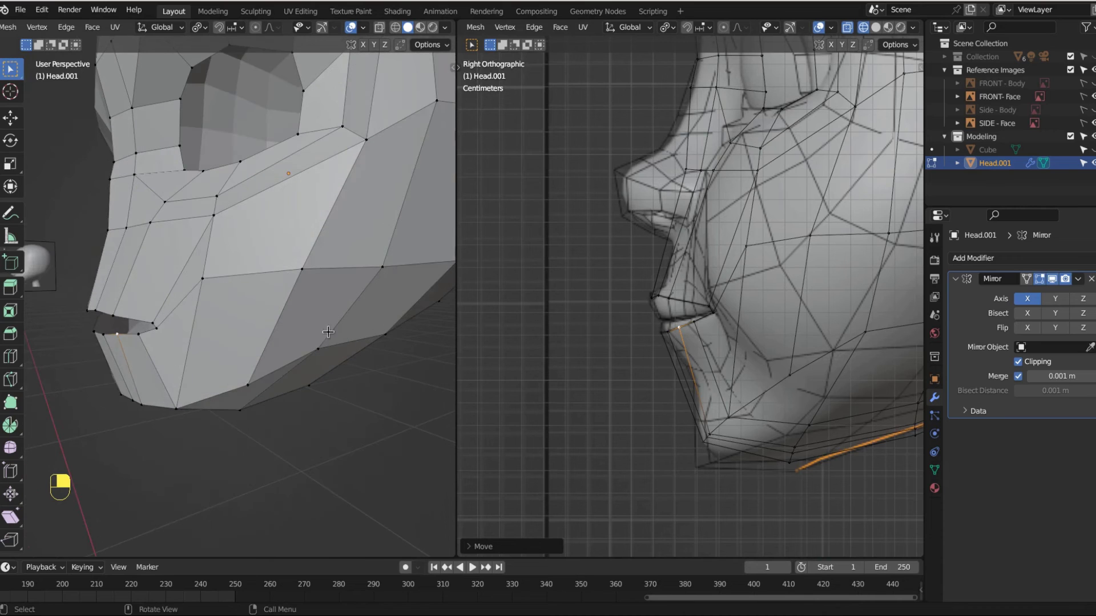
pyautogui.press('g')
pyautogui.press('g')
pyautogui.scroll(-5, 354, 308)
pyautogui.press('g')
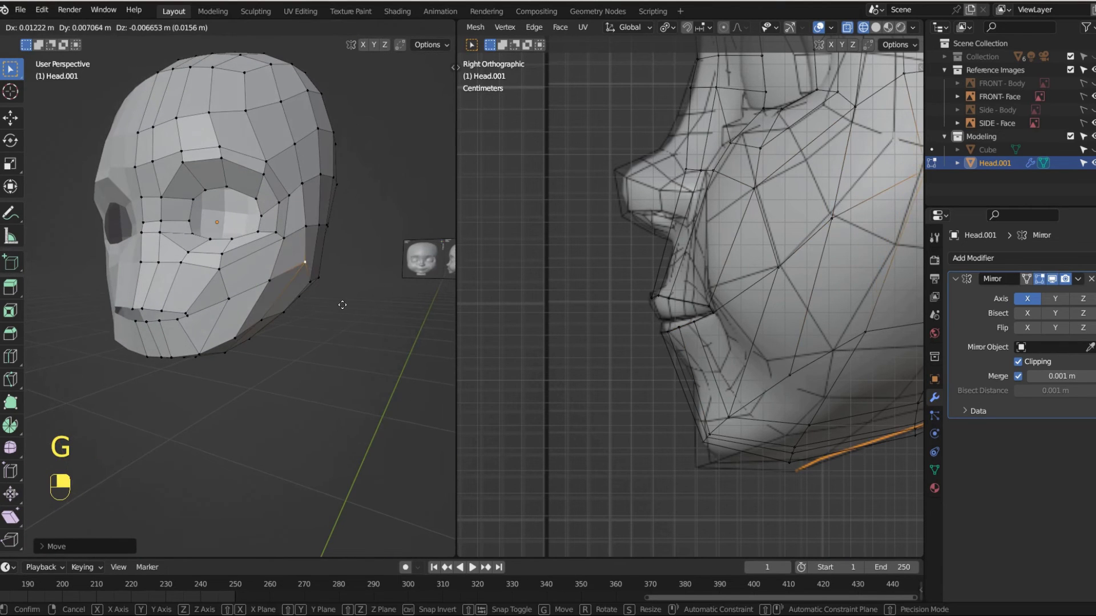
pyautogui.click(343, 305)
# Raise the chin-side vertex below the mouth corner about 0.013 m to smooth the lower face
pyautogui.moveTo(342, 305); pyautogui.dragTo(228, 324, button='middle')
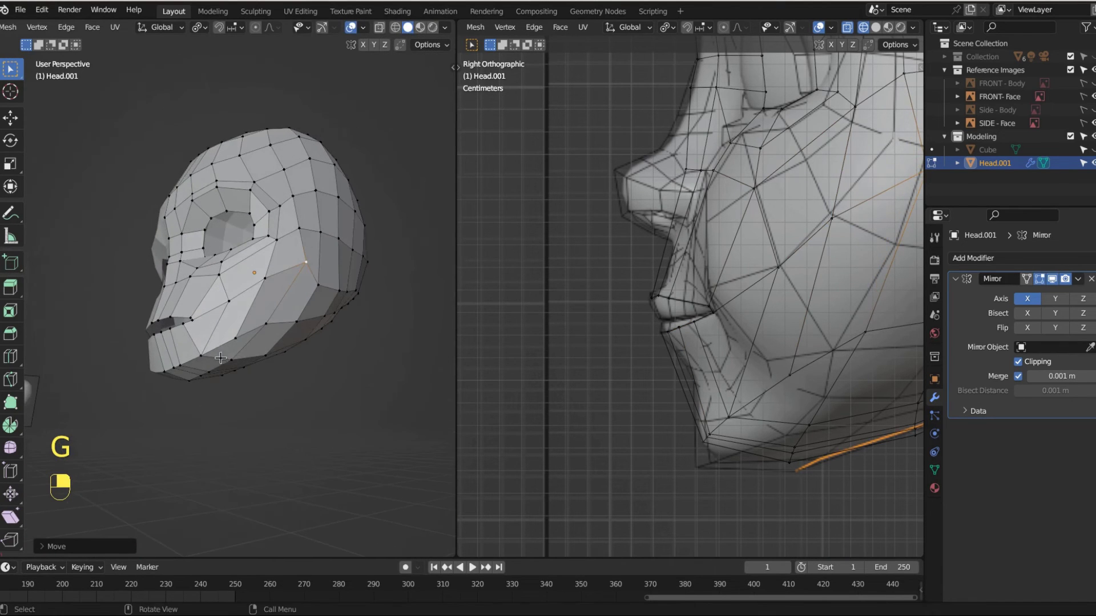
pyautogui.moveTo(210, 375)
pyautogui.mouseDown(button='middle')
pyautogui.moveTo(188, 384)
pyautogui.moveTo(206, 386)
pyautogui.mouseUp(button='middle')
pyautogui.scroll(3, 202, 391)
pyautogui.click(207, 384)
pyautogui.press('g')
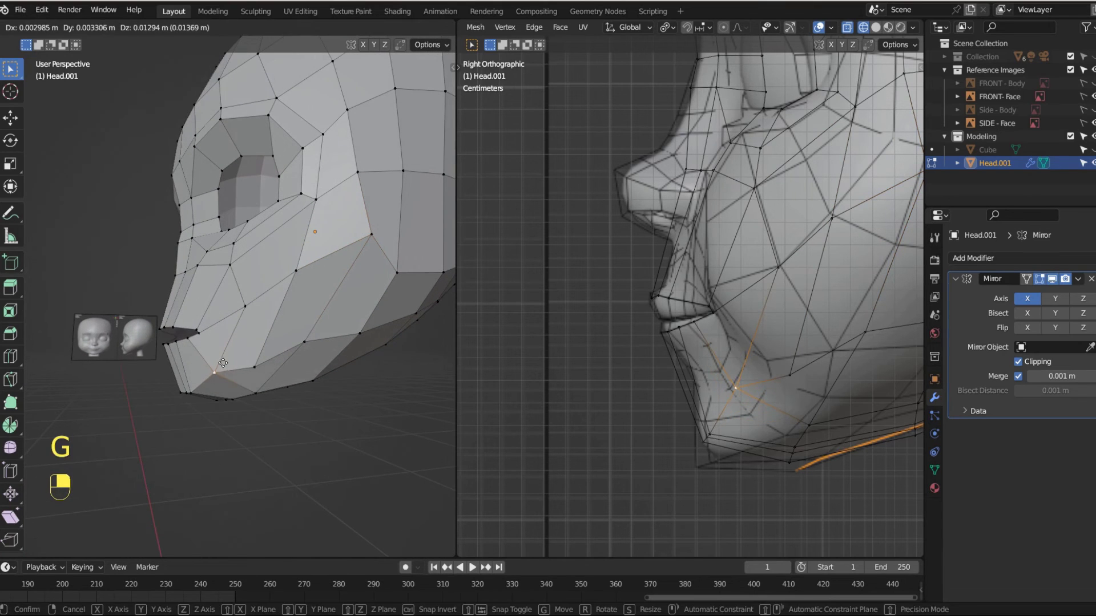
pyautogui.click(220, 362)
# Move the rear cheek vertex up and back in side view, and push the lower jaw contour vertex outward in front view
pyautogui.press('KP_1')
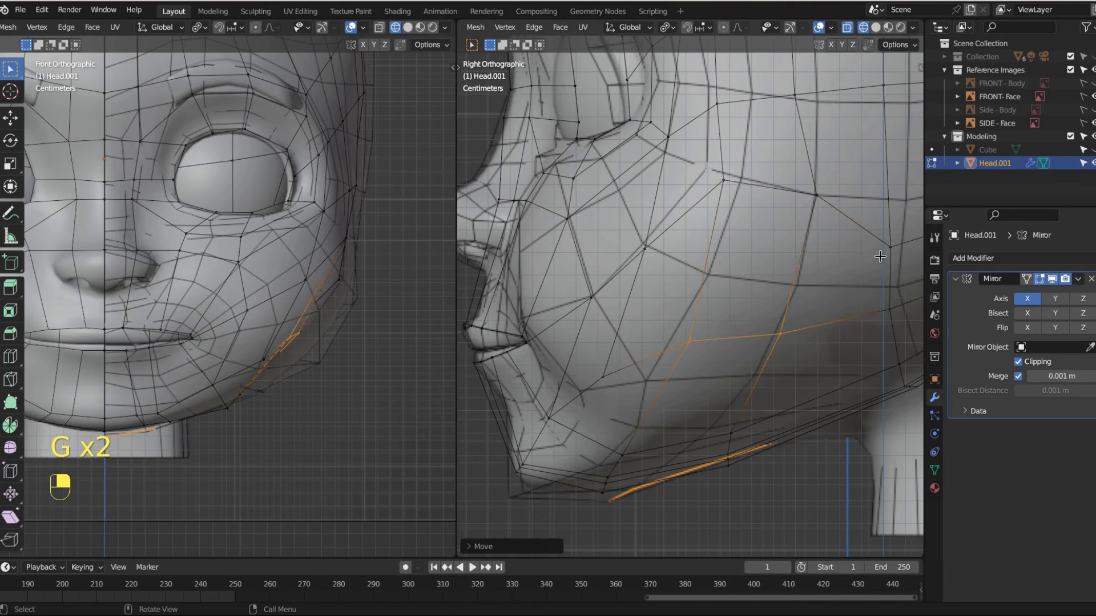
pyautogui.press('g')
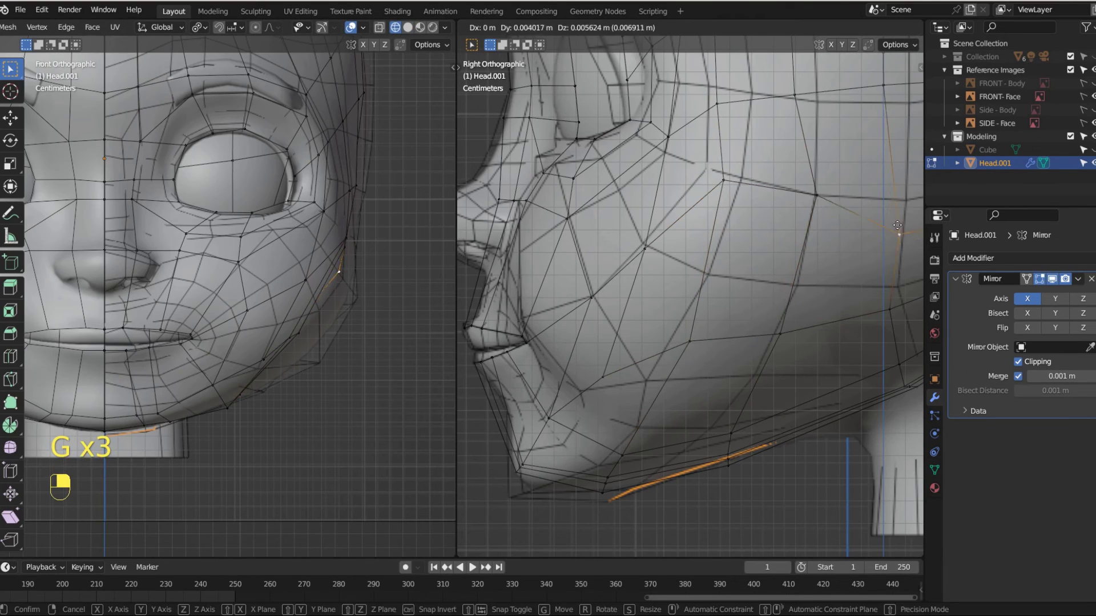
pyautogui.click(643, 207)
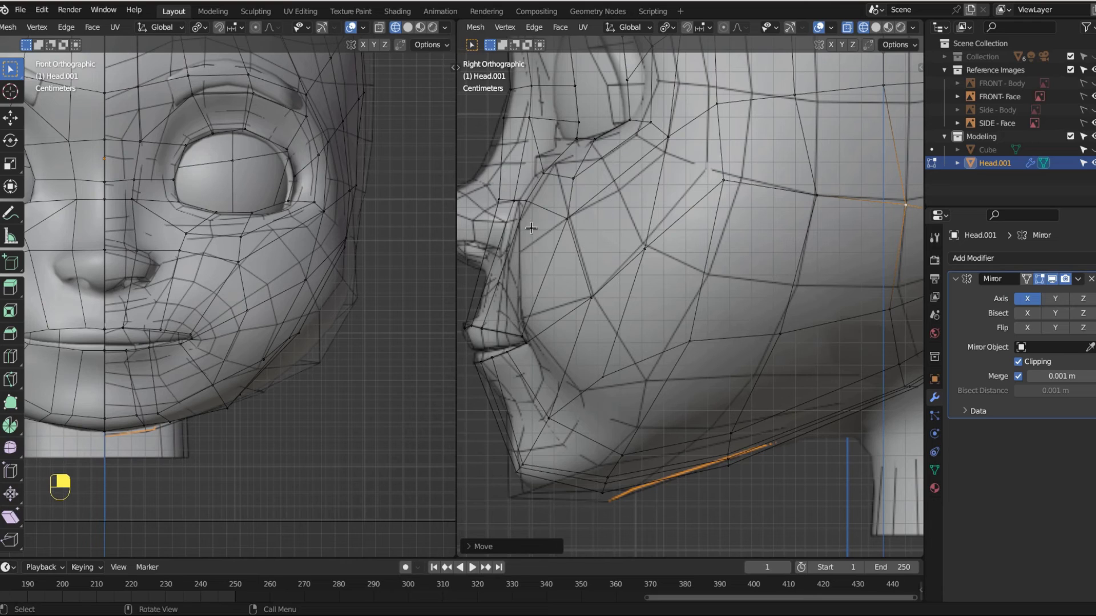
pyautogui.click(302, 341)
pyautogui.press('g')
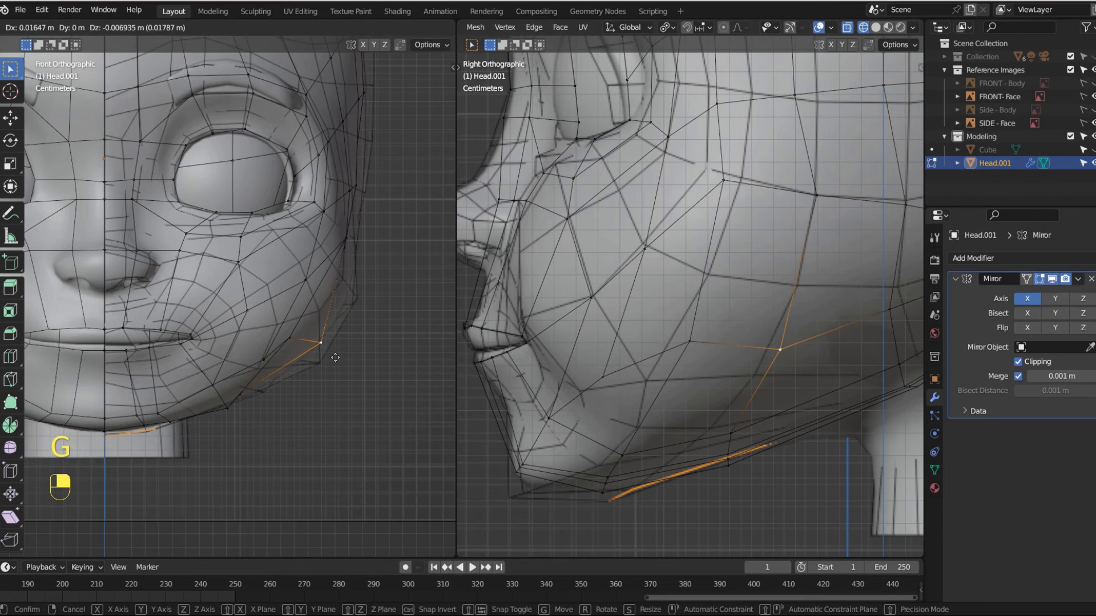
pyautogui.click(304, 337)
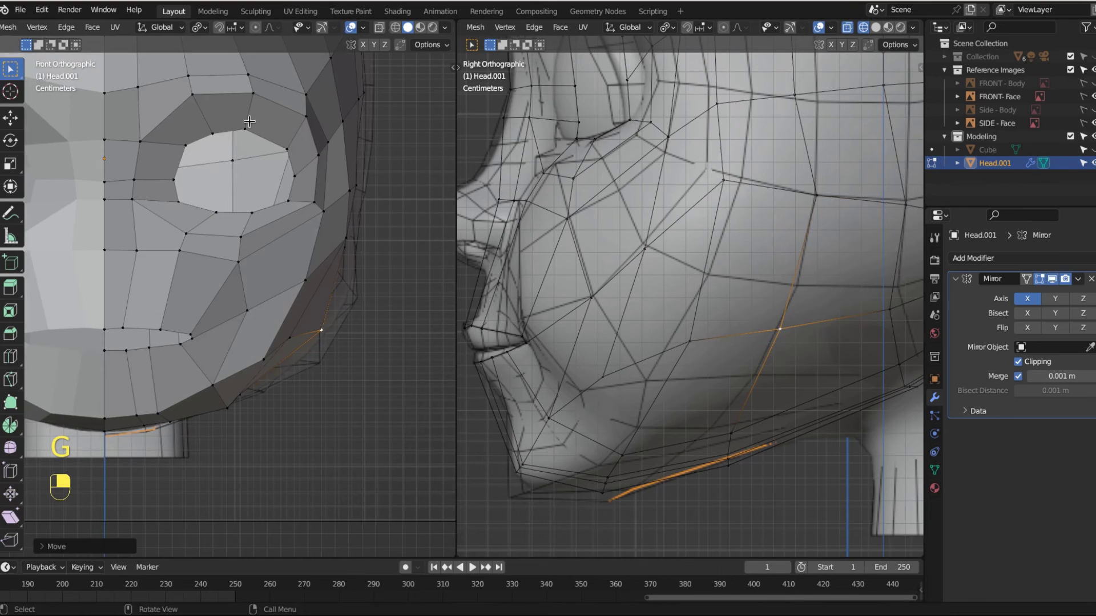
# Enable proportional editing and move the jaw contour vertex about 0.007 m outward in front view with a proportional size of about 0.063 m
pyautogui.click(255, 27)
pyautogui.press('g')
pyautogui.scroll(4, 320, 374)
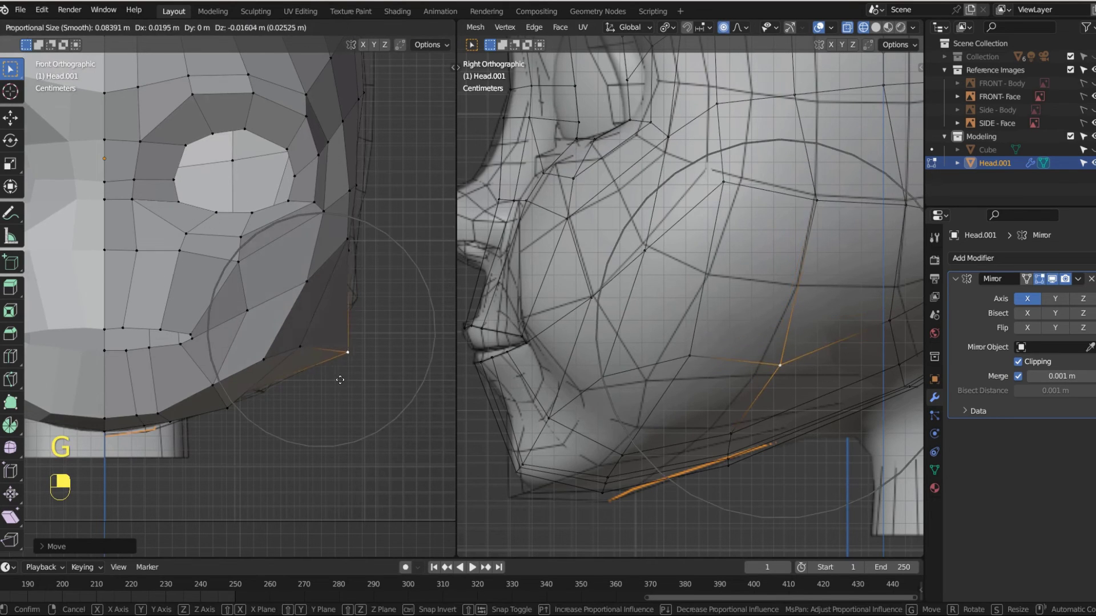
pyautogui.scroll(-4, 328, 378)
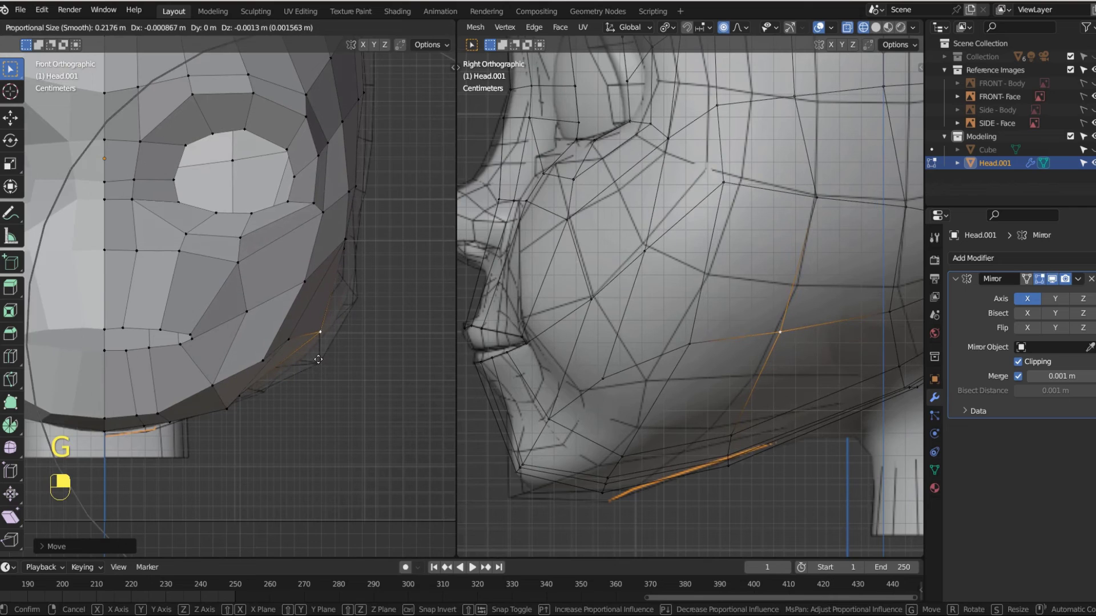
pyautogui.scroll(8, 319, 365)
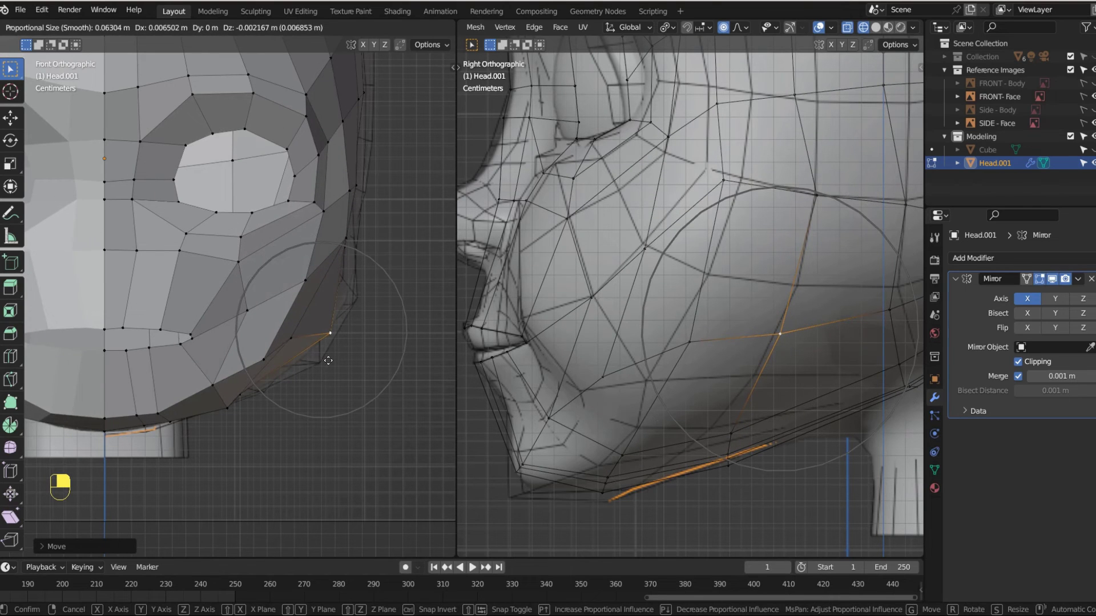
pyautogui.click(327, 360)
# Round the jaw by moving the next vertex toward the chin outward and down and raising the one behind it, using proportional editing
pyautogui.press('g')
pyautogui.press('g')
pyautogui.press('g')
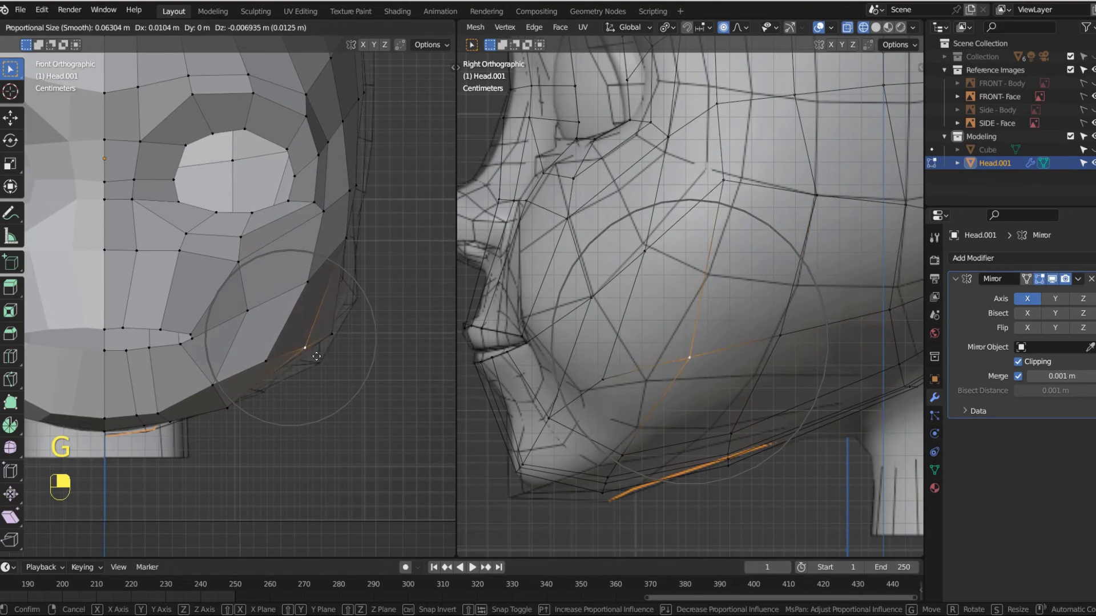
pyautogui.scroll(7, 320, 314)
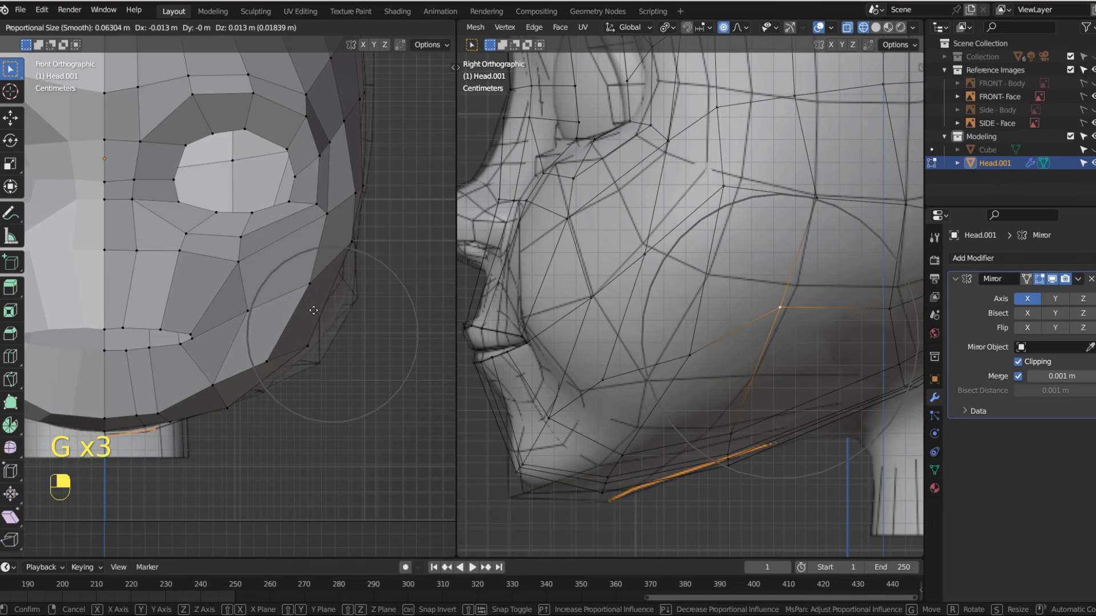
pyautogui.scroll(-4, 330, 325)
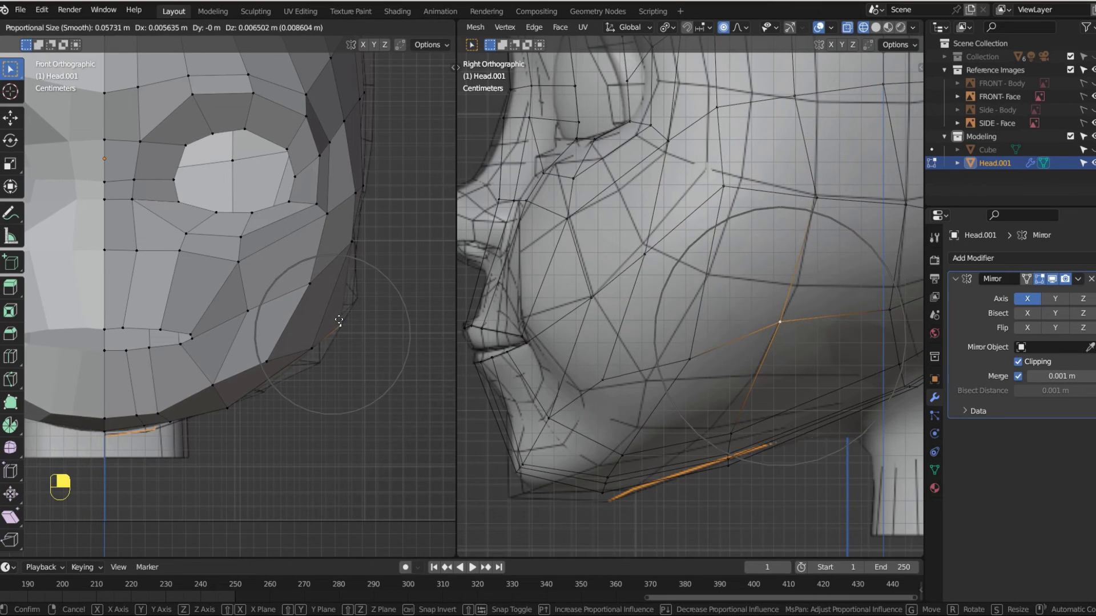
pyautogui.click(330, 331)
# Pull the front cheek vertex about 0.007 m forward with a proportional size of about 0.084 m
pyautogui.moveTo(330, 331); pyautogui.dragTo(274, 319, button='middle')
pyautogui.click(236, 265)
pyautogui.press('g')
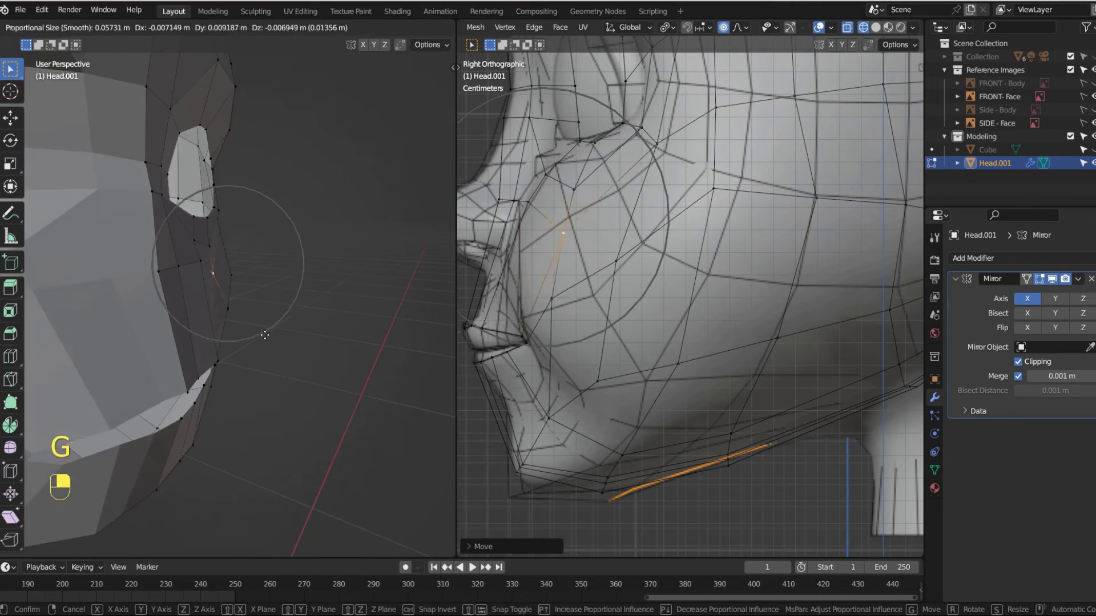
pyautogui.scroll(-1, 282, 331)
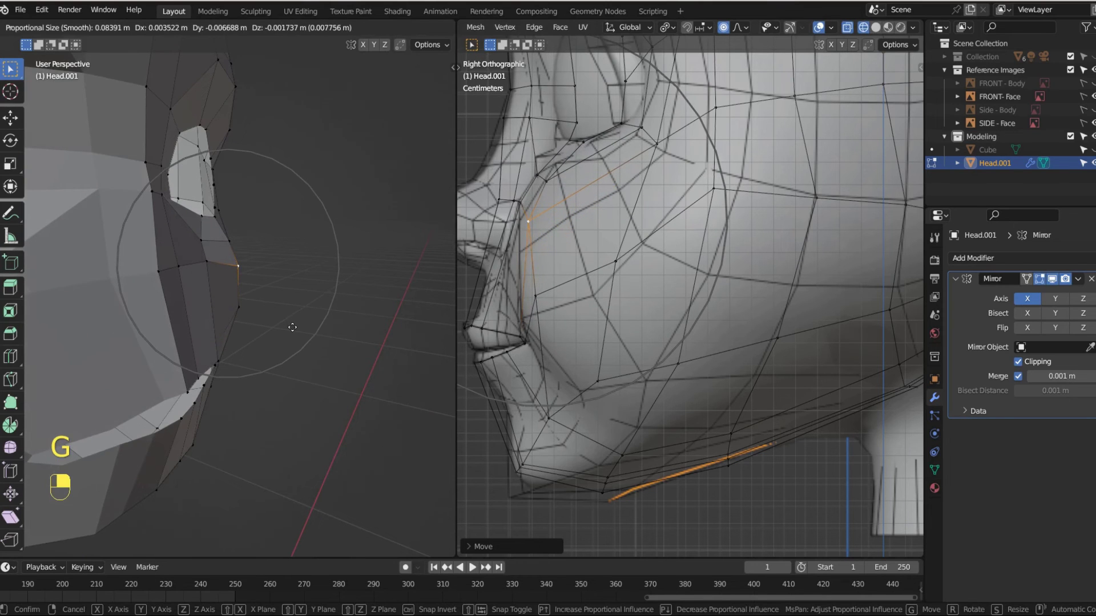
pyautogui.click(292, 328)
# Examine the cheek and jaw shape from several angles in solid shading, and return the other viewport to a front wireframe view
pyautogui.scroll(-5, 586, 269)
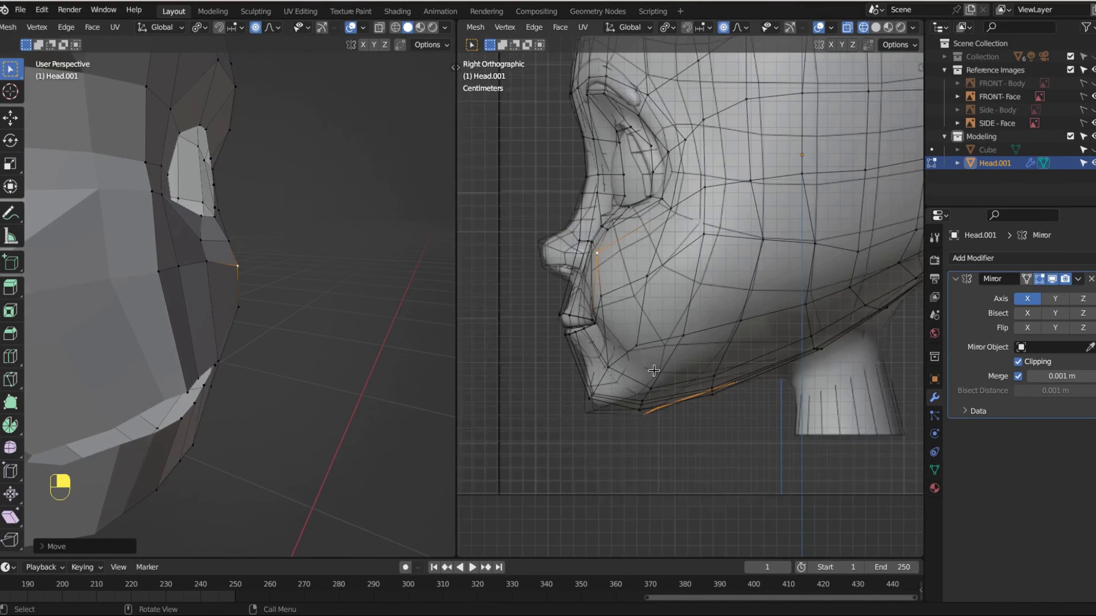
pyautogui.moveTo(587, 269); pyautogui.dragTo(797, 100, button='middle')
pyautogui.click(876, 27)
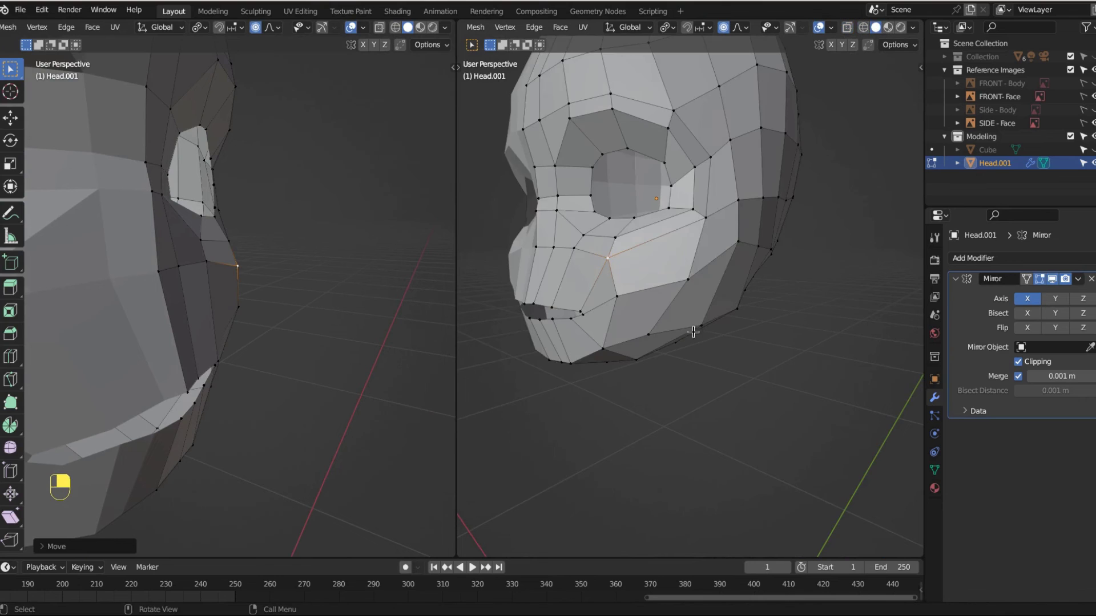
pyautogui.scroll(4, 693, 325)
pyautogui.moveTo(815, 345)
pyautogui.mouseDown(button='middle')
pyautogui.moveTo(553, 335)
pyautogui.moveTo(622, 377)
pyautogui.moveTo(605, 371)
pyautogui.mouseUp(button='middle')
pyautogui.press('KP_1')
pyautogui.hotkey('shift', 'z')
pyautogui.scroll(3, 294, 335)
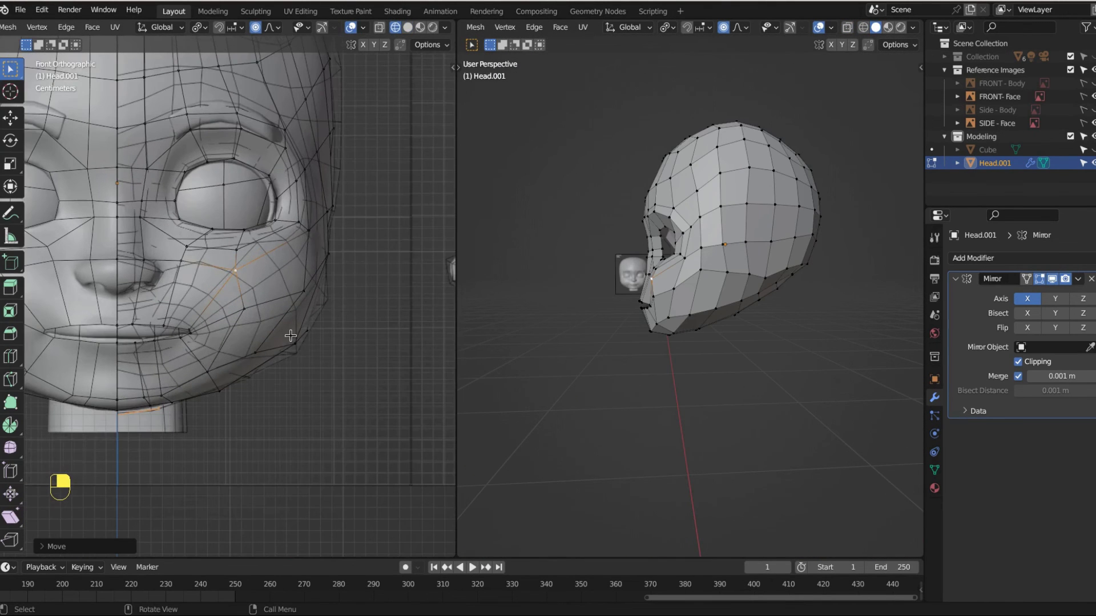
# Raise the rear jaw edge vertex up and back with a proportional size of about 0.047 m, and adjust the vertex behind it
pyautogui.moveTo(779, 324); pyautogui.dragTo(766, 286, button='middle')
pyautogui.click(774, 278)
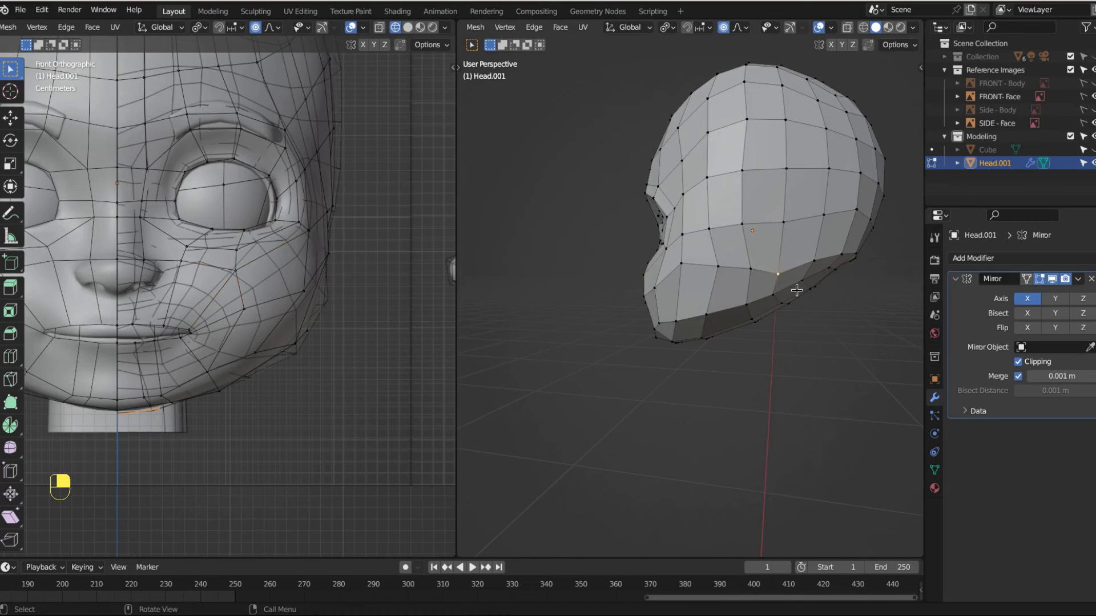
pyautogui.press('g')
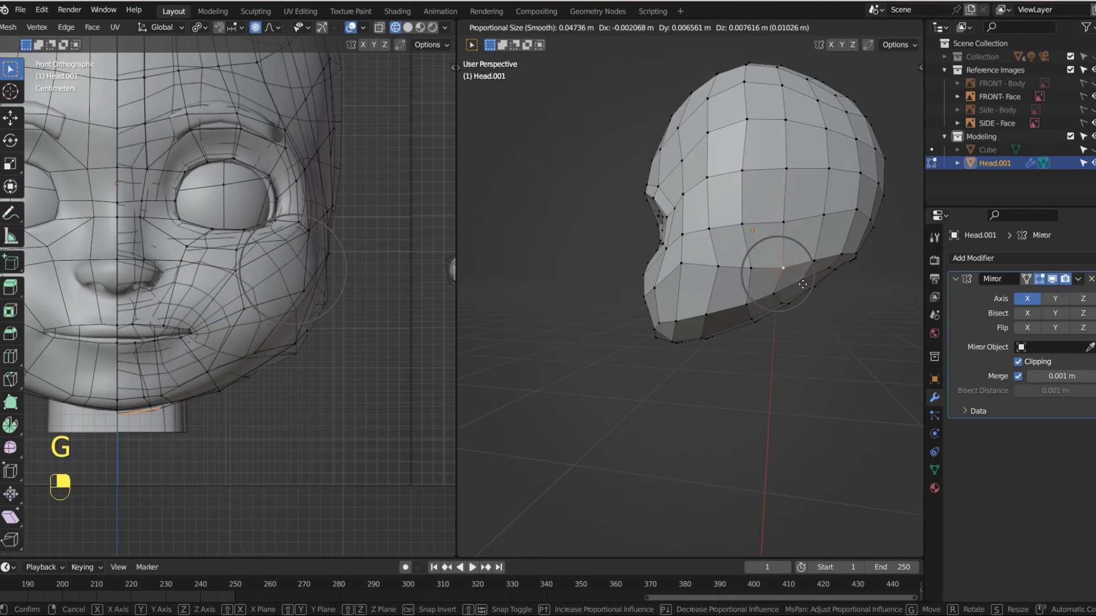
pyautogui.click(799, 284)
pyautogui.click(816, 262)
pyautogui.press('g')
pyautogui.click(817, 268)
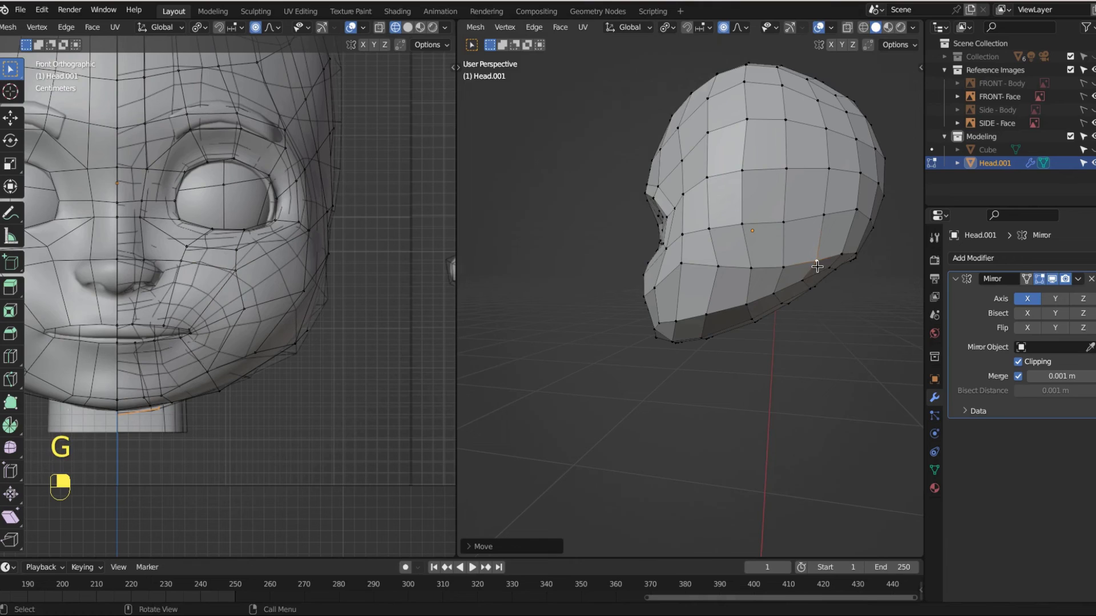
# In right side view, slide the cheek vertex down along its edge by about 0.25 and slide the vertex behind it slightly down
pyautogui.press('KP_3')
pyautogui.click(686, 274)
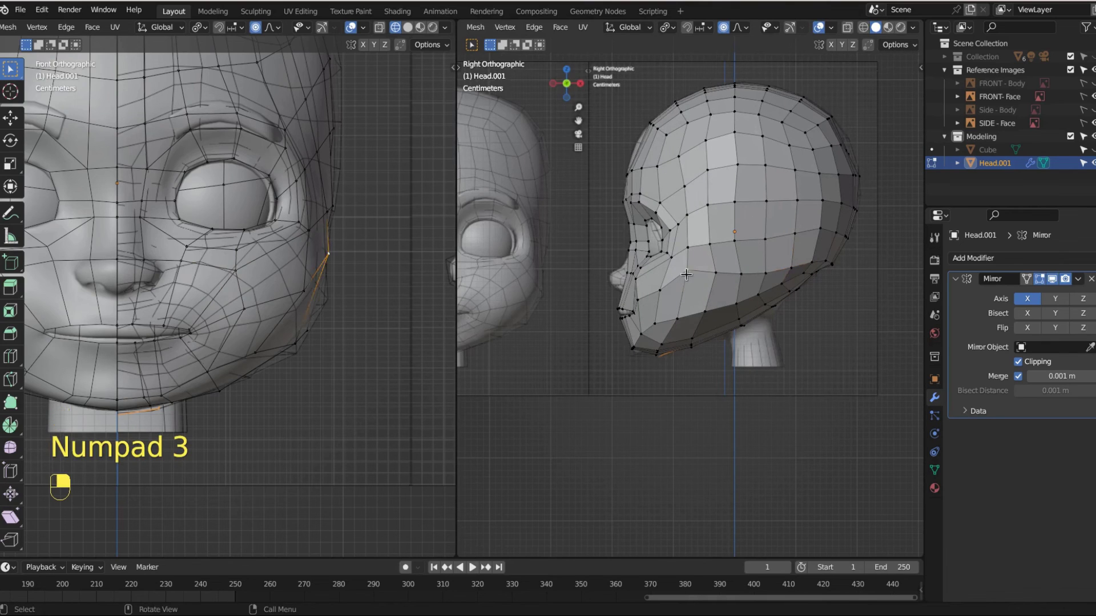
pyautogui.press('g')
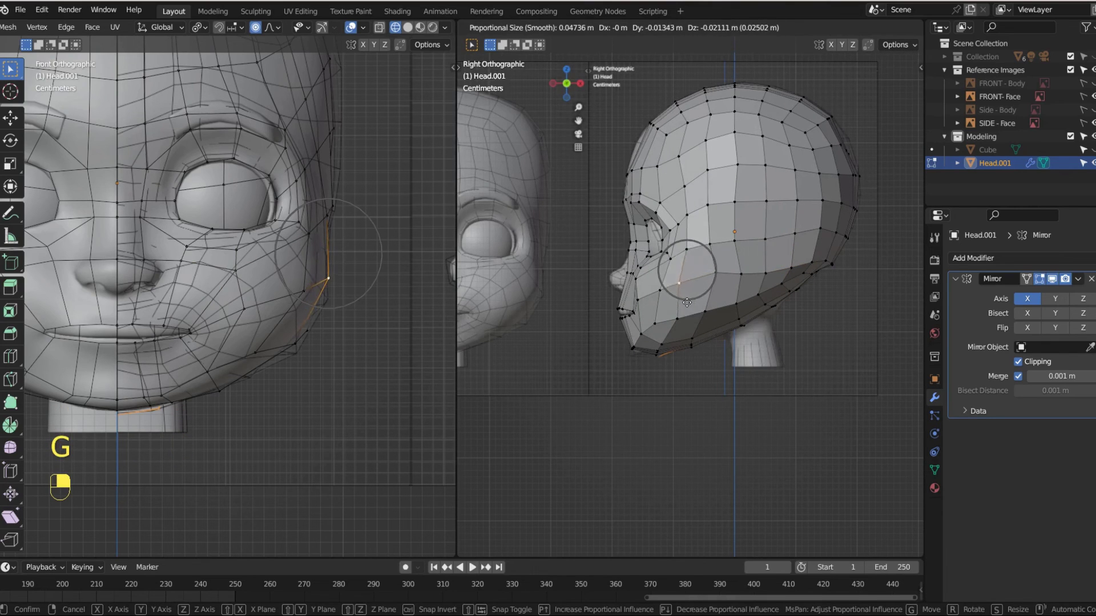
pyautogui.press('g')
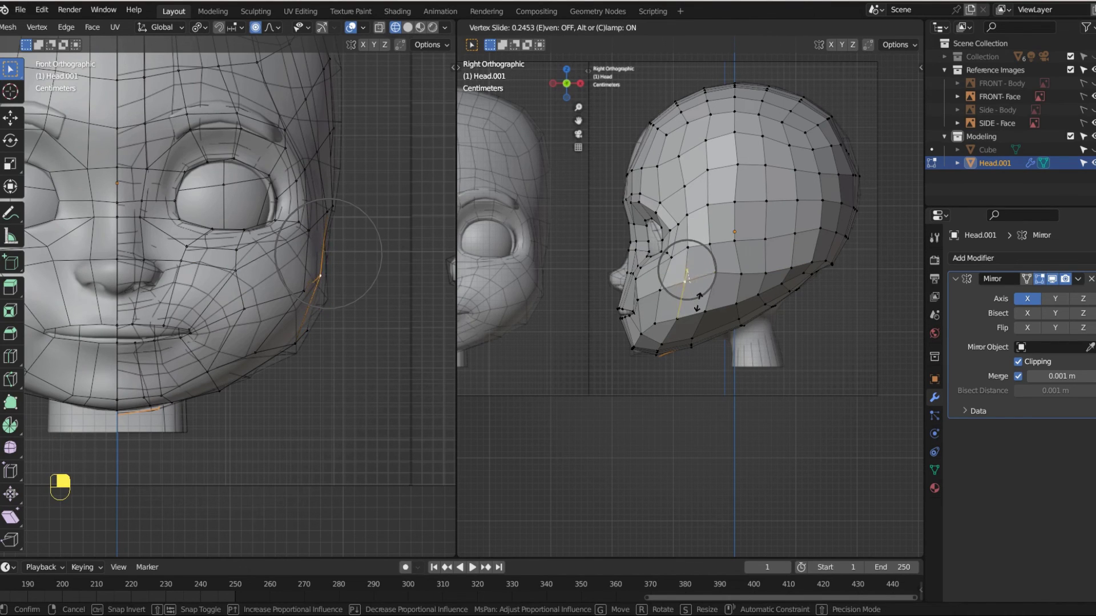
pyautogui.click(698, 301)
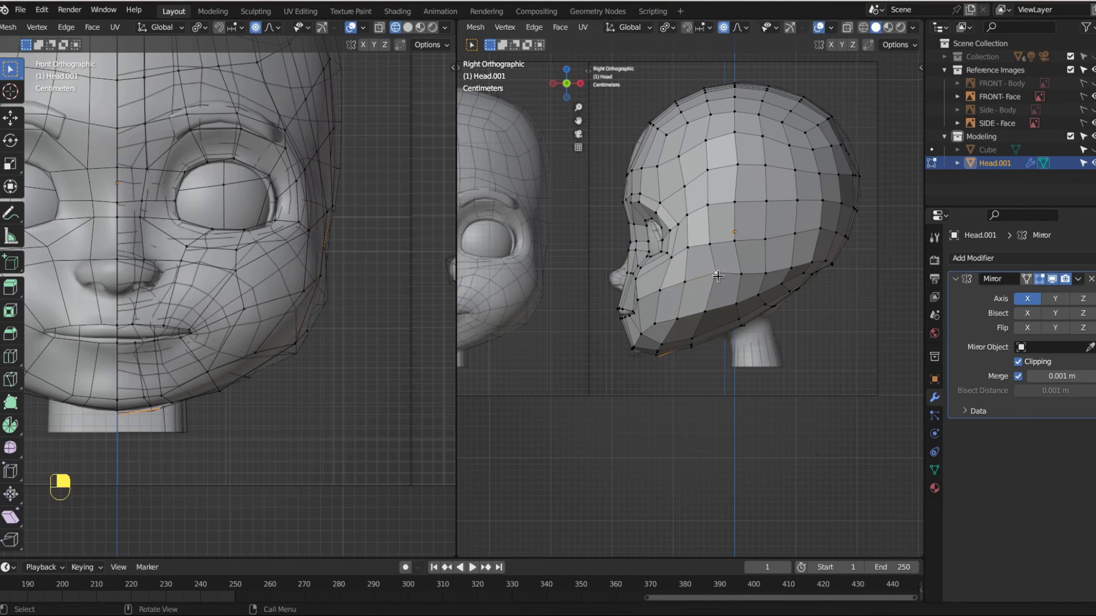
pyautogui.press('g')
pyautogui.press('g')
pyautogui.click(715, 278)
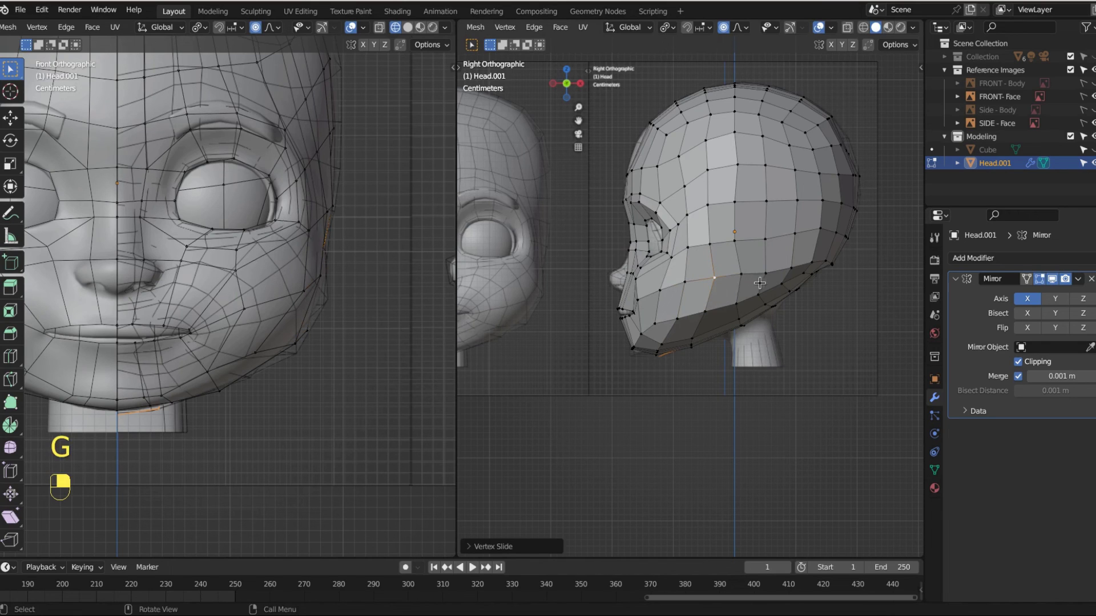
# Slide the next vertex along the lower cheek row, then two vertices in the row above it, to even out the side spacing
pyautogui.click(763, 275)
pyautogui.press('g')
pyautogui.press('g')
pyautogui.click(768, 279)
pyautogui.click(762, 240)
pyautogui.press('g')
pyautogui.press('g')
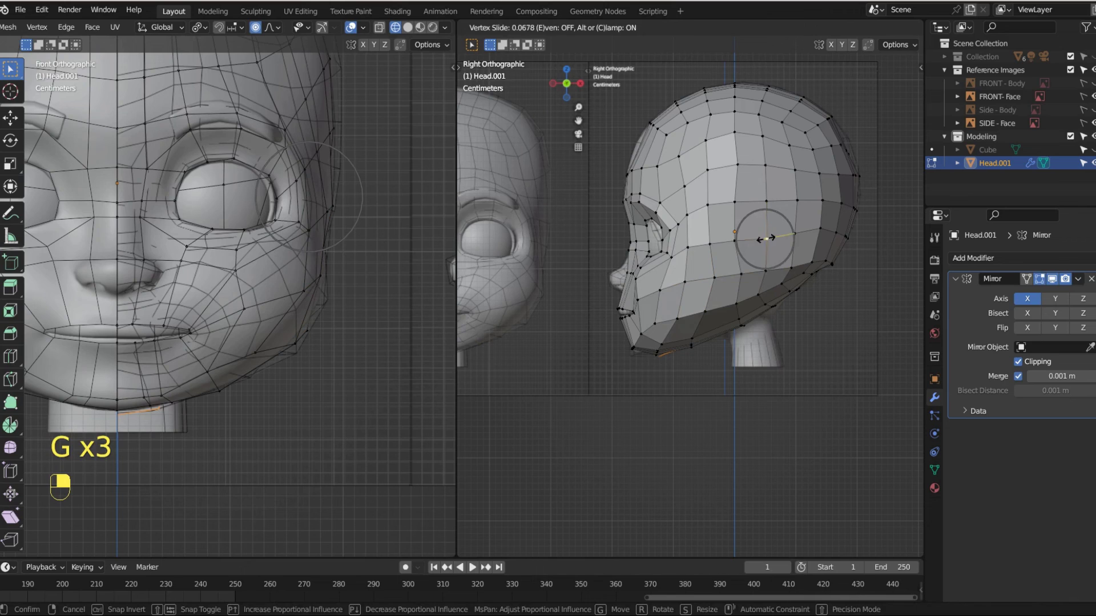
pyautogui.click(836, 231)
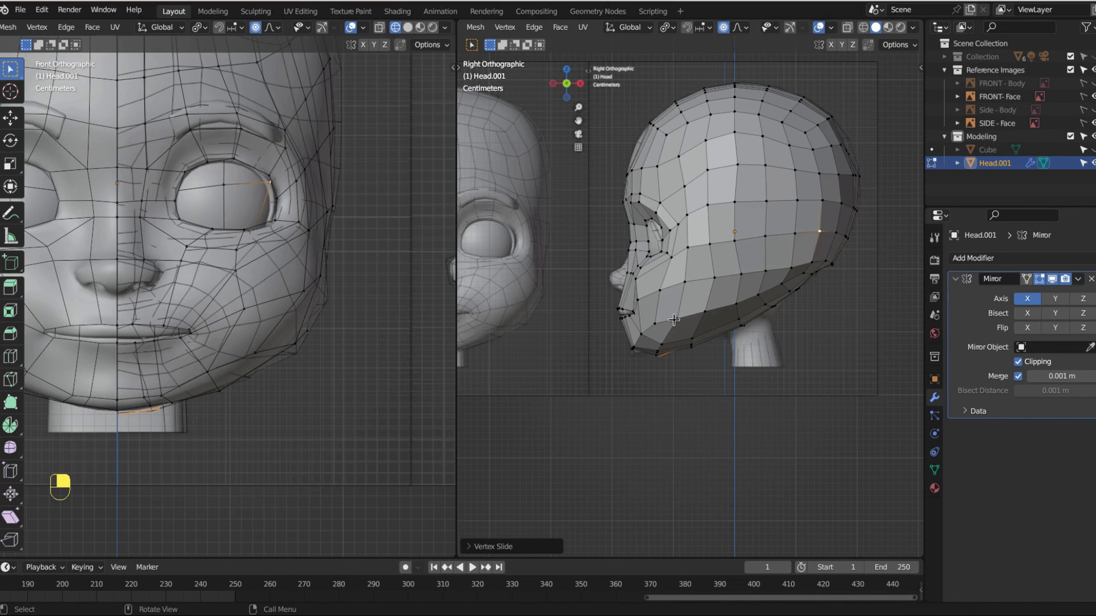
# Move the rear jaw corner vertex about 0.012 m back and 0.010 m down with a proportional size of about 0.092 m
pyautogui.click(805, 276)
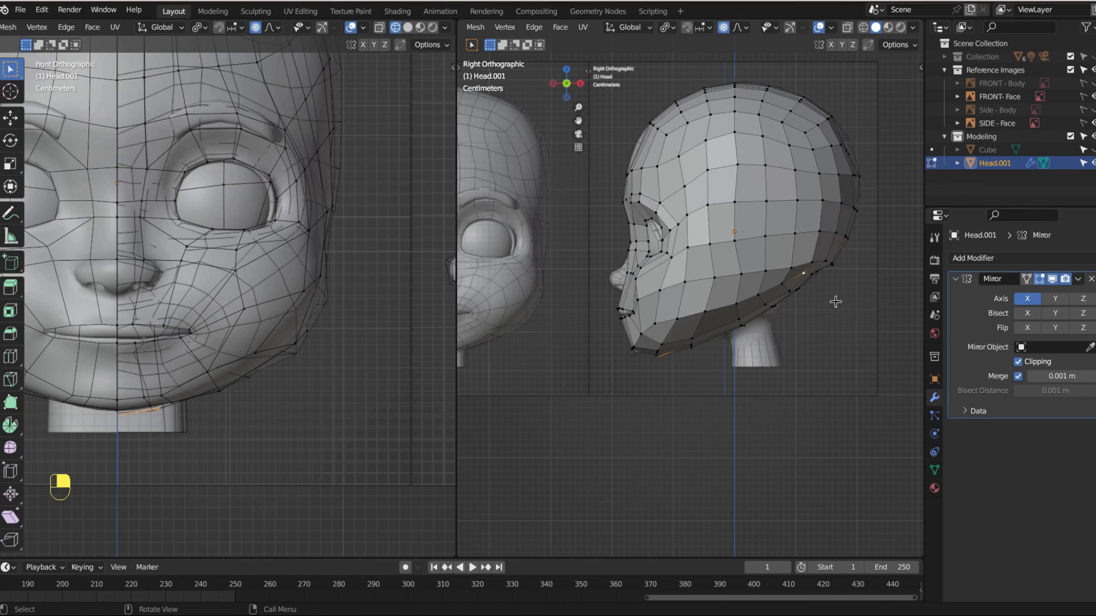
pyautogui.press('g')
pyautogui.scroll(-5, 839, 305)
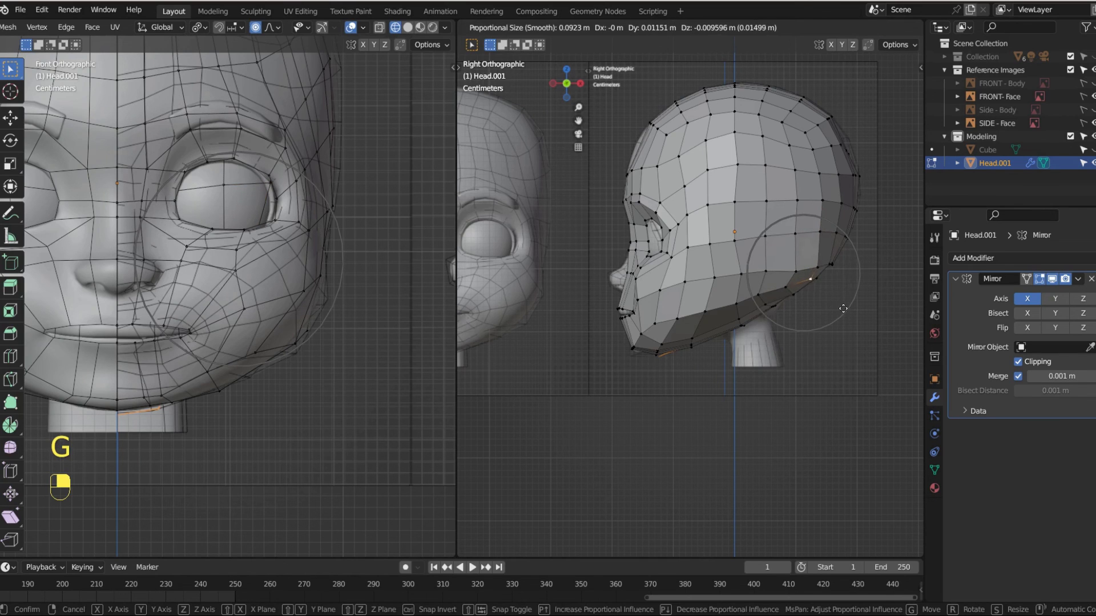
pyautogui.click(841, 308)
# Nudge the rear jaw corner vertex again in right side view, using proportional editing with a size of about 0.084 m
pyautogui.moveTo(841, 308); pyautogui.dragTo(755, 291, button='middle')
pyautogui.click(845, 282)
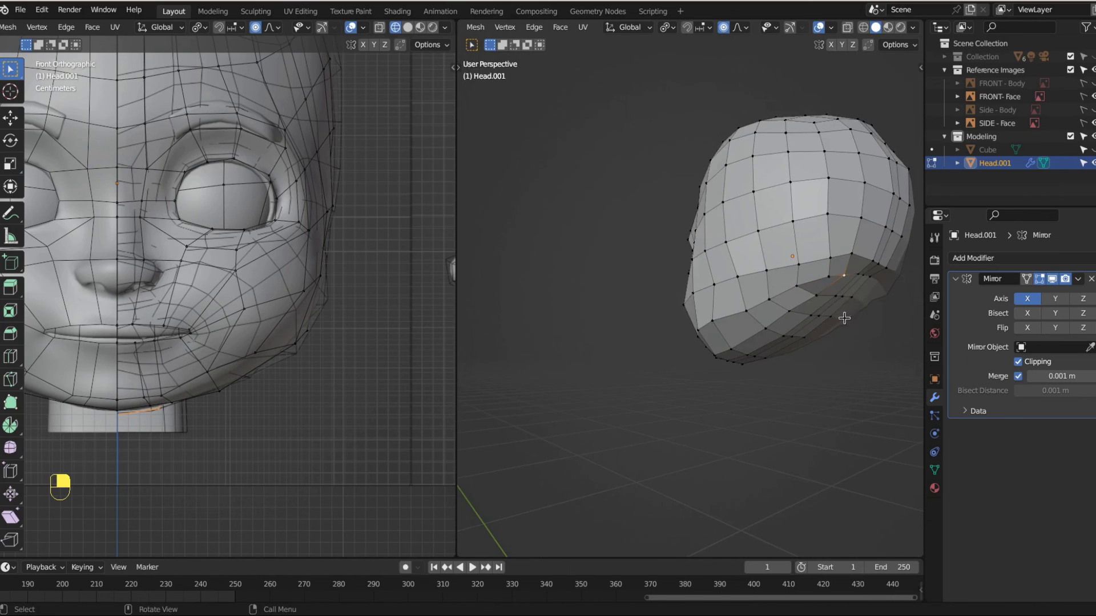
pyautogui.press('KP_3')
pyautogui.press('g')
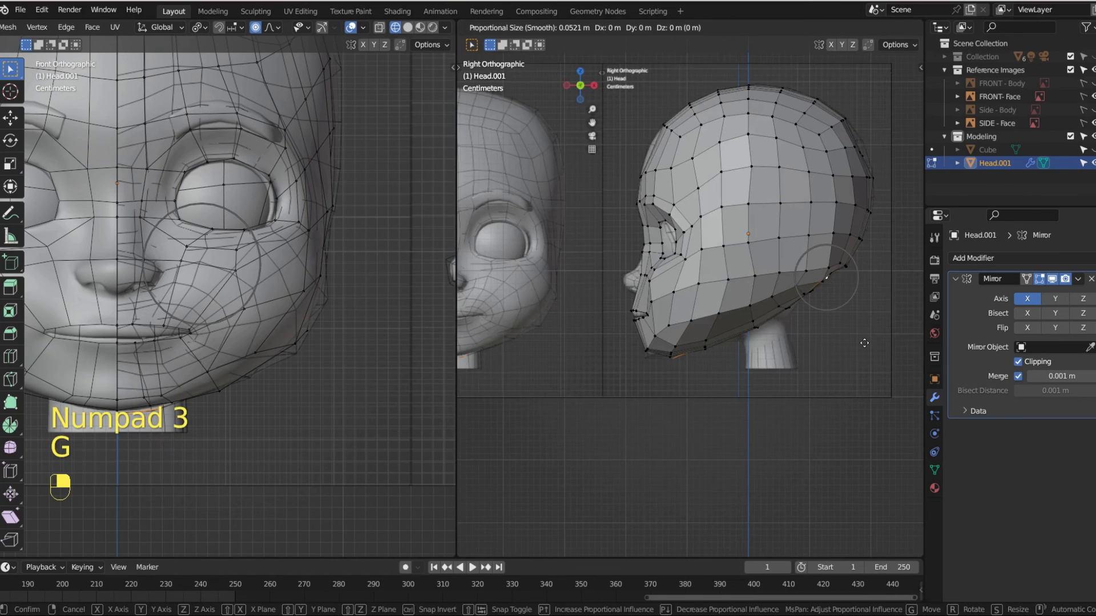
pyautogui.scroll(3, 866, 346)
pyautogui.scroll(-3, 872, 346)
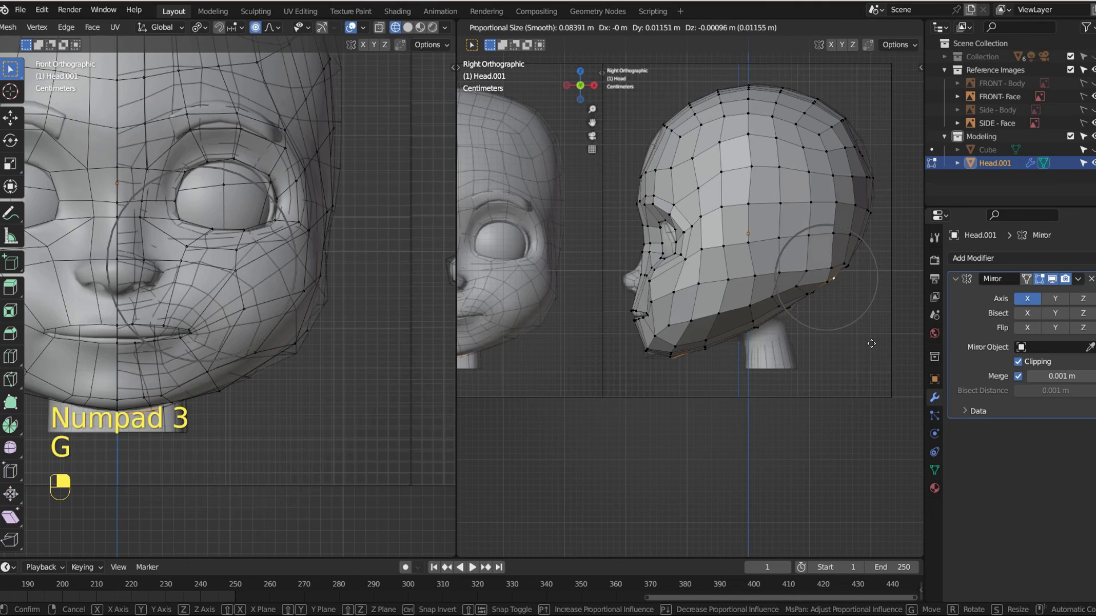
pyautogui.click(864, 345)
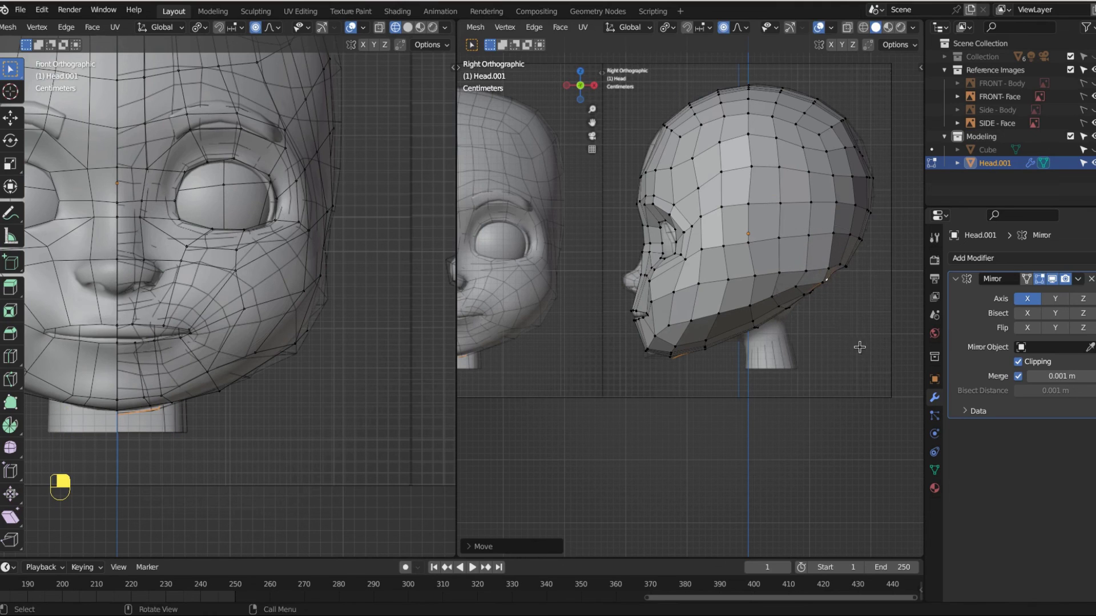
# Select the edge loop running across the underside from the rear jaw corner and smooth it with LoopTools Relax
pyautogui.moveTo(864, 345); pyautogui.dragTo(826, 293, button='middle')
pyautogui.click(826, 278)
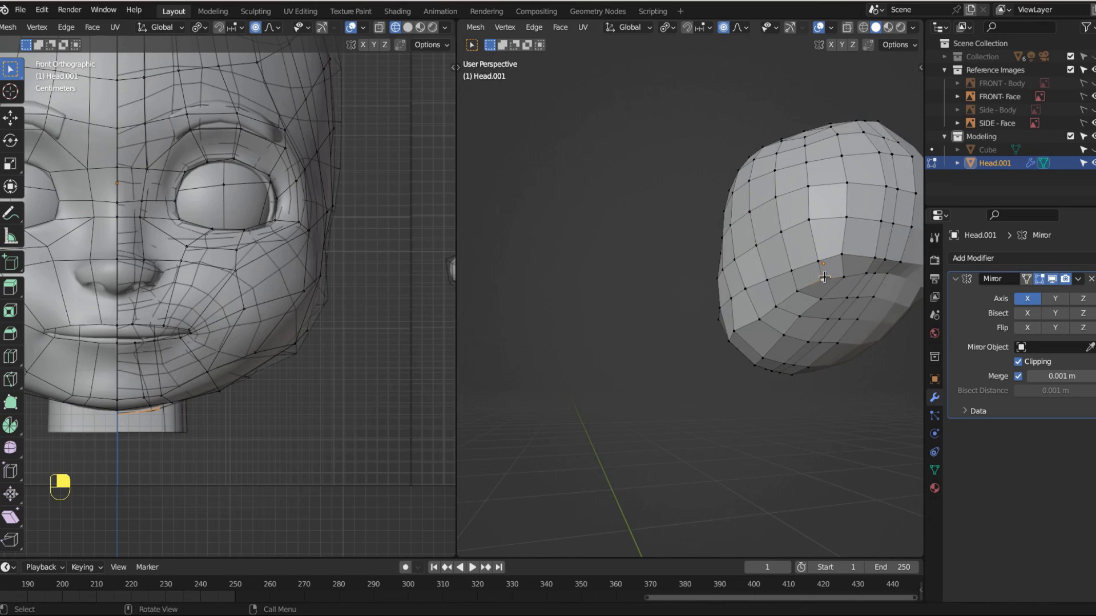
pyautogui.keyDown('alt'); pyautogui.click(824, 277); pyautogui.keyUp('alt')
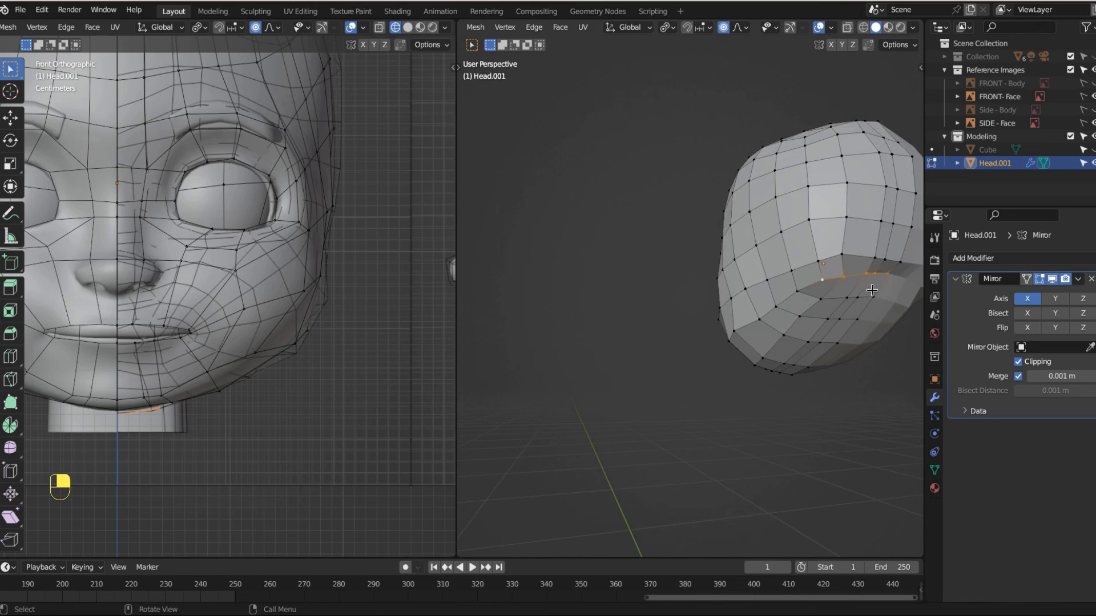
pyautogui.press('n')
pyautogui.click(838, 162)
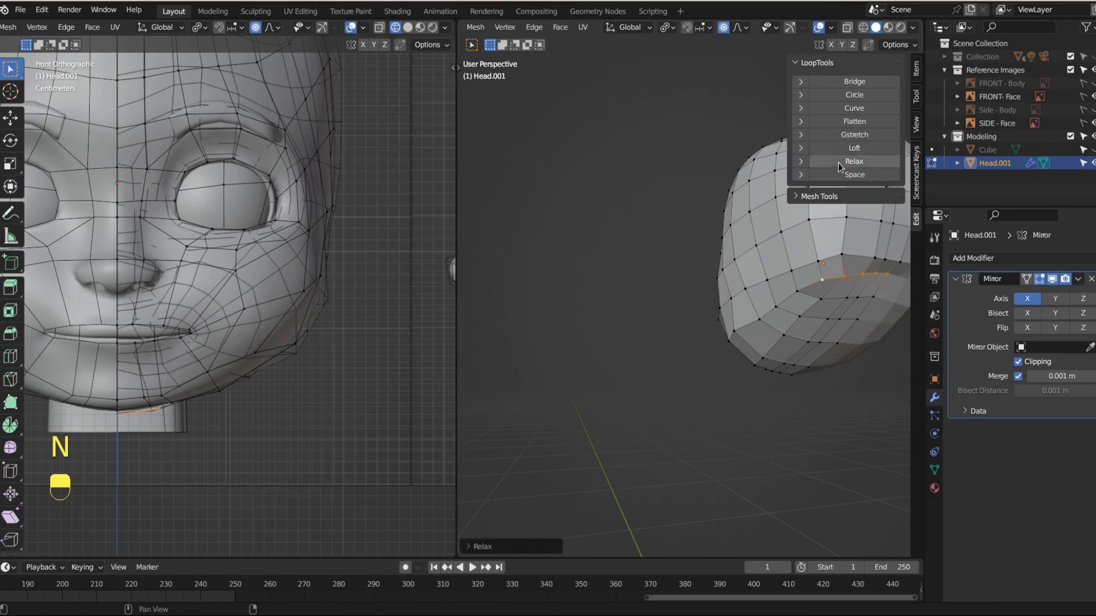
# On the underside, slide the relaxed loop's vertex beside the jaw corner outward and the matching vertex one row behind it slightly inward
pyautogui.moveTo(814, 324); pyautogui.dragTo(823, 278, button='middle')
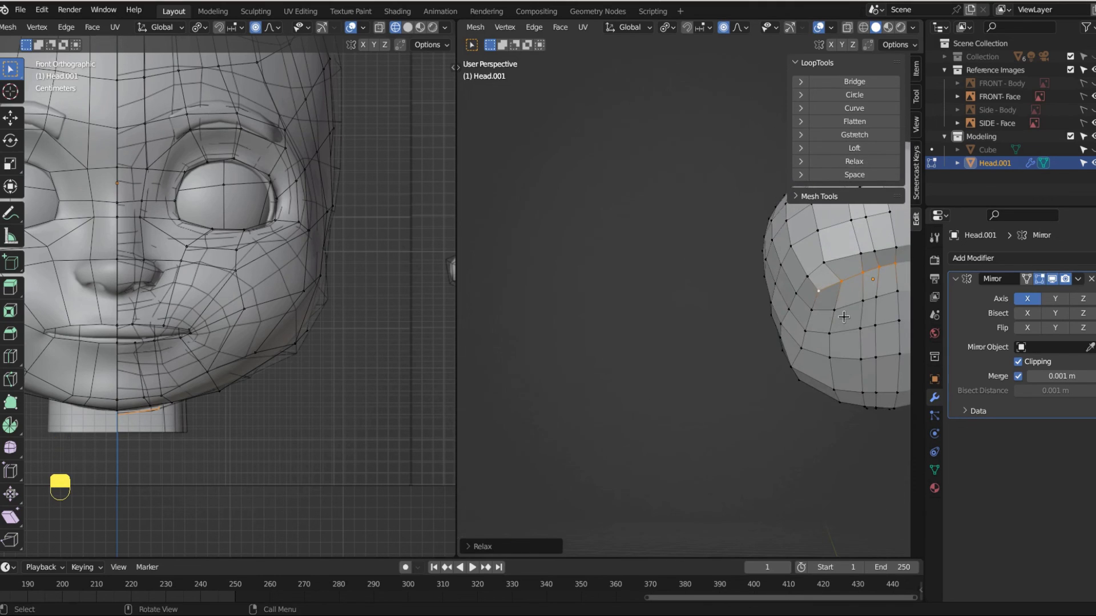
pyautogui.keyDown('shift'); pyautogui.moveTo(868, 313); pyautogui.dragTo(705, 286, button='middle'); pyautogui.keyUp('shift')
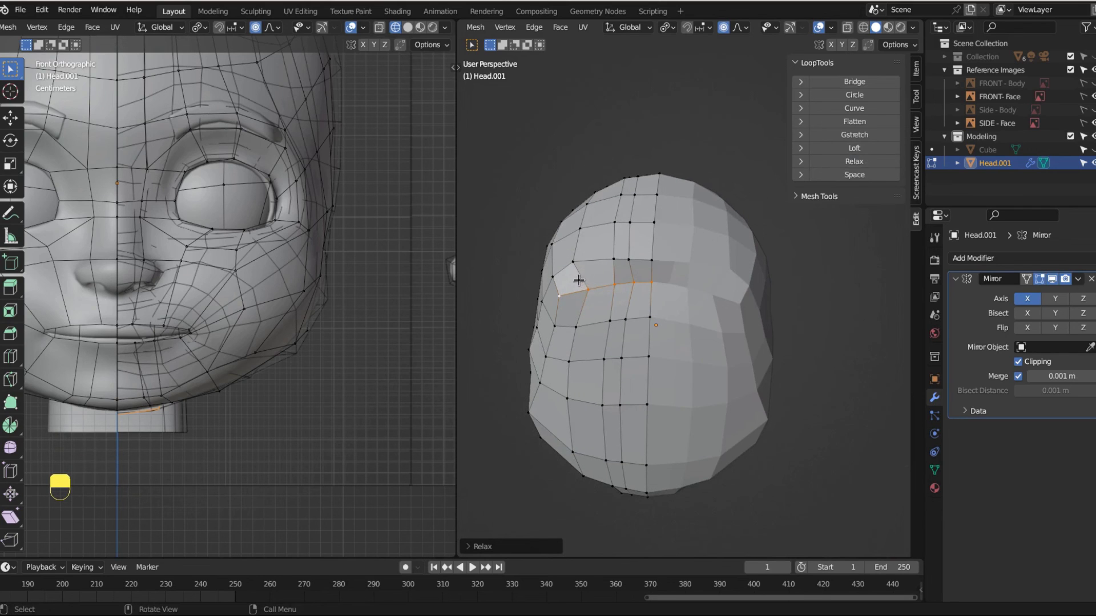
pyautogui.click(558, 297)
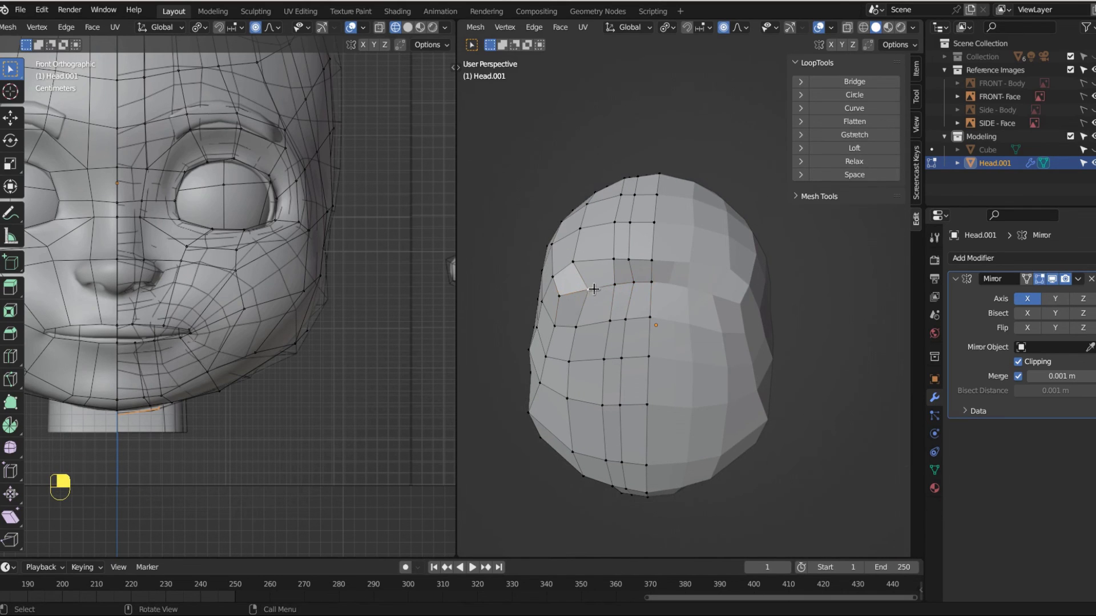
pyautogui.press('g')
pyautogui.press('g')
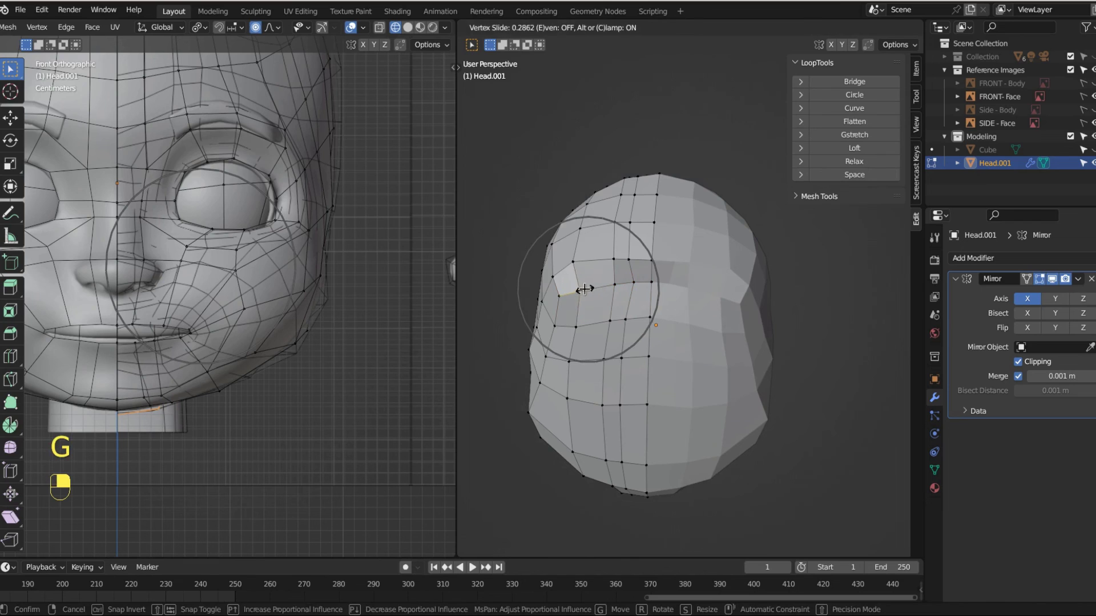
pyautogui.click(576, 259)
pyautogui.press('g')
pyautogui.click(578, 256)
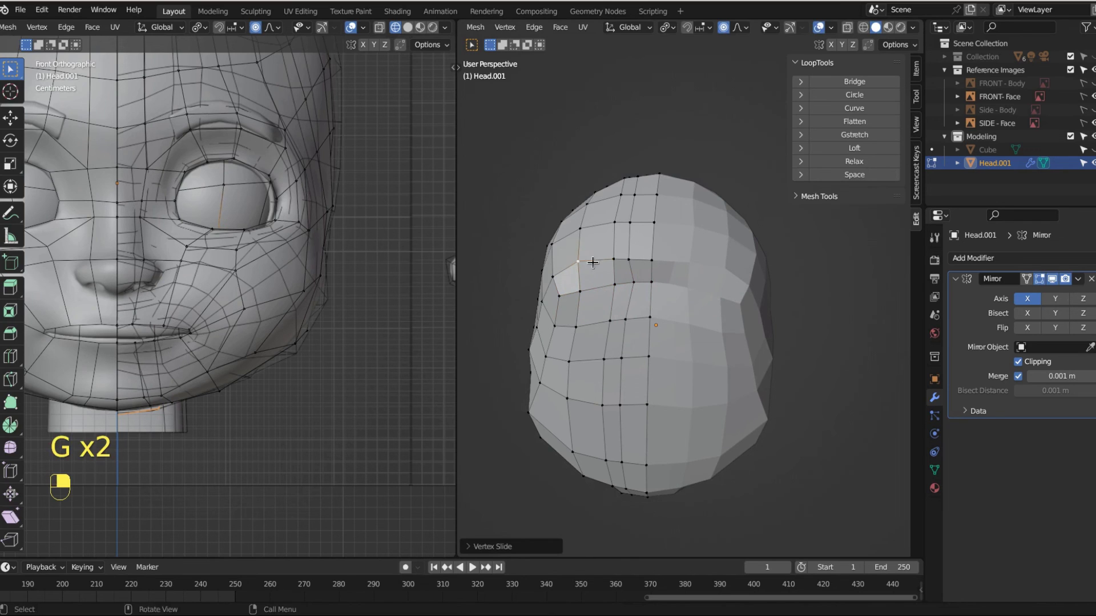
# Slide the relaxed loop's vertex nearest the centre line slightly outward, and slide the jaw corner vertex slightly toward the back of the head
pyautogui.click(628, 276)
pyautogui.press('g')
pyautogui.press('g')
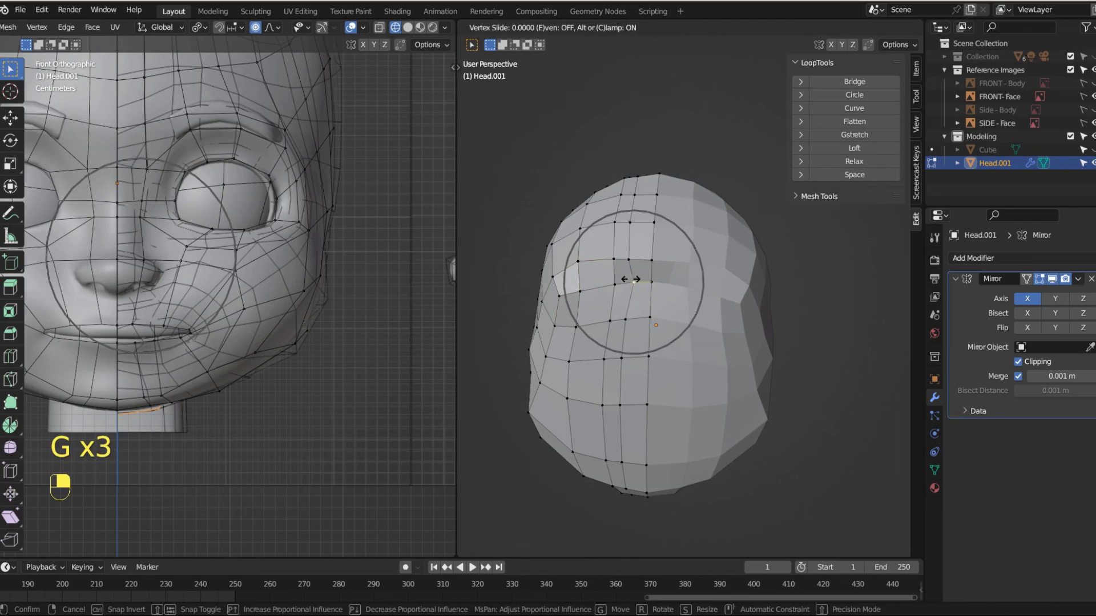
pyautogui.click(615, 285)
pyautogui.click(559, 297)
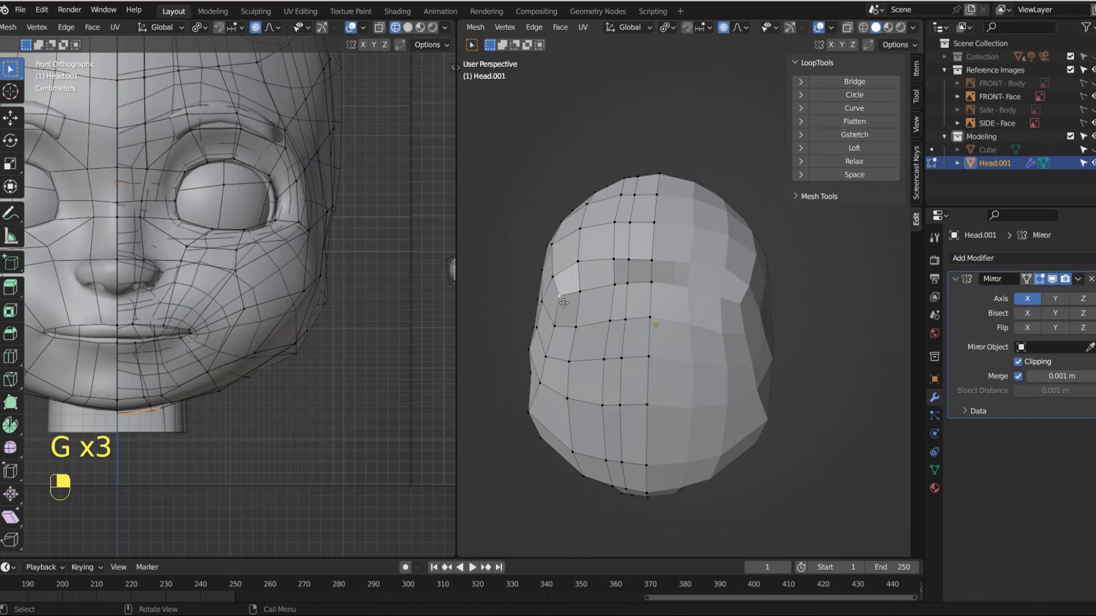
pyautogui.press('g')
pyautogui.press('g')
pyautogui.click(556, 300)
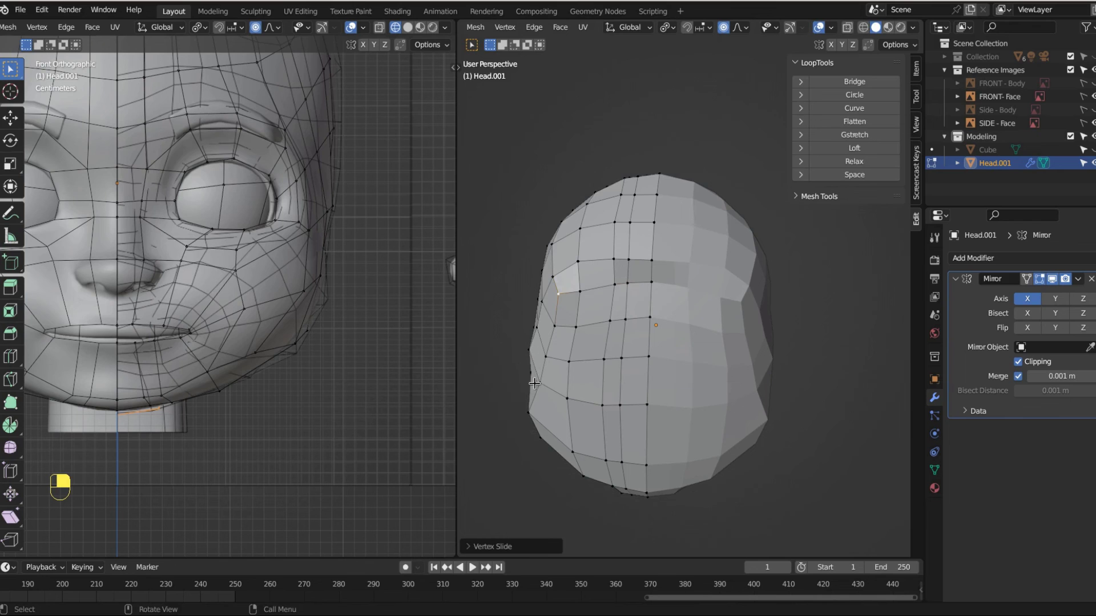
# Check the head shape from the front and right side, and save the file as spaceman_leo.v2.blend
pyautogui.moveTo(569, 371); pyautogui.dragTo(651, 421, button='middle')
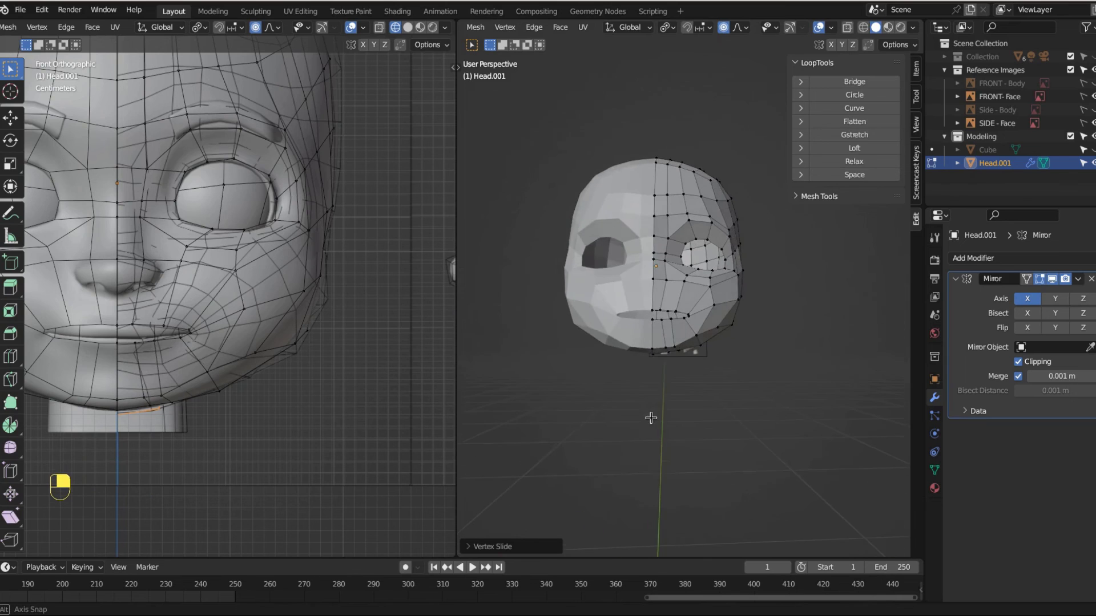
pyautogui.scroll(5, 669, 423)
pyautogui.scroll(-4, 670, 423)
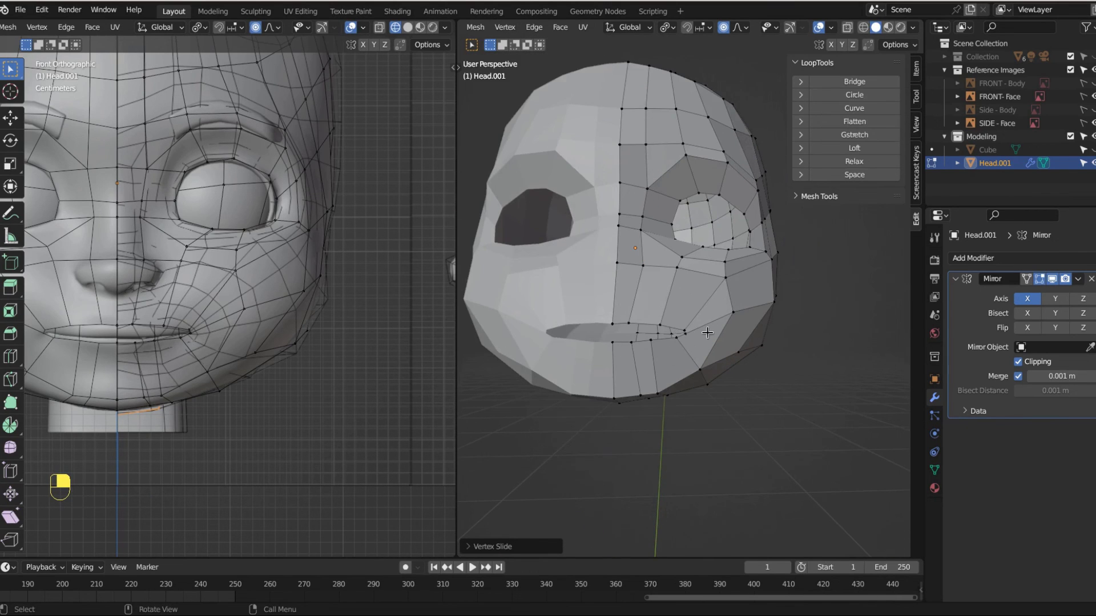
pyautogui.press('KP_1')
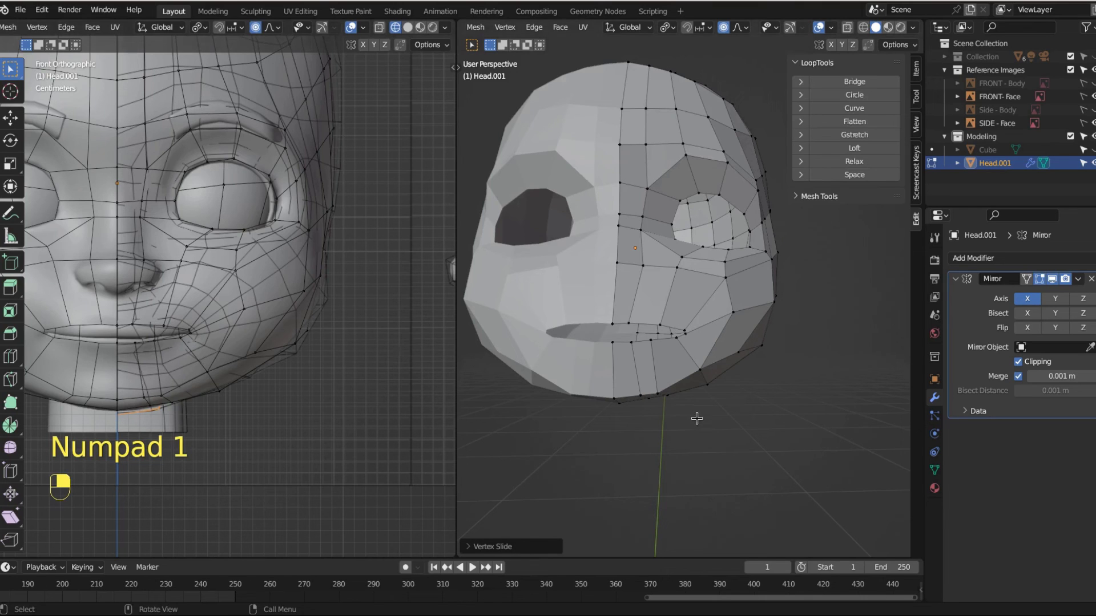
pyautogui.press('KP_3')
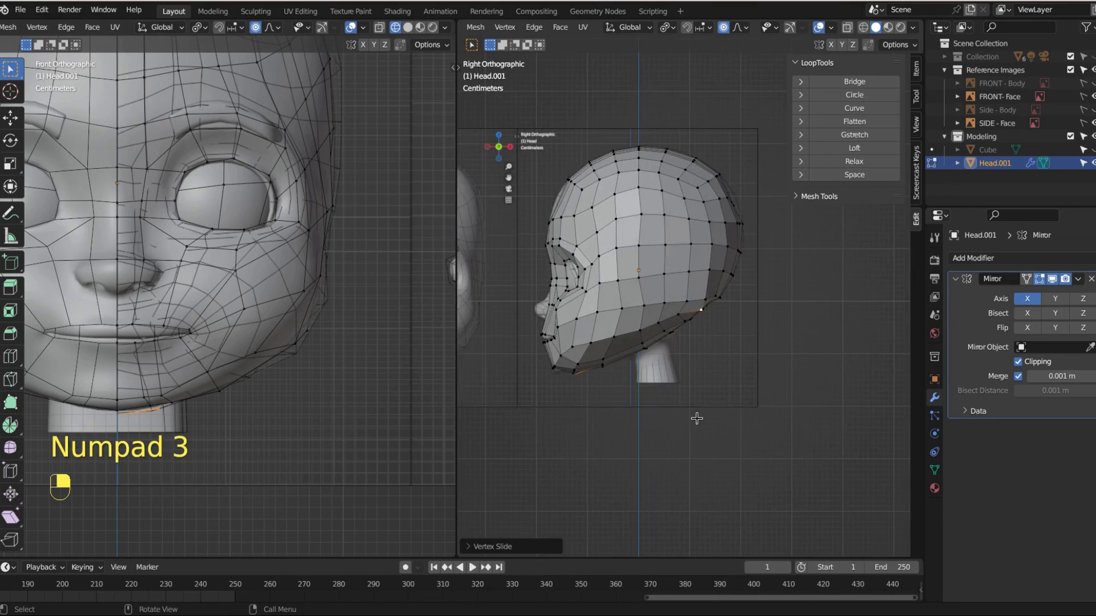
pyautogui.hotkey('ctrl', 's')
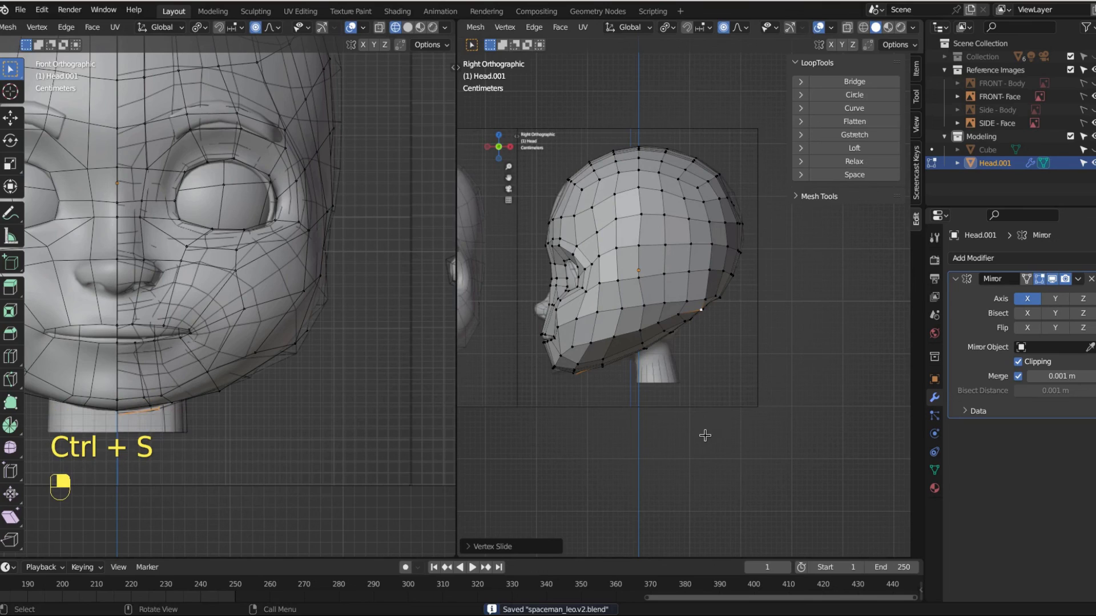